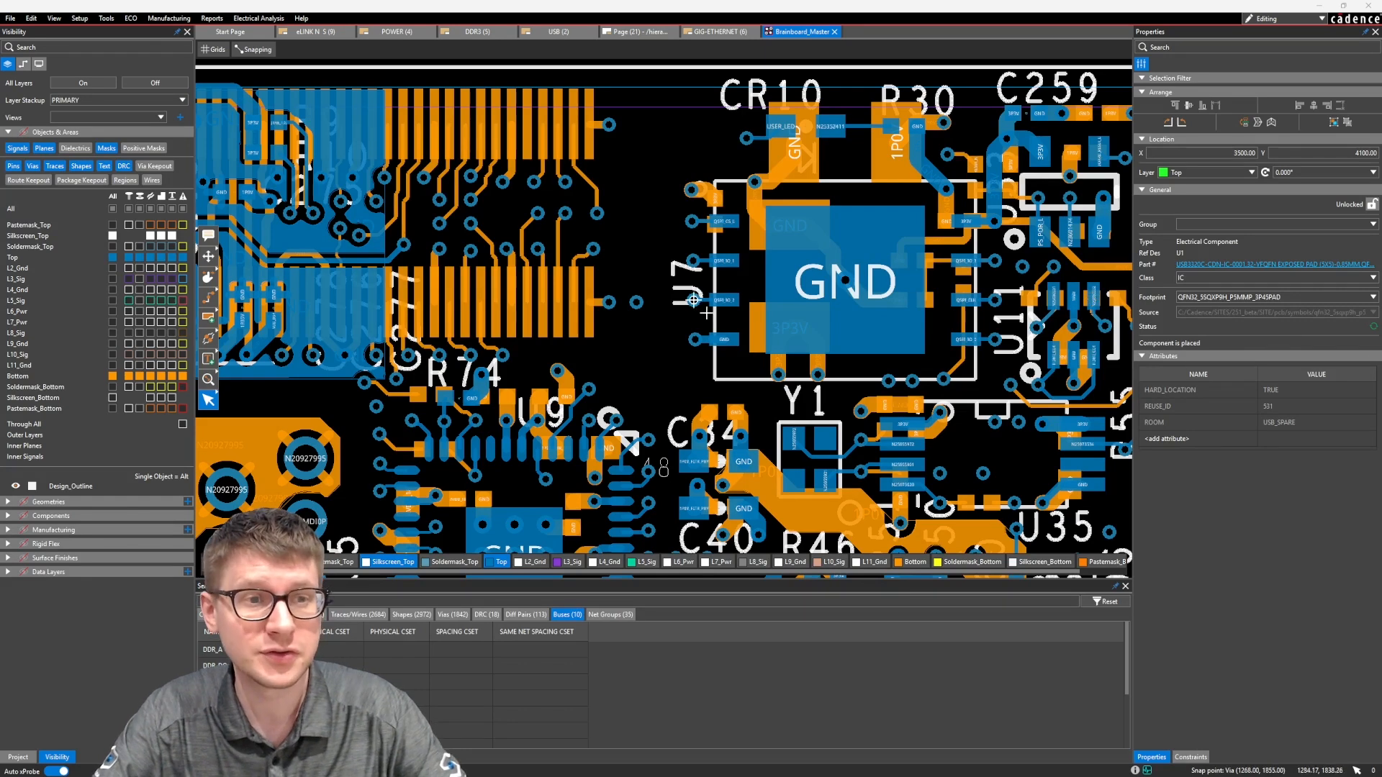
Hide the Bottom layer and the Top layer's vias to clear the open board area beside U7
{"action": "middle_click_drag", "start_coordinate": [630, 265], "coordinate": [655, 239]}
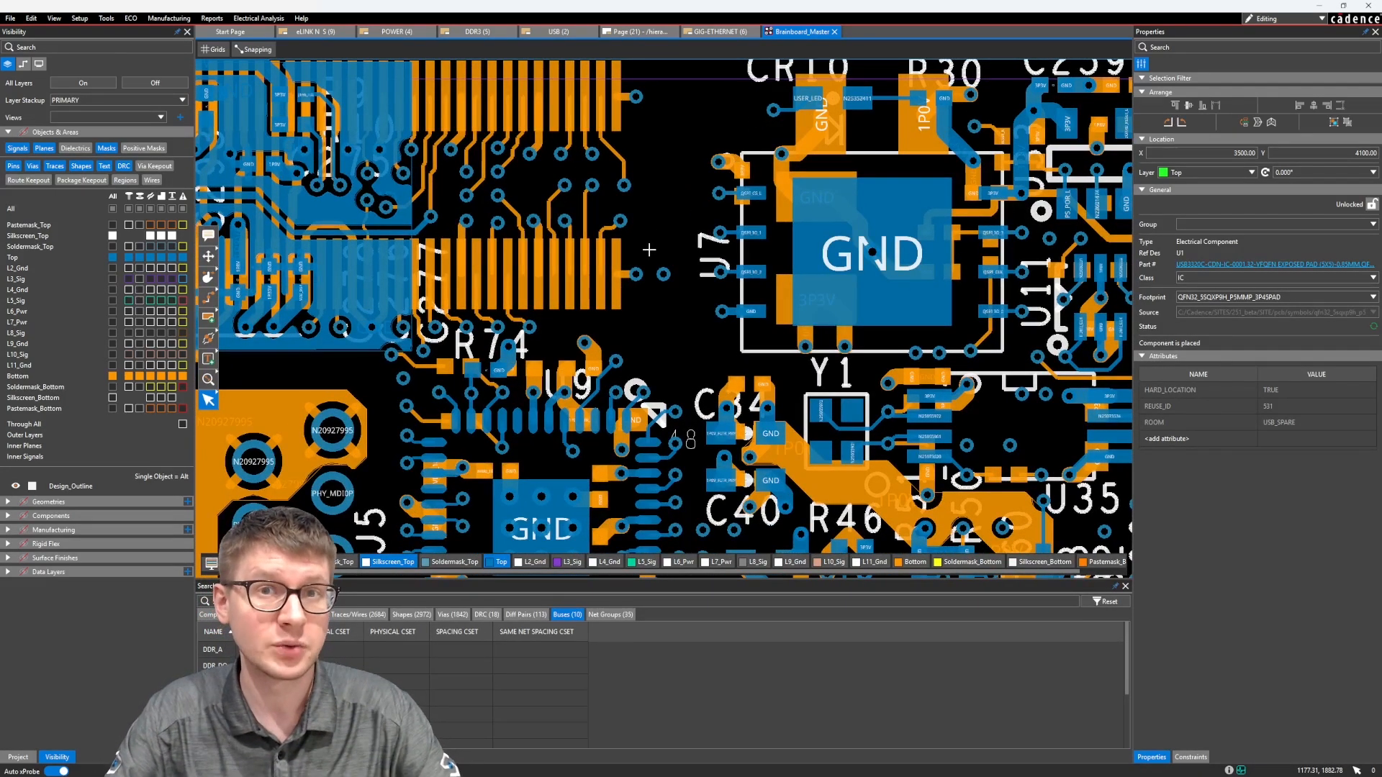
{"action": "scroll", "coordinate": [649, 250], "scroll_direction": "down", "scroll_amount": 2}
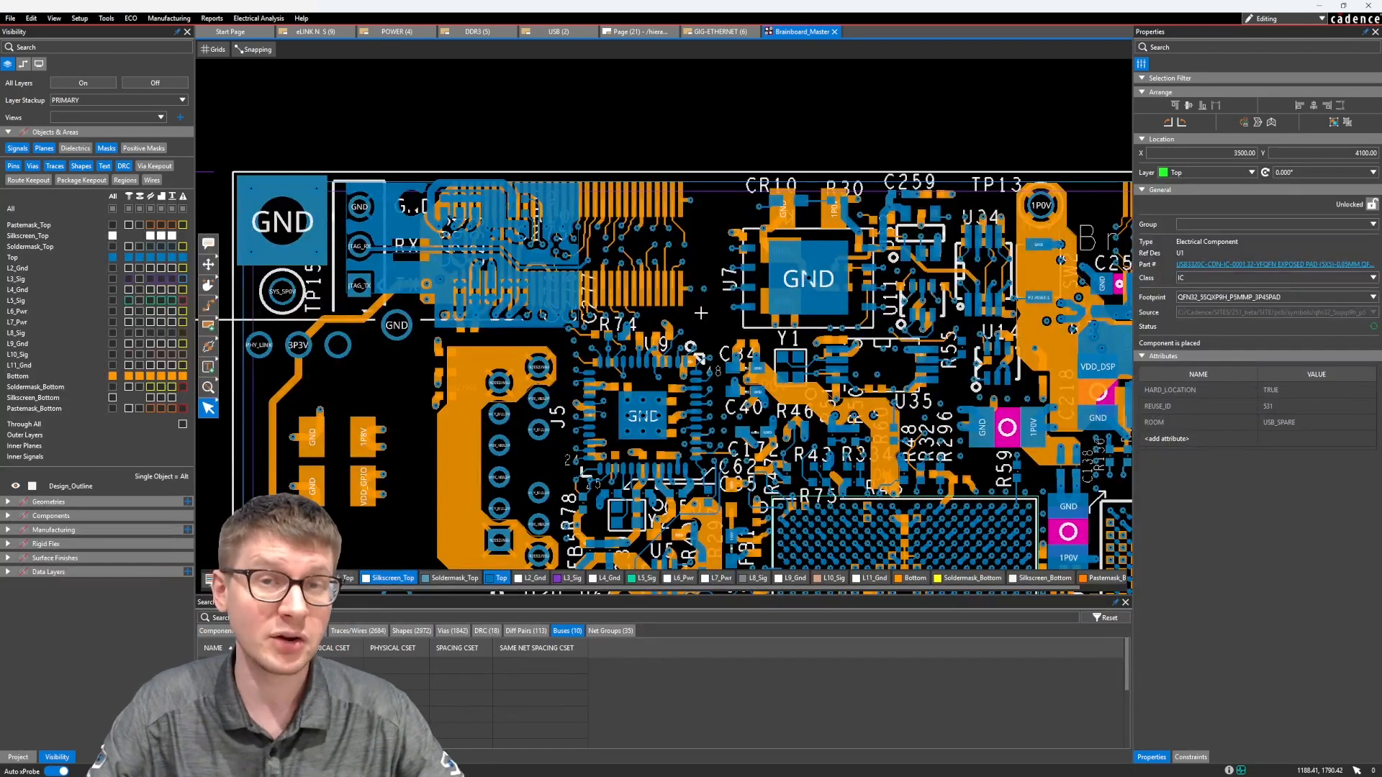
{"action": "mouse_move", "coordinate": [707, 316]}
{"action": "middle_mouse_down"}
{"action": "mouse_move", "coordinate": [712, 268]}
{"action": "mouse_move", "coordinate": [688, 317]}
{"action": "middle_mouse_up"}
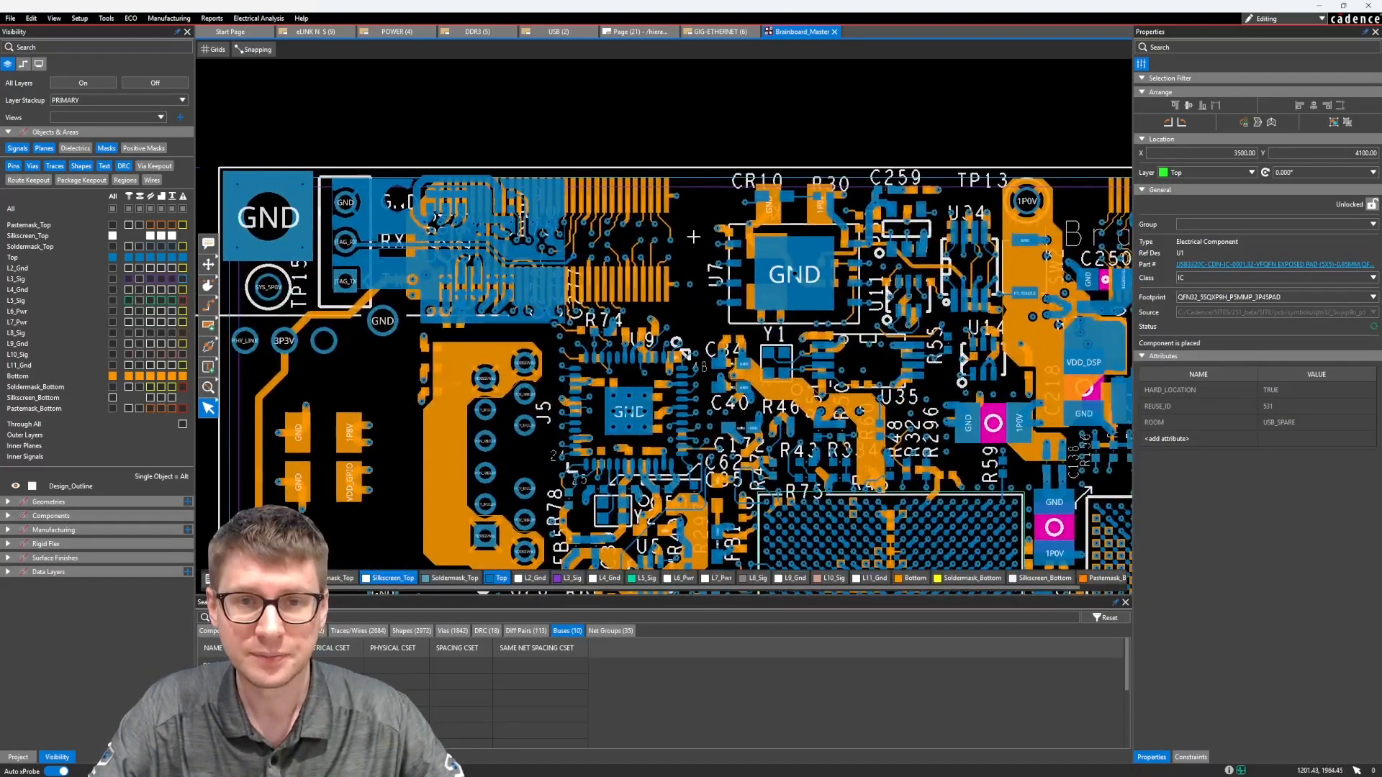
{"action": "scroll", "coordinate": [680, 285], "scroll_direction": "up", "scroll_amount": 2}
{"action": "left_click", "coordinate": [113, 375]}
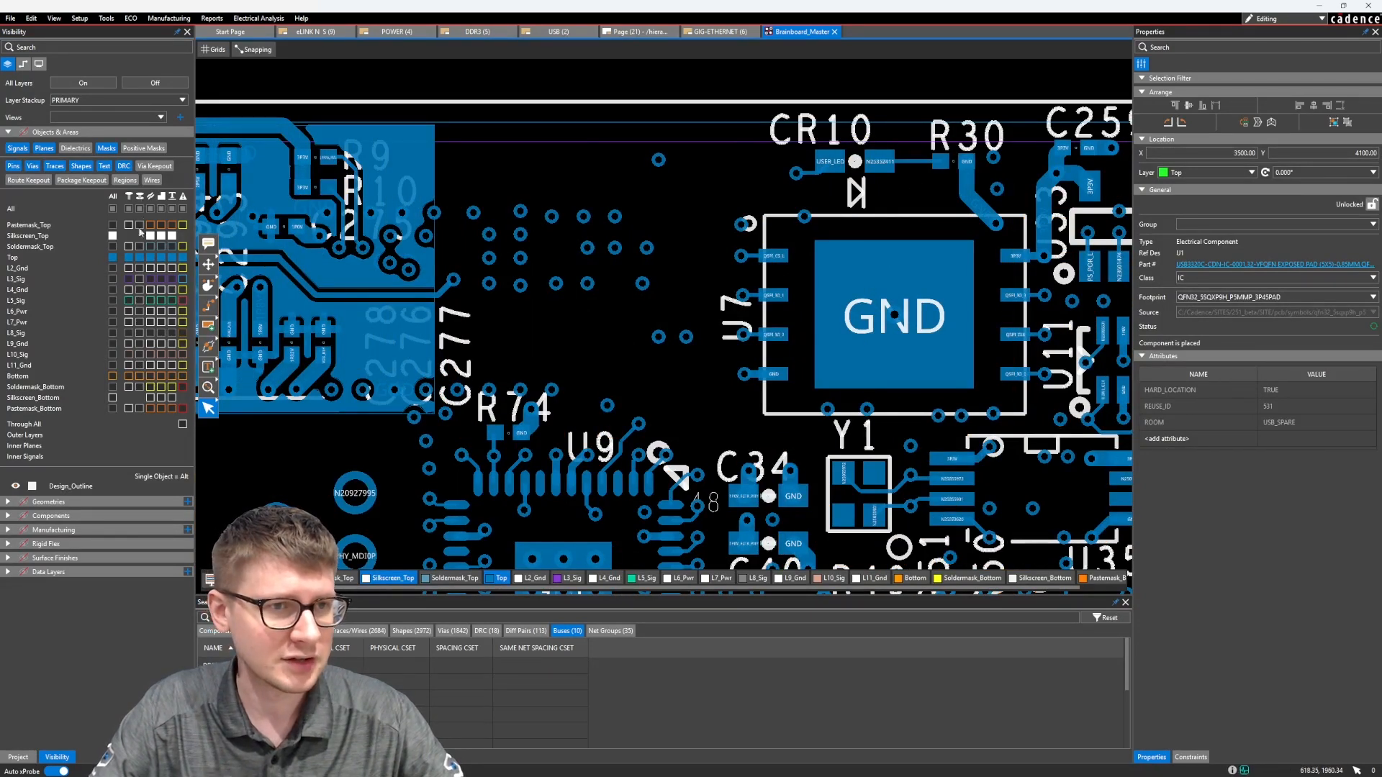
{"action": "middle_click_drag", "start_coordinate": [597, 290], "coordinate": [579, 287]}
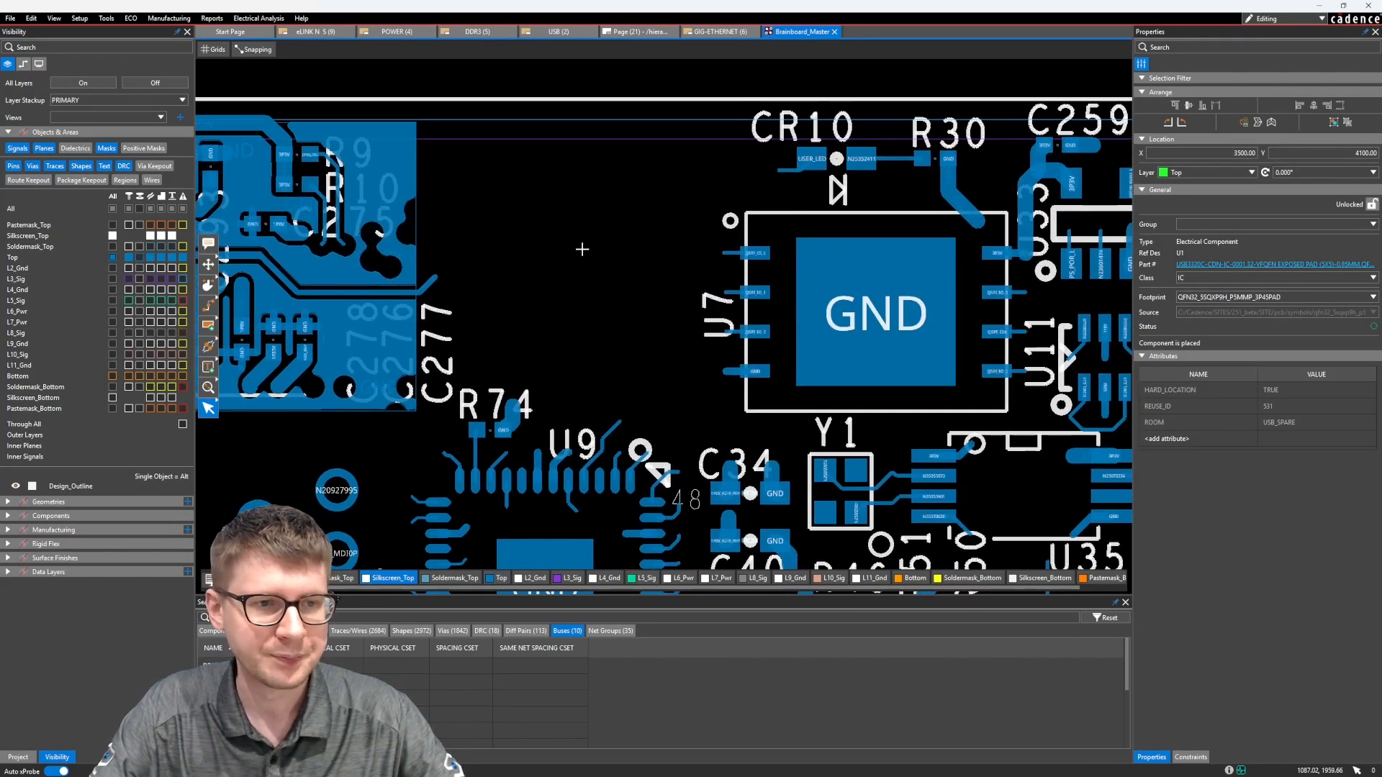
Start adding a text object to the board and set its font to Tahoma
{"action": "mouse_move", "coordinate": [210, 371]}
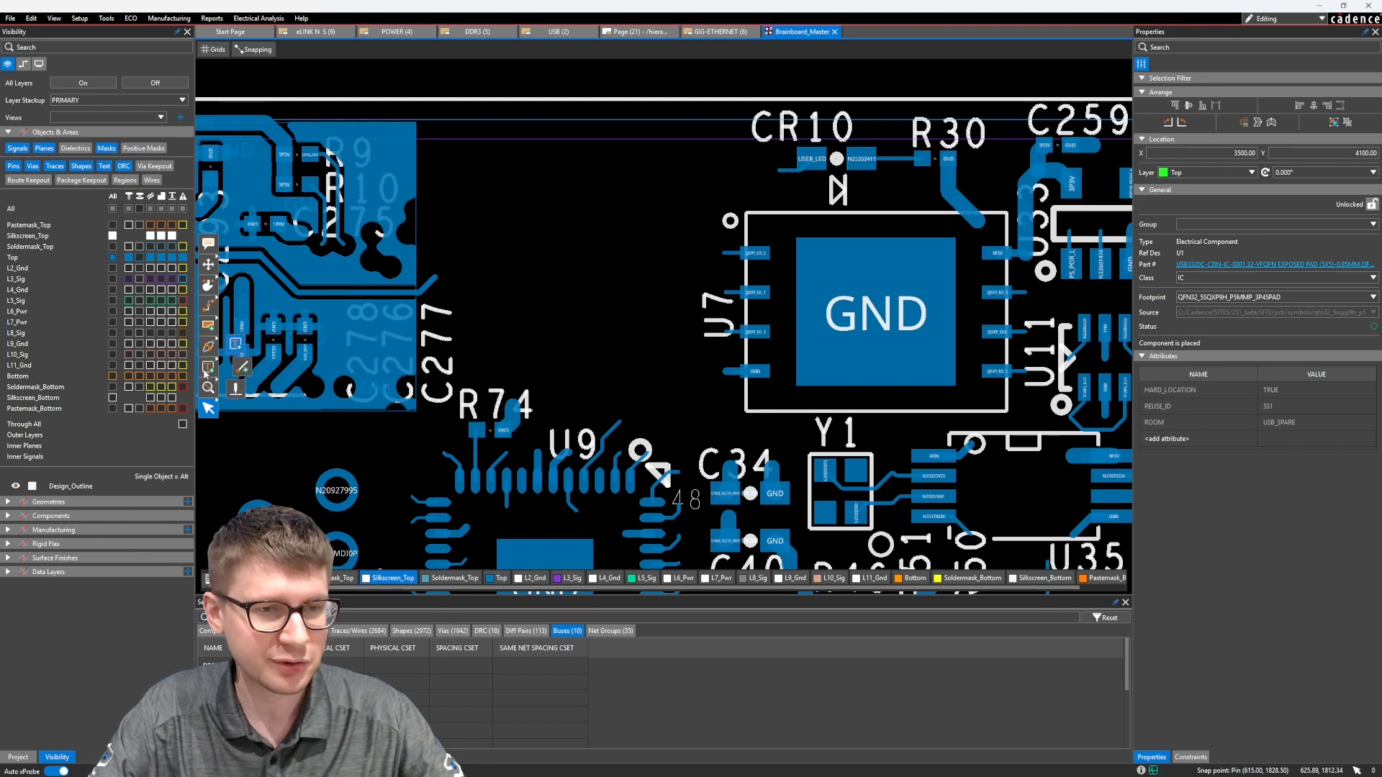
{"action": "left_click", "coordinate": [235, 344]}
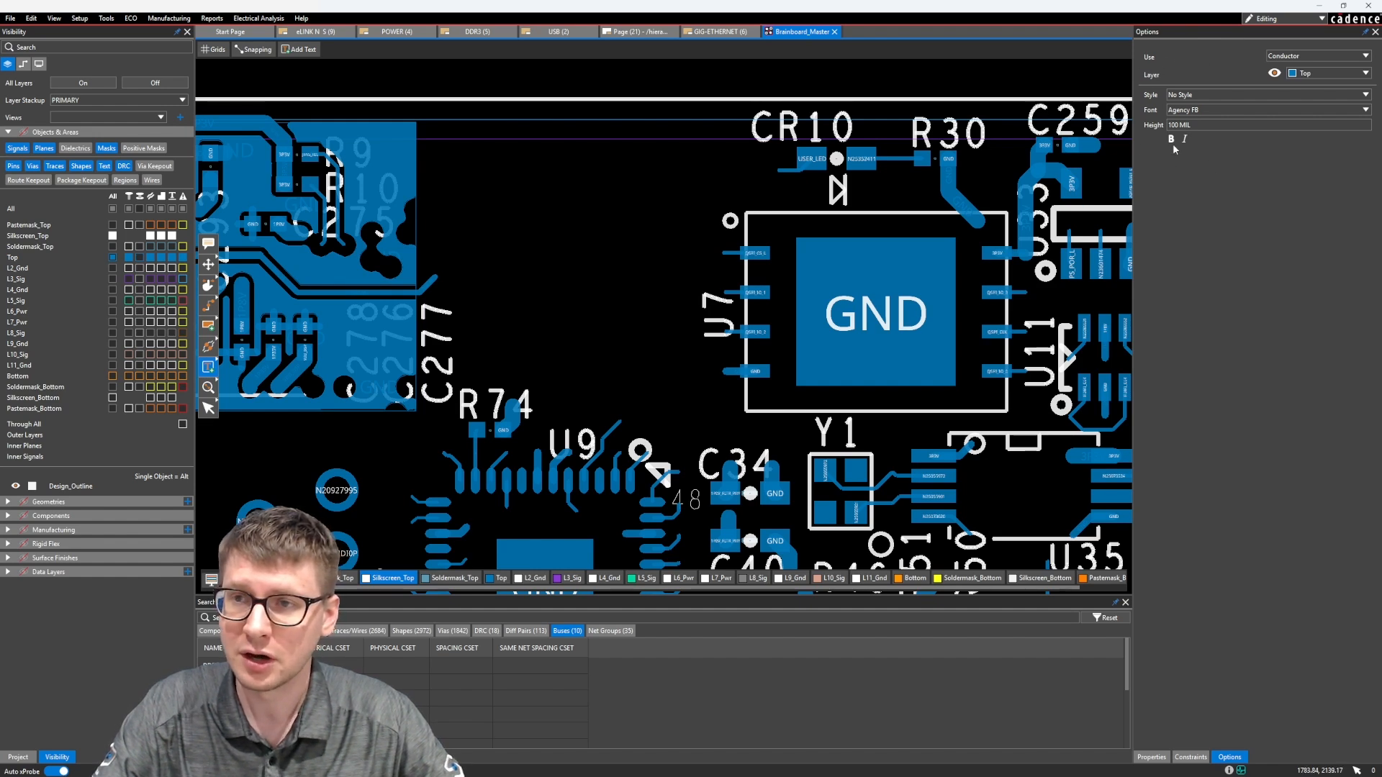
{"action": "key", "text": "Tab"}
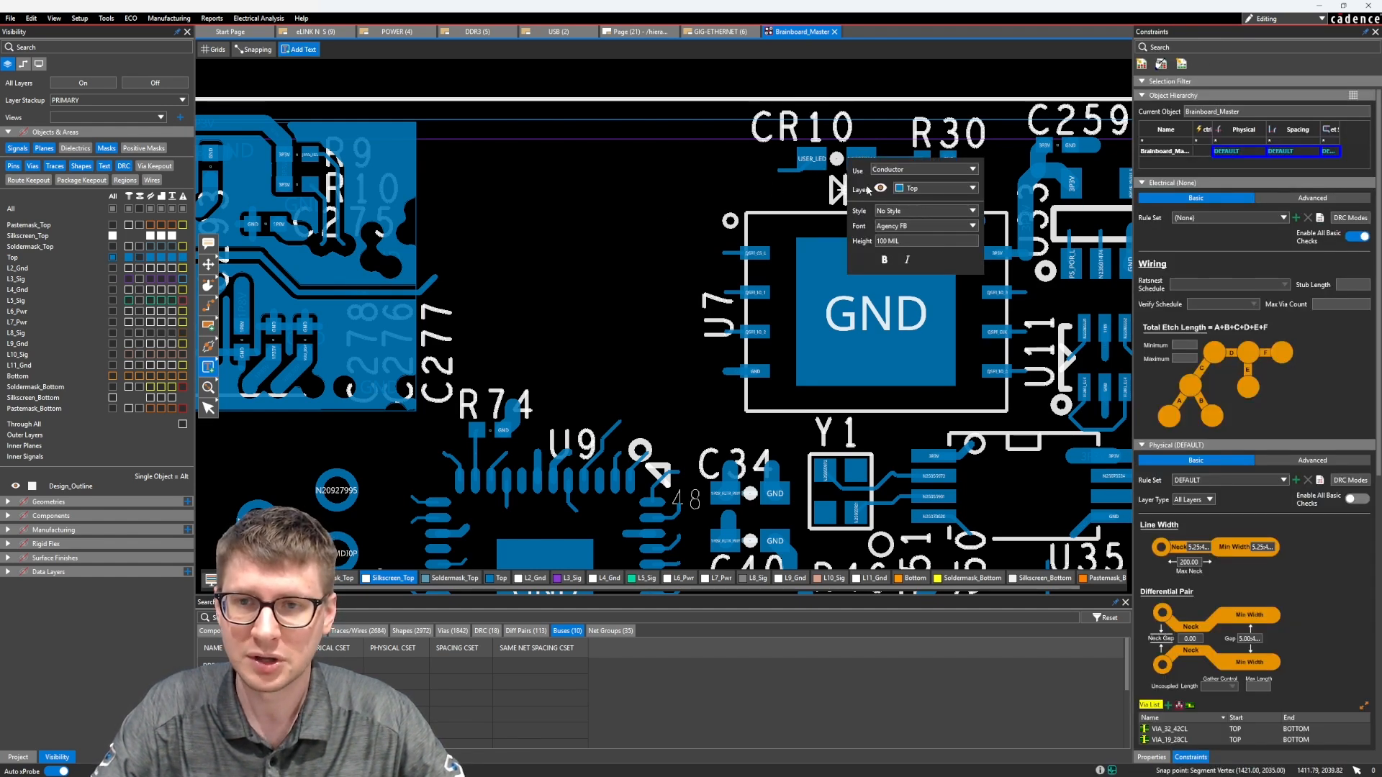
{"action": "key", "text": "Tab"}
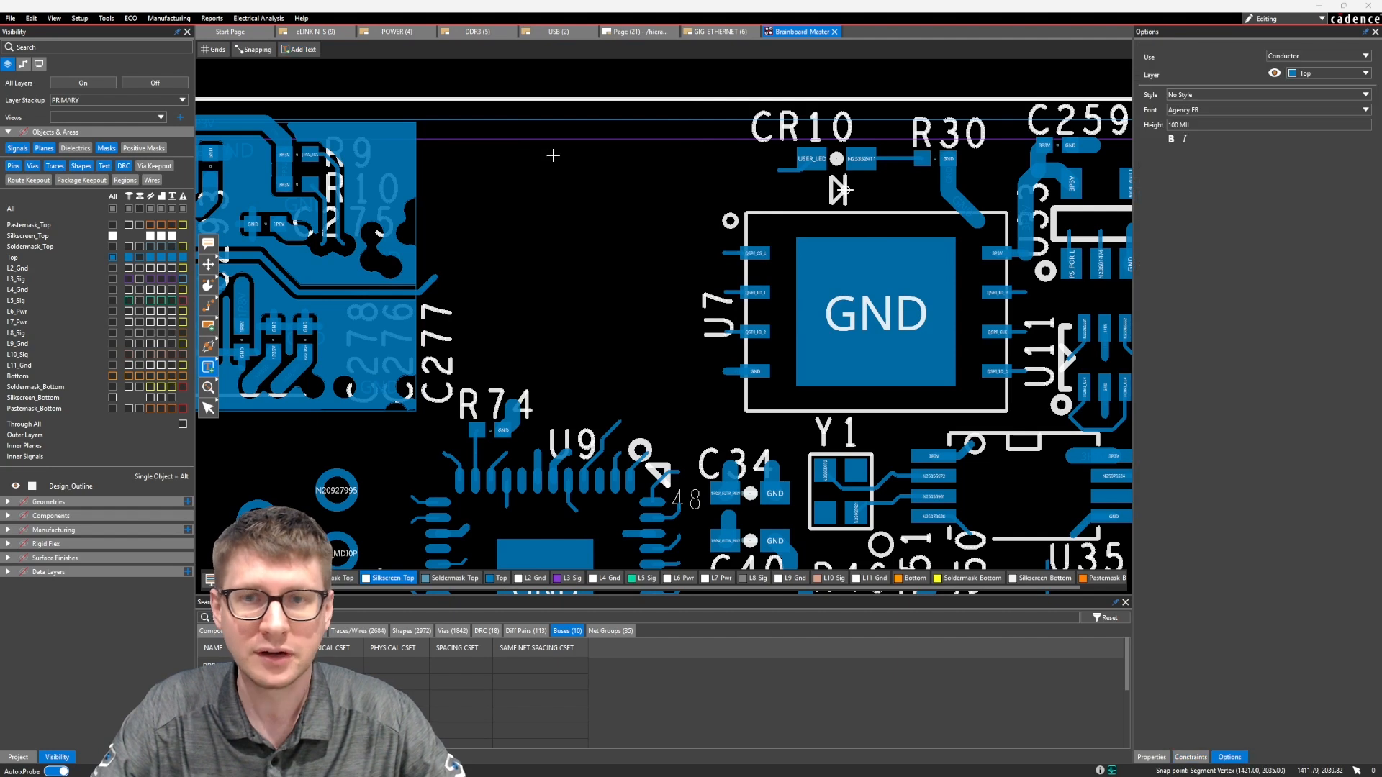
{"action": "left_click", "coordinate": [1202, 111]}
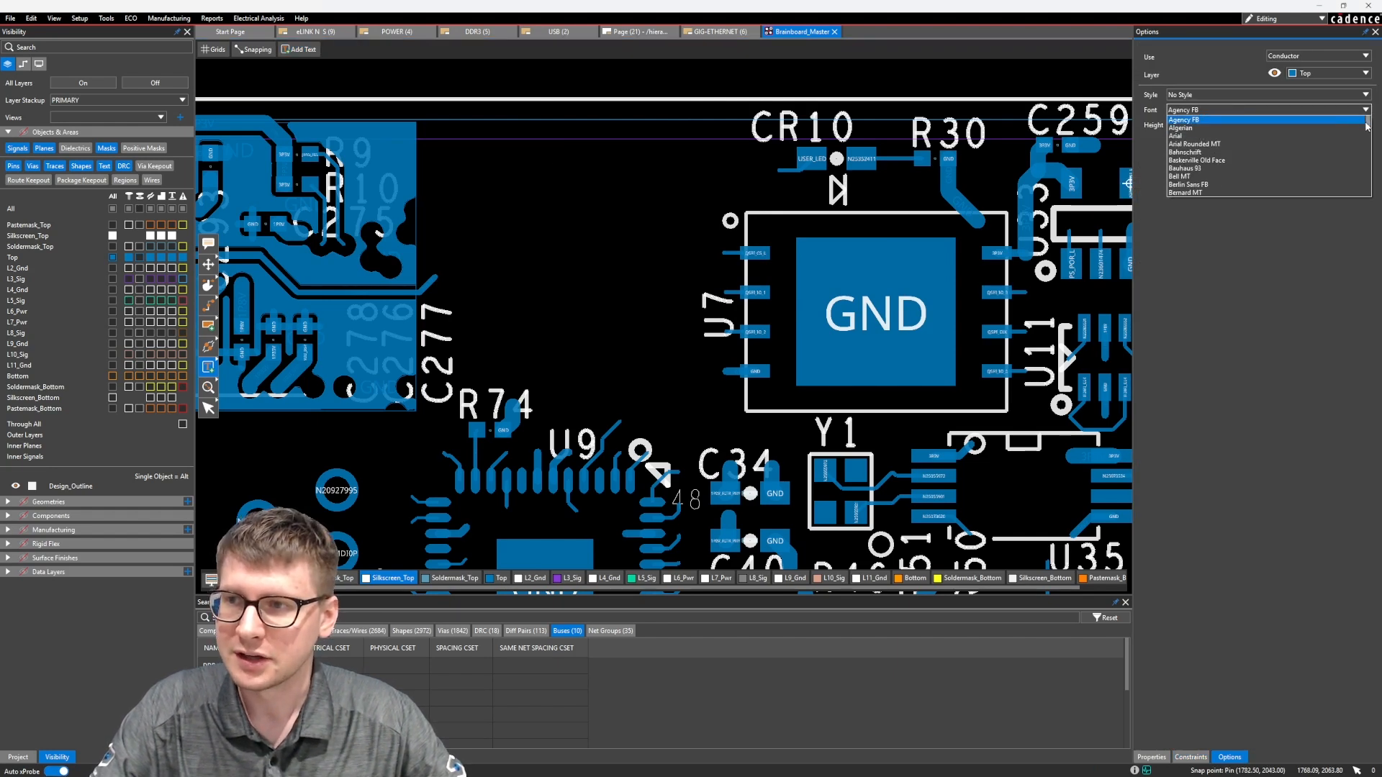
{"action": "left_click_drag", "start_coordinate": [1367, 126], "coordinate": [1366, 174]}
{"action": "scroll", "coordinate": [1255, 143], "scroll_direction": "down", "scroll_amount": 8}
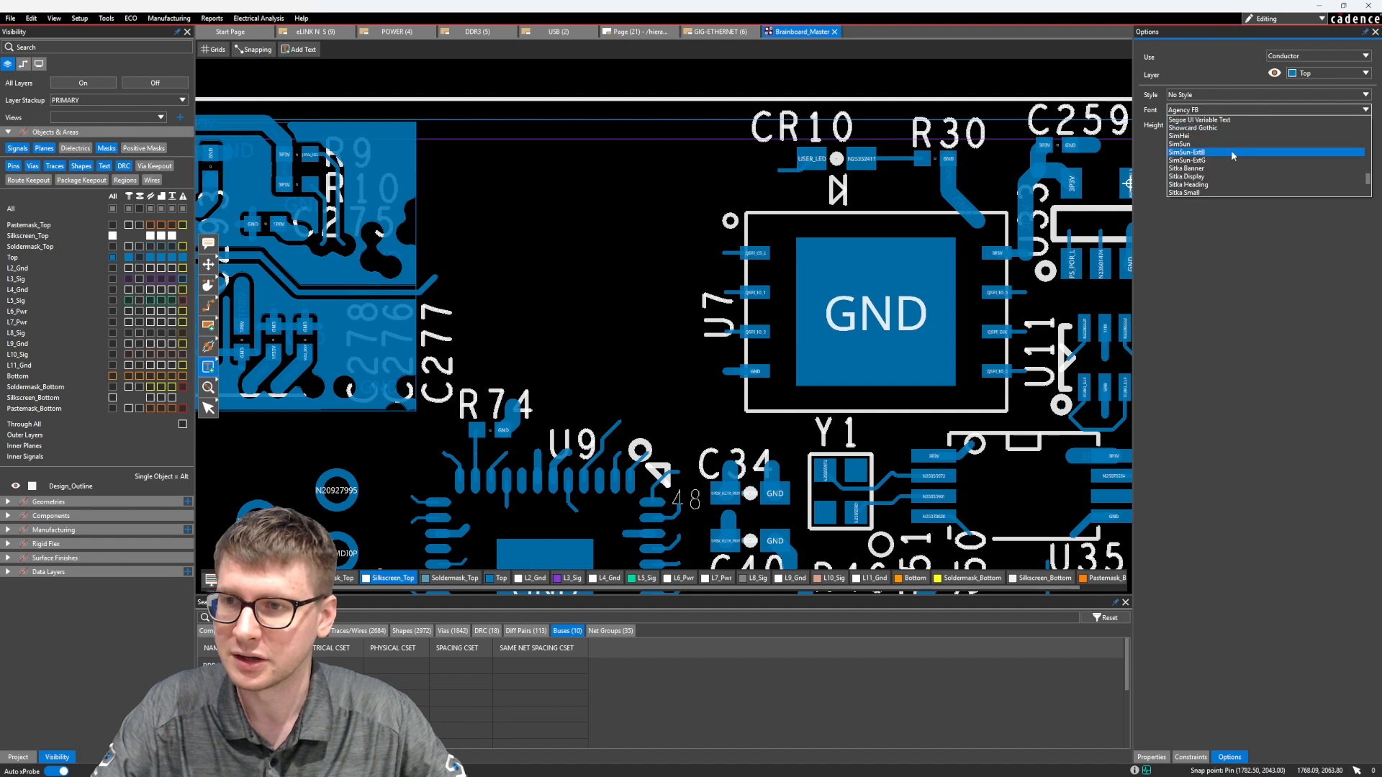
{"action": "scroll", "coordinate": [1231, 150], "scroll_direction": "down", "scroll_amount": 3}
{"action": "left_click", "coordinate": [1180, 169]}
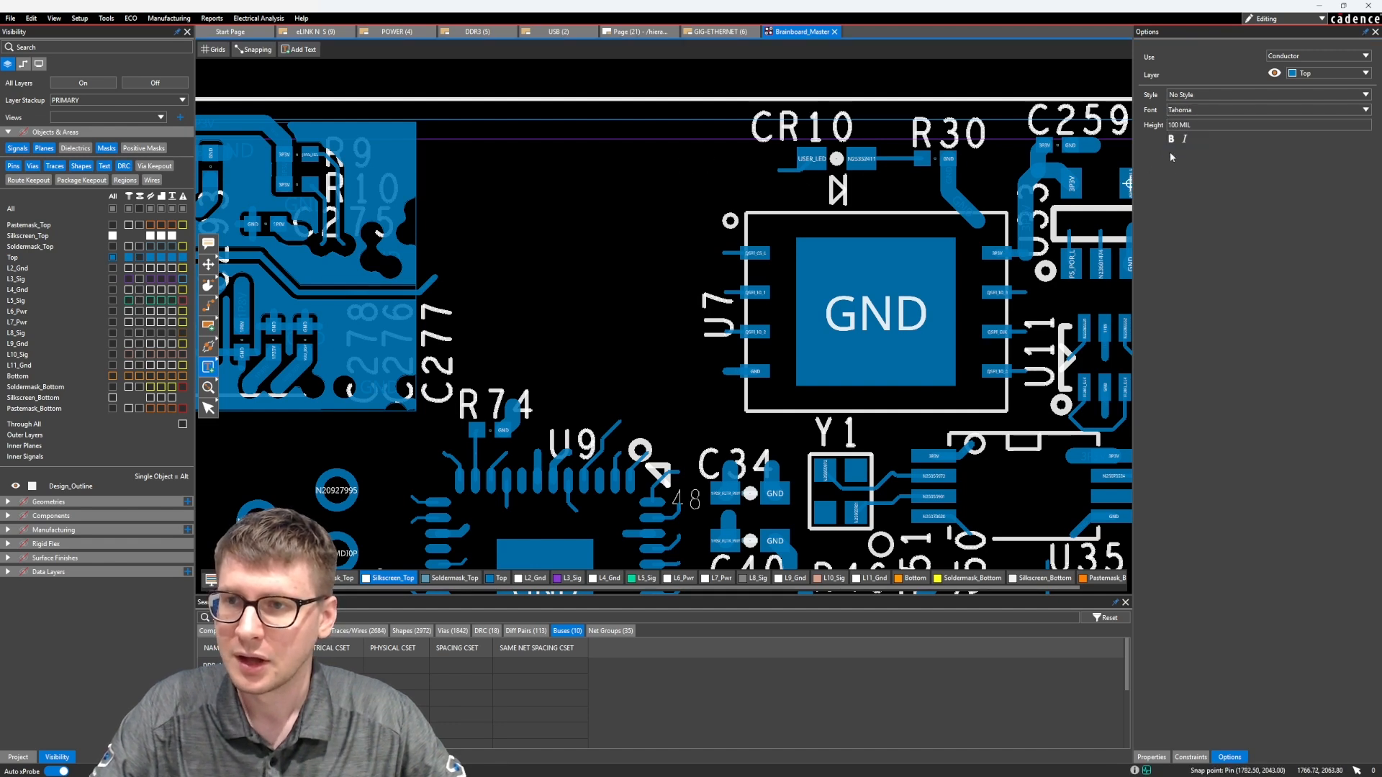
Set the height of the new text to 60 mil
{"action": "left_click_drag", "start_coordinate": [1195, 125], "coordinate": [1145, 129]}
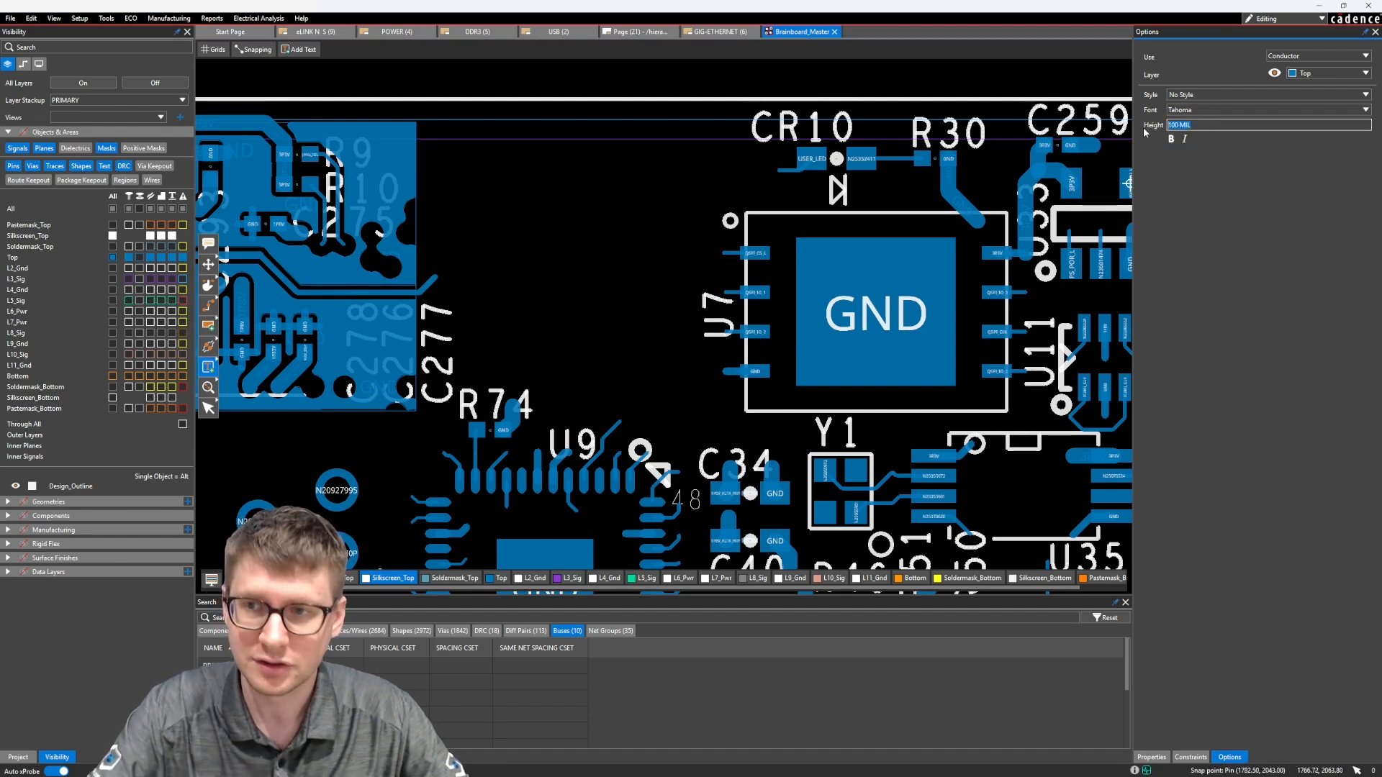
{"action": "type", "text": "6"}
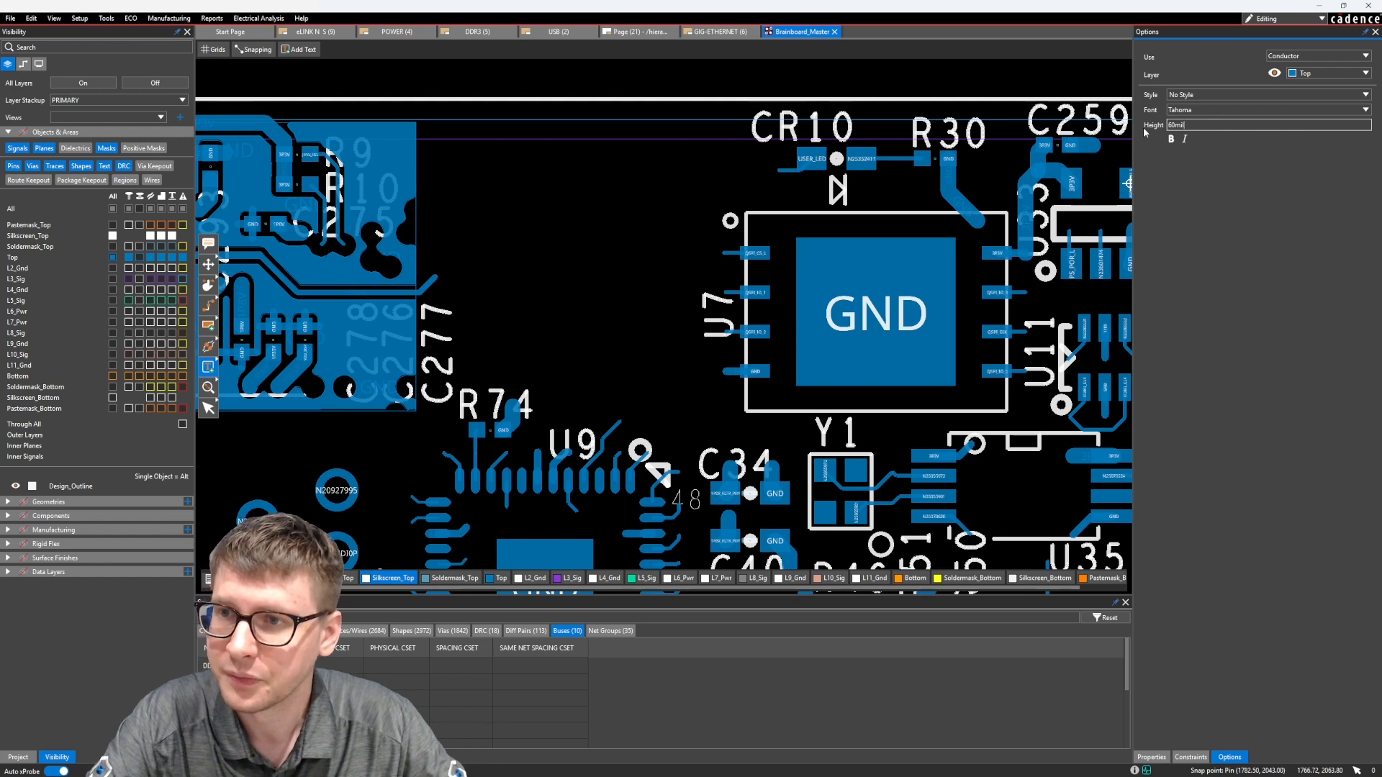
{"action": "type", "text": "0mil"}
{"action": "key", "text": "Return"}
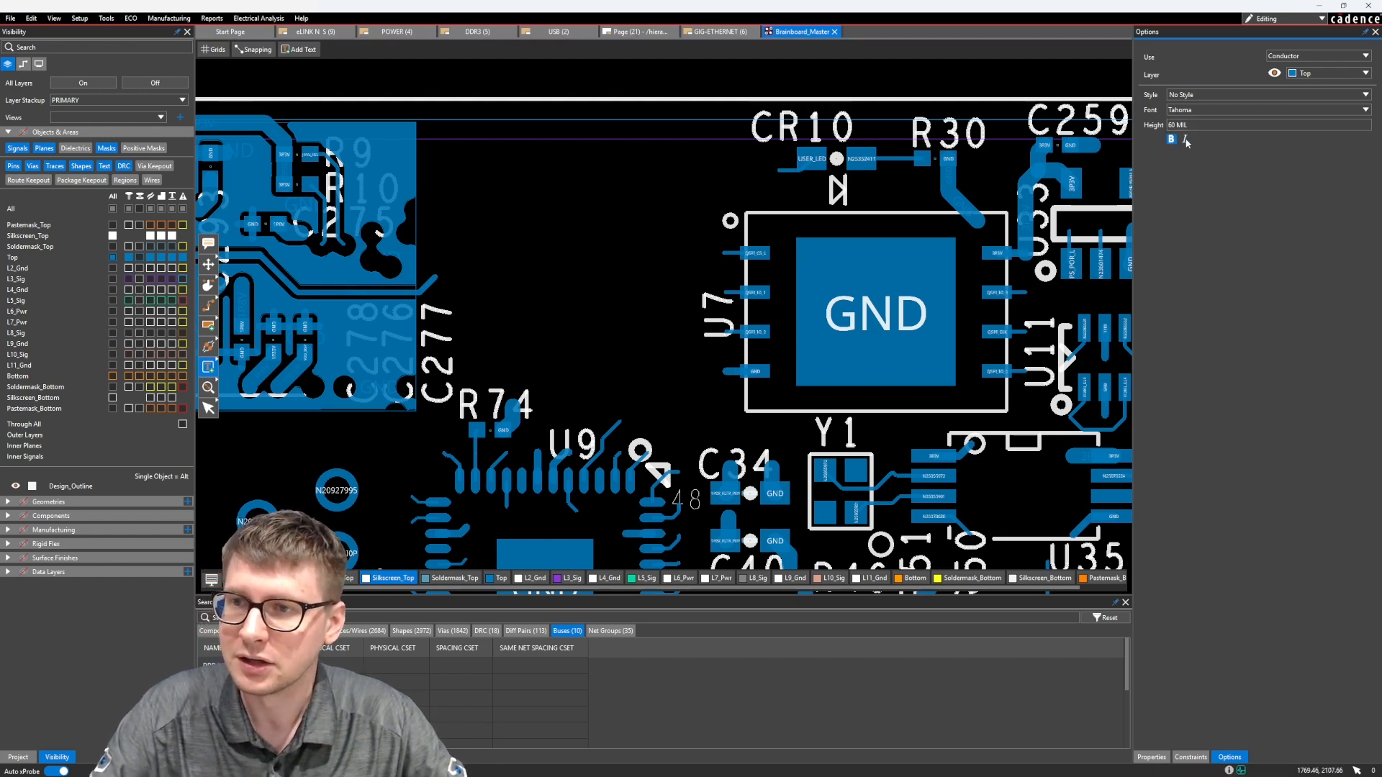
Assign the new text to Silkscreen use on the Silkscreen_Top layer
{"action": "left_click", "coordinate": [460, 215]}
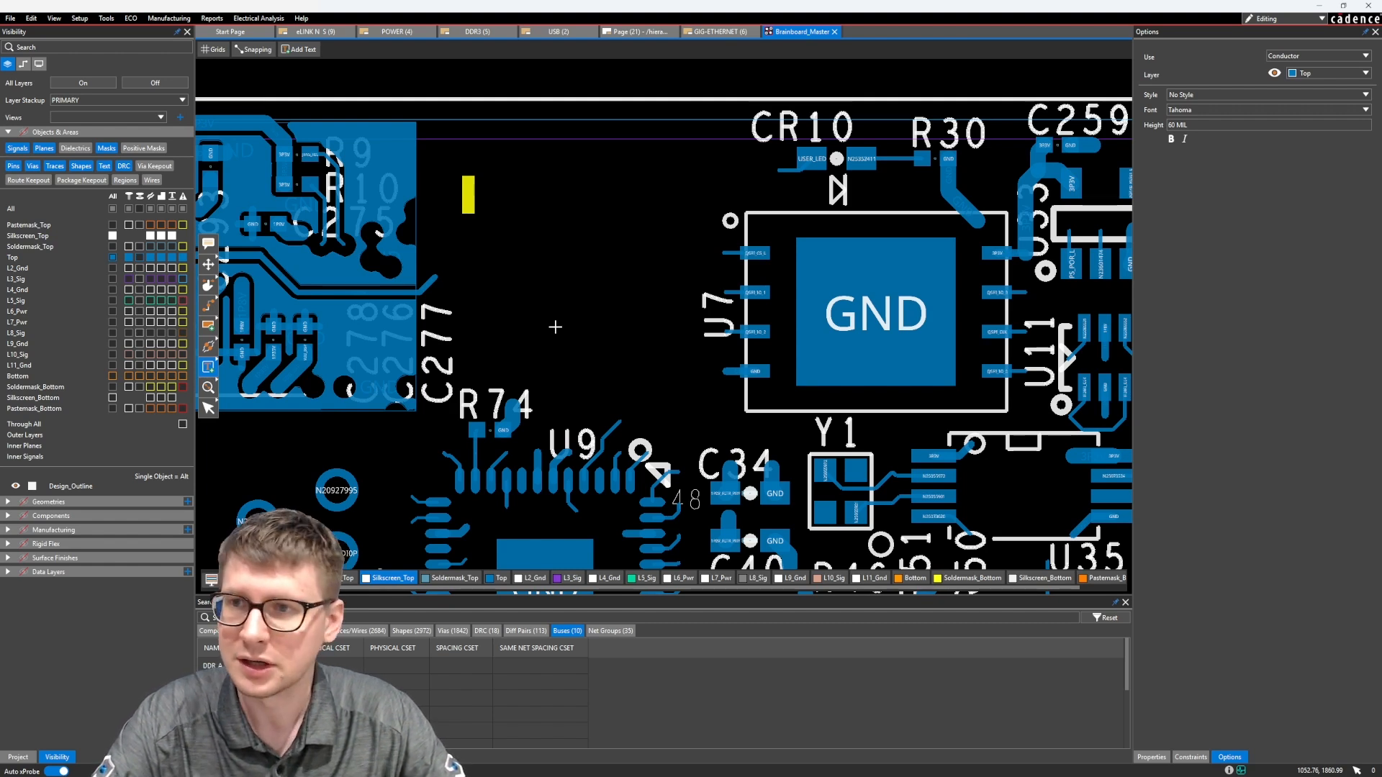
{"action": "left_click", "coordinate": [1314, 56]}
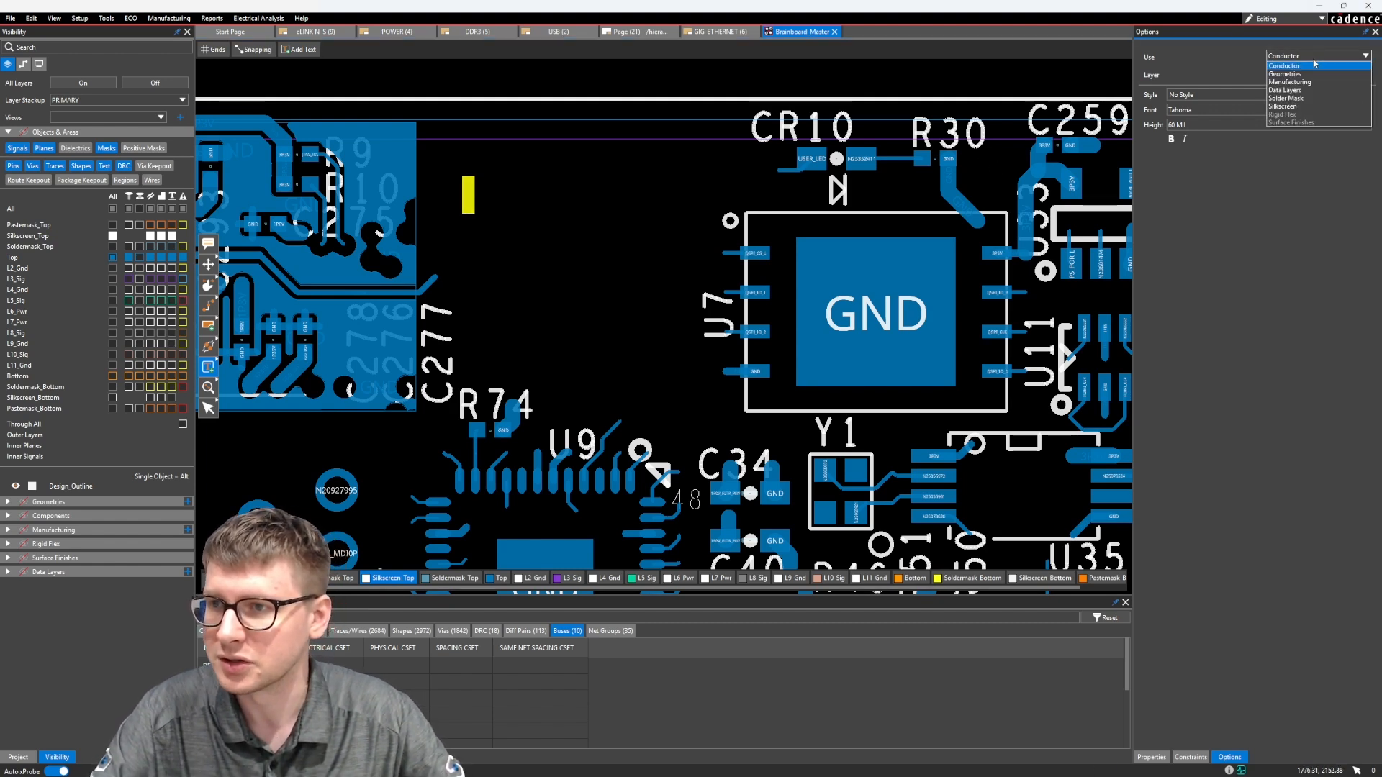
{"action": "left_click", "coordinate": [1317, 106]}
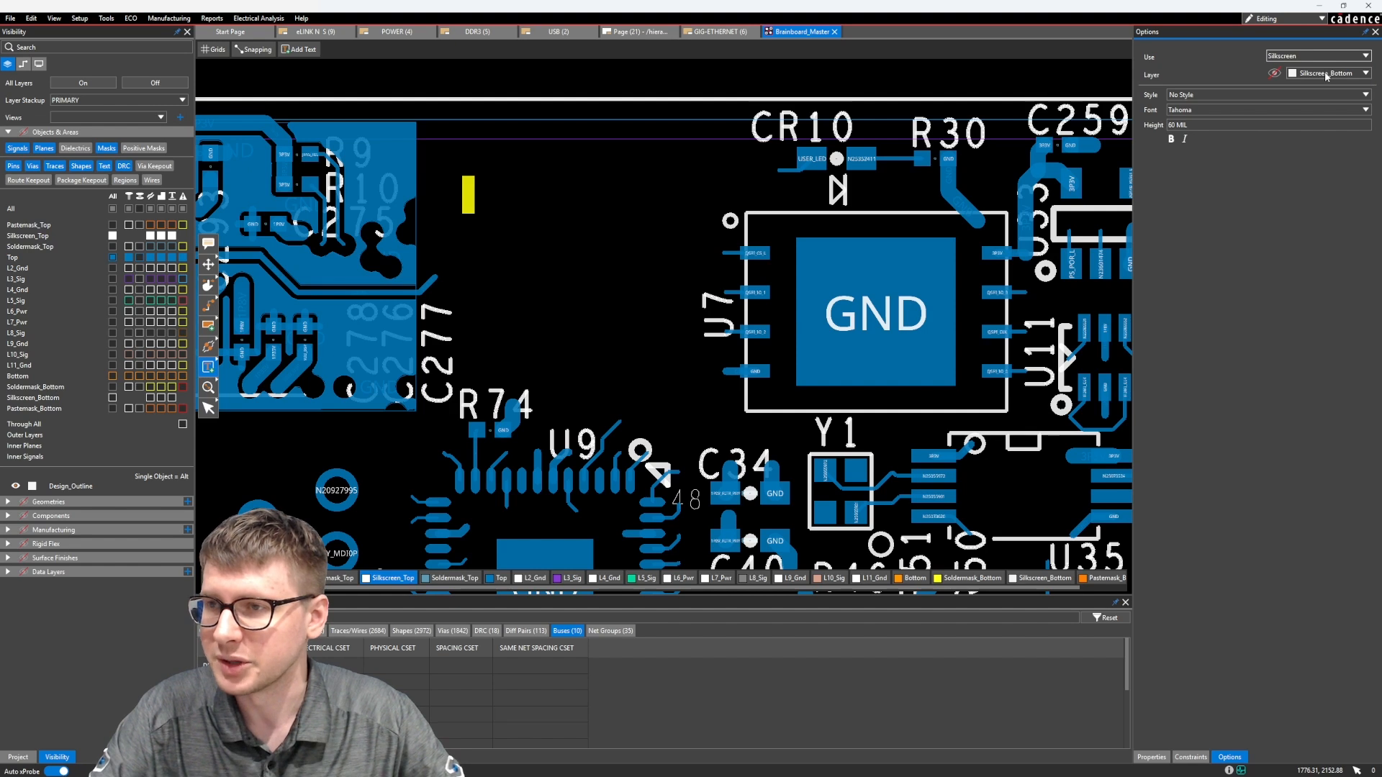
{"action": "left_click", "coordinate": [1327, 74]}
{"action": "left_click", "coordinate": [1321, 87]}
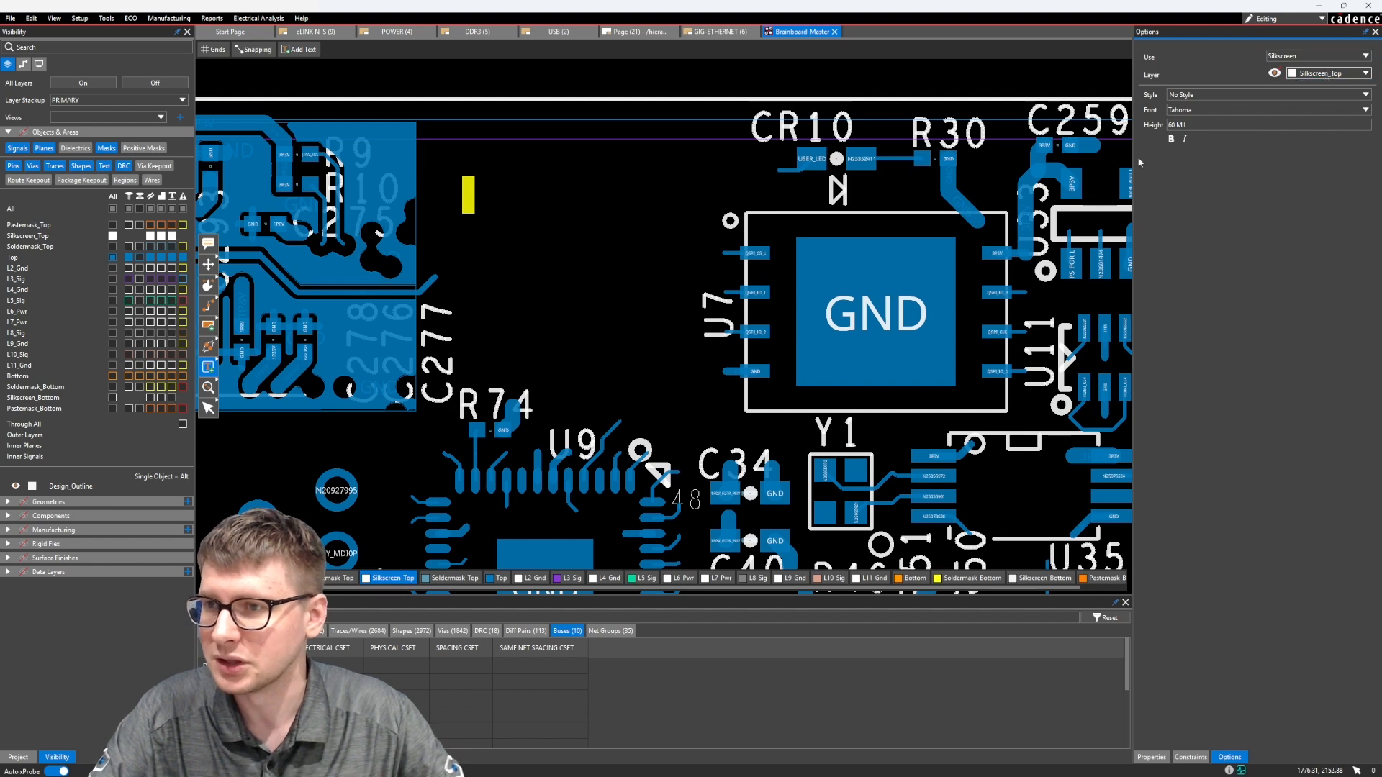
Place the text TEST_TEXT in the open area between C277 and CR10, and end the text command
{"action": "left_click", "coordinate": [468, 195]}
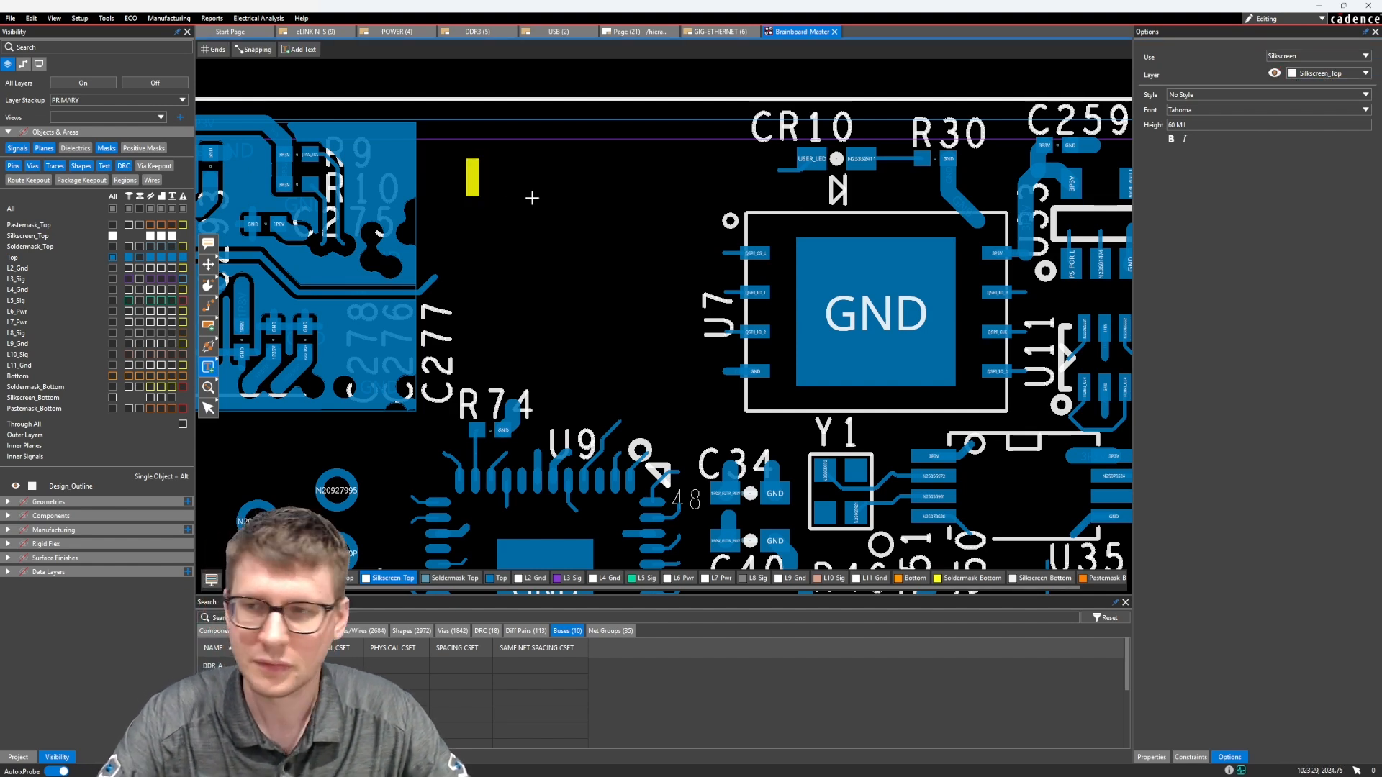
{"action": "type", "text": "TEST_TEXT"}
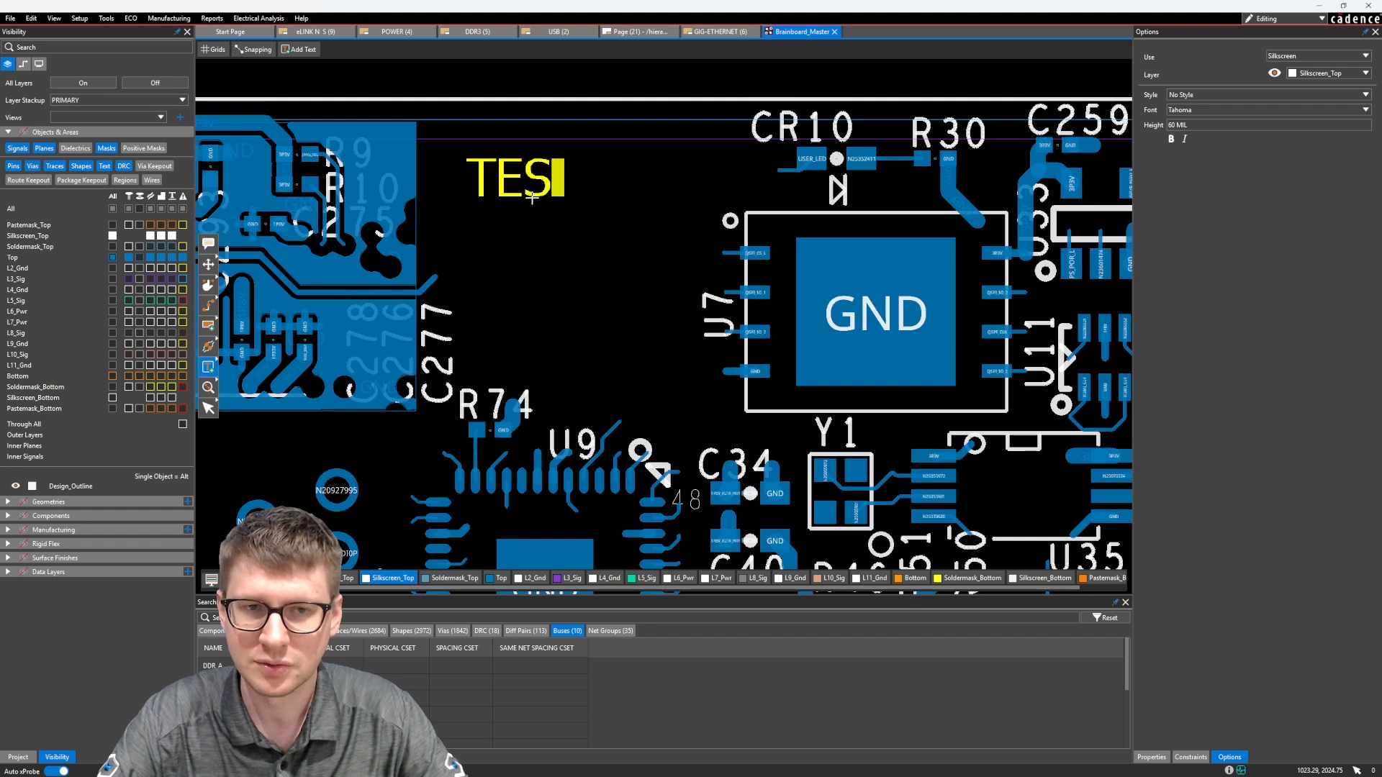
{"action": "left_click", "coordinate": [622, 242]}
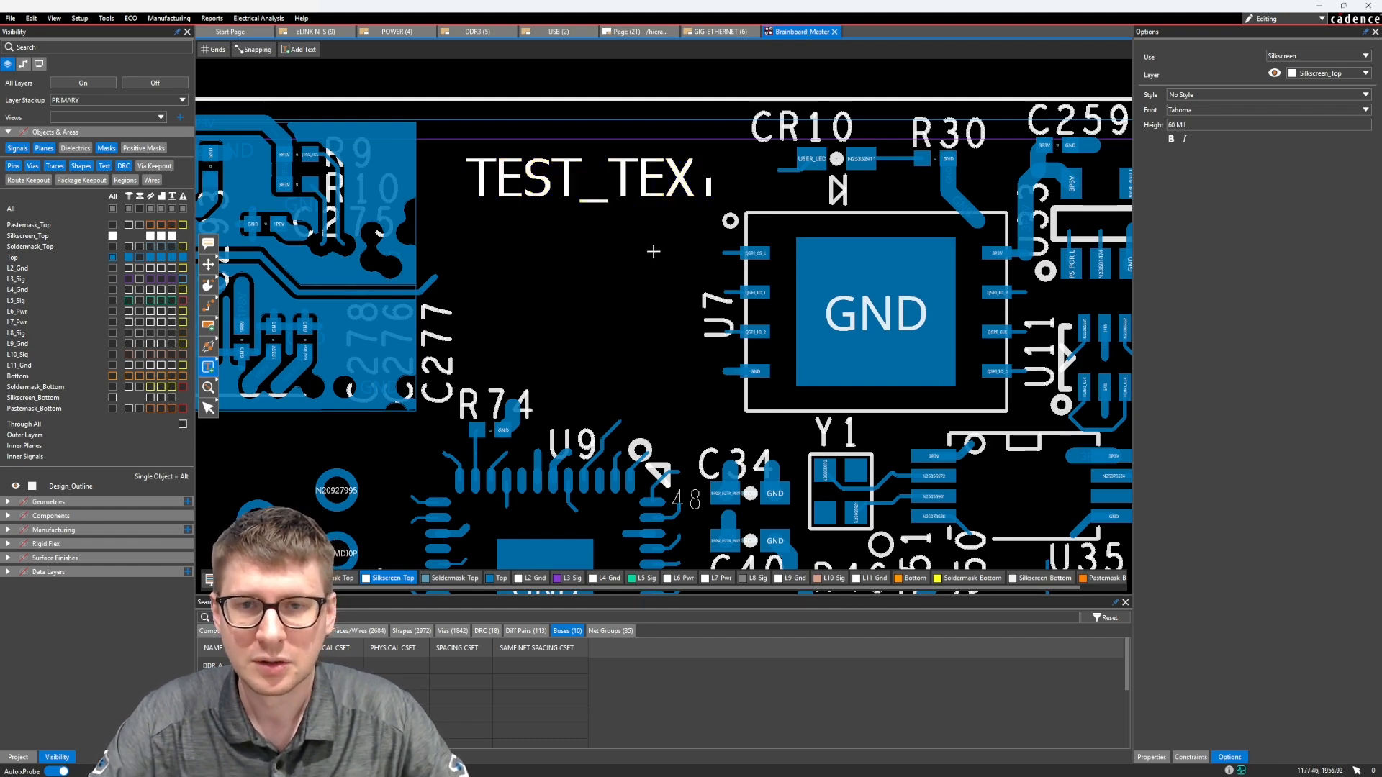
{"action": "middle_click_drag", "start_coordinate": [653, 248], "coordinate": [636, 303]}
{"action": "scroll", "coordinate": [653, 285], "scroll_direction": "up", "scroll_amount": 1}
{"action": "scroll", "coordinate": [673, 243], "scroll_direction": "down", "scroll_amount": 1}
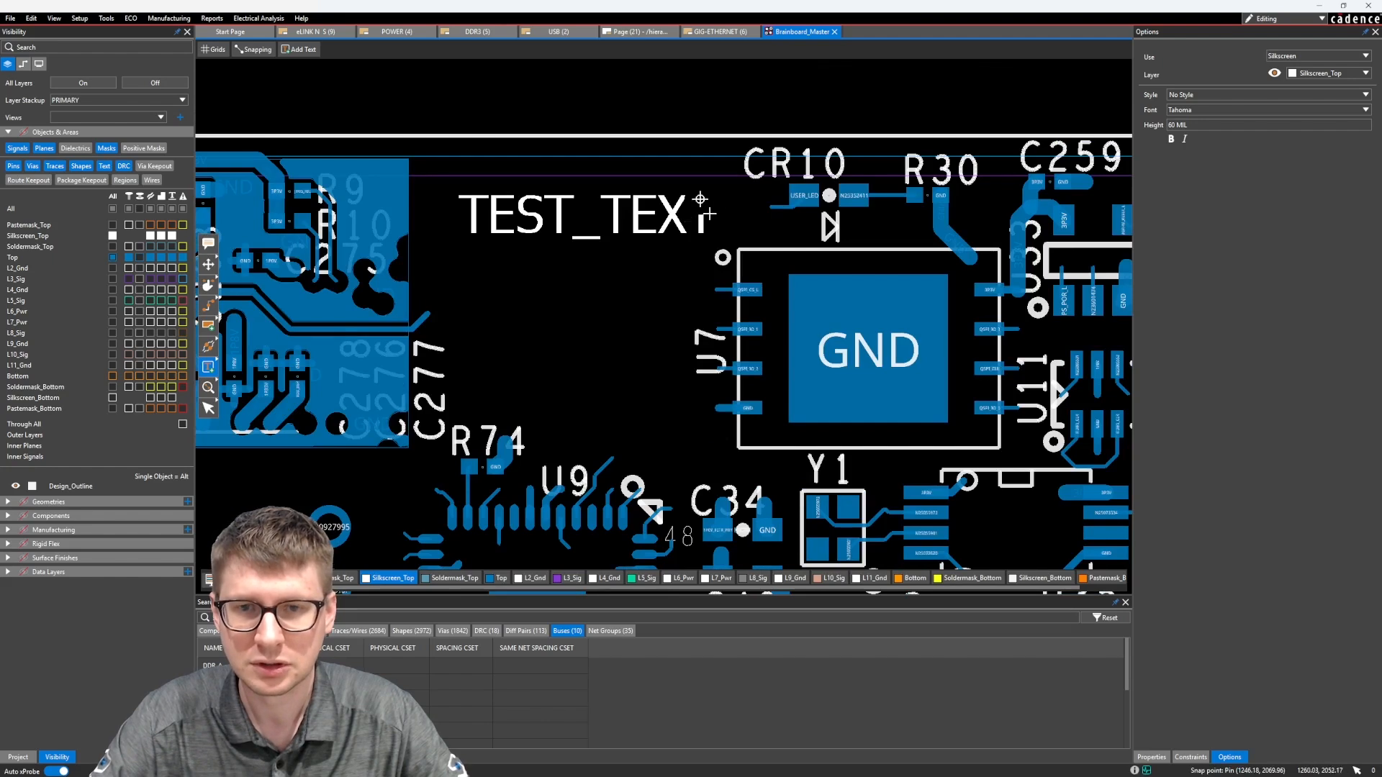
{"action": "key", "text": "Escape"}
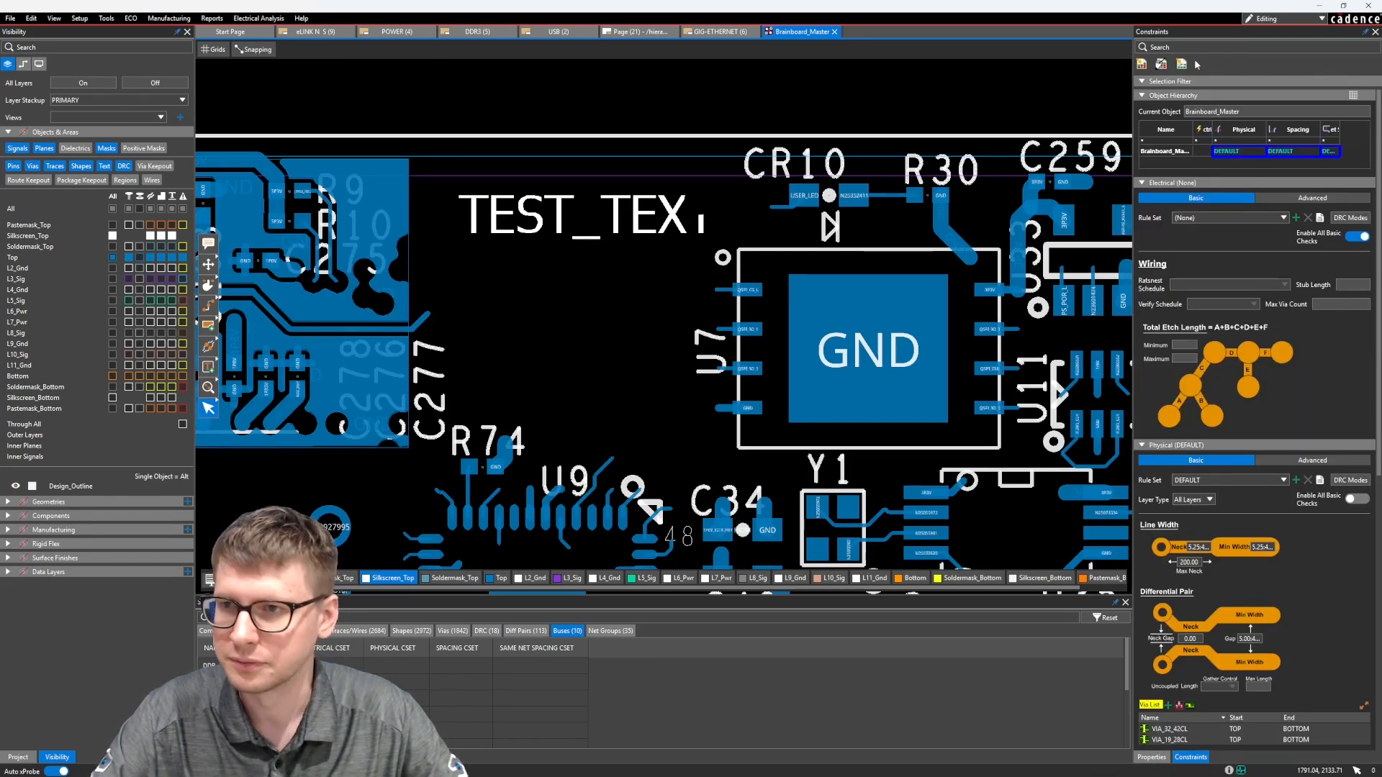
Bring up the object properties and move TEST_TEXT slightly down to about X 915, Y 1982
{"action": "left_click", "coordinate": [1152, 757]}
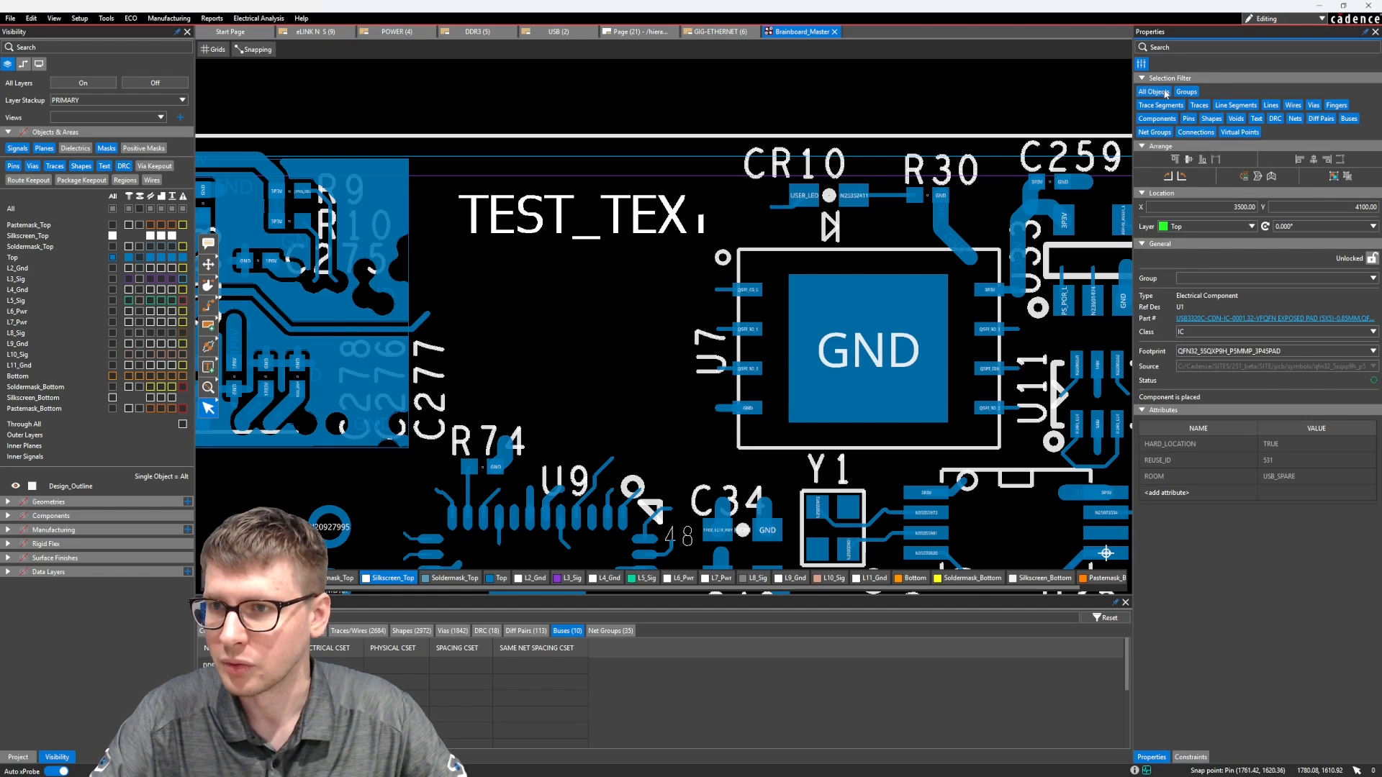
{"action": "mouse_move", "coordinate": [499, 206]}
{"action": "left_mouse_down"}
{"action": "mouse_move", "coordinate": [478, 238]}
{"action": "mouse_move", "coordinate": [484, 206]}
{"action": "left_mouse_up"}
{"action": "left_click", "coordinate": [616, 318]}
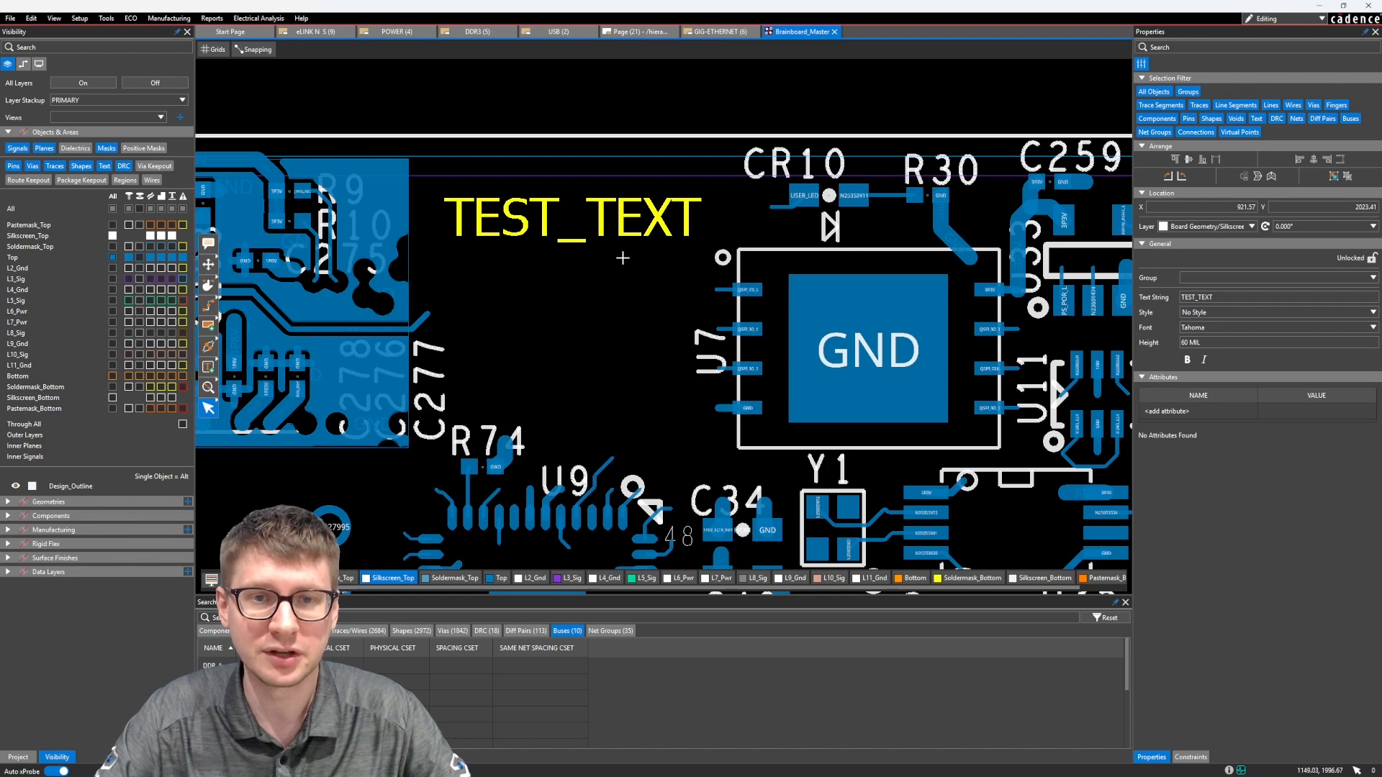
{"action": "left_click_drag", "start_coordinate": [621, 220], "coordinate": [615, 254]}
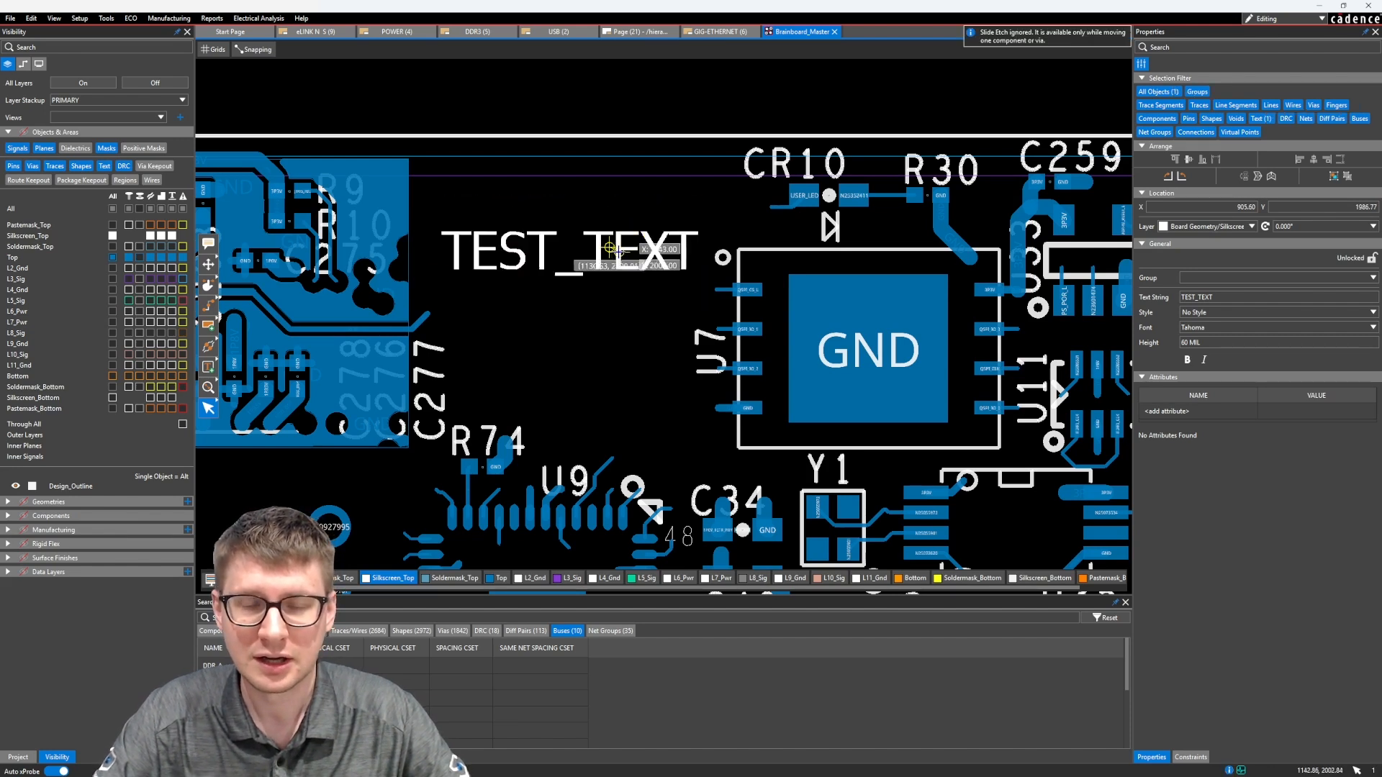
Toggle all layers on and off, and display only the Top layer with its vias and Silkscreen_Top
{"action": "left_click", "coordinate": [140, 257]}
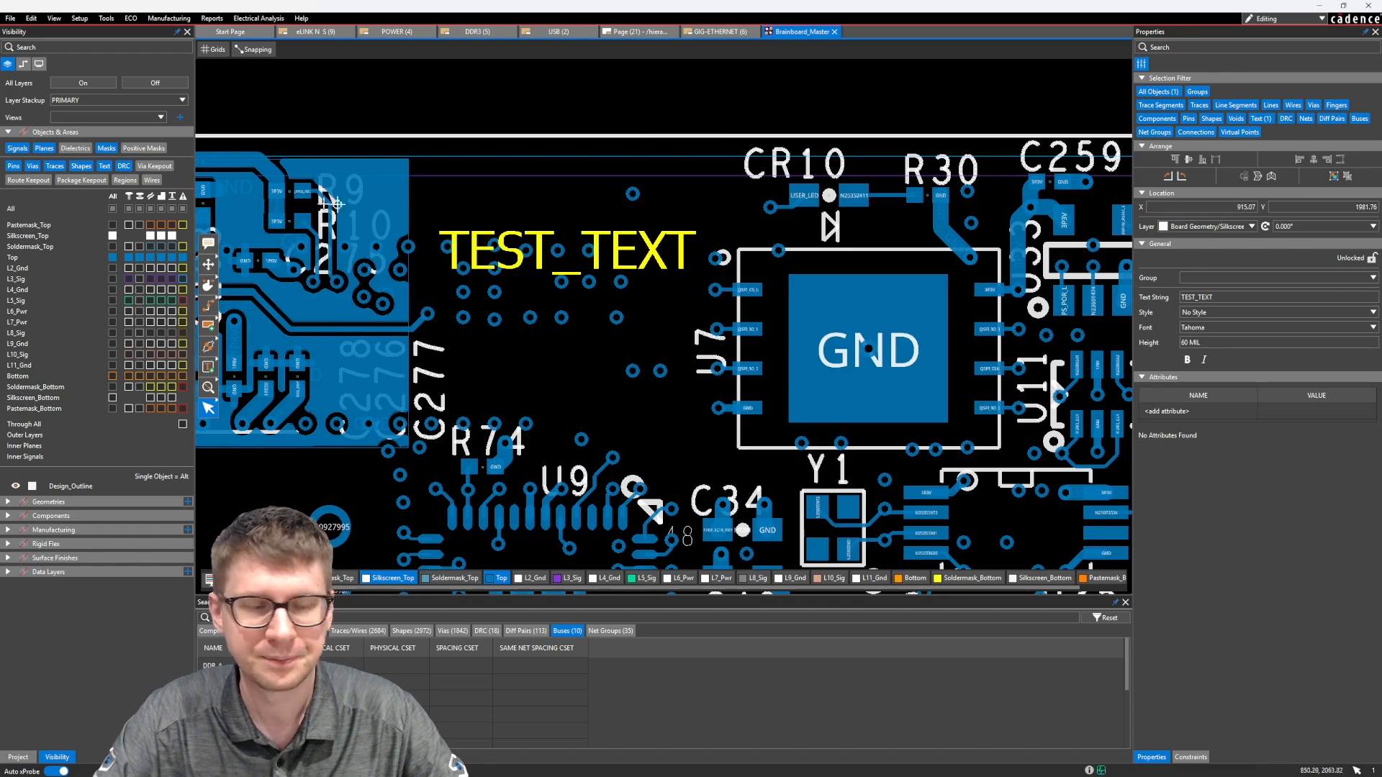
{"action": "left_click", "coordinate": [83, 83]}
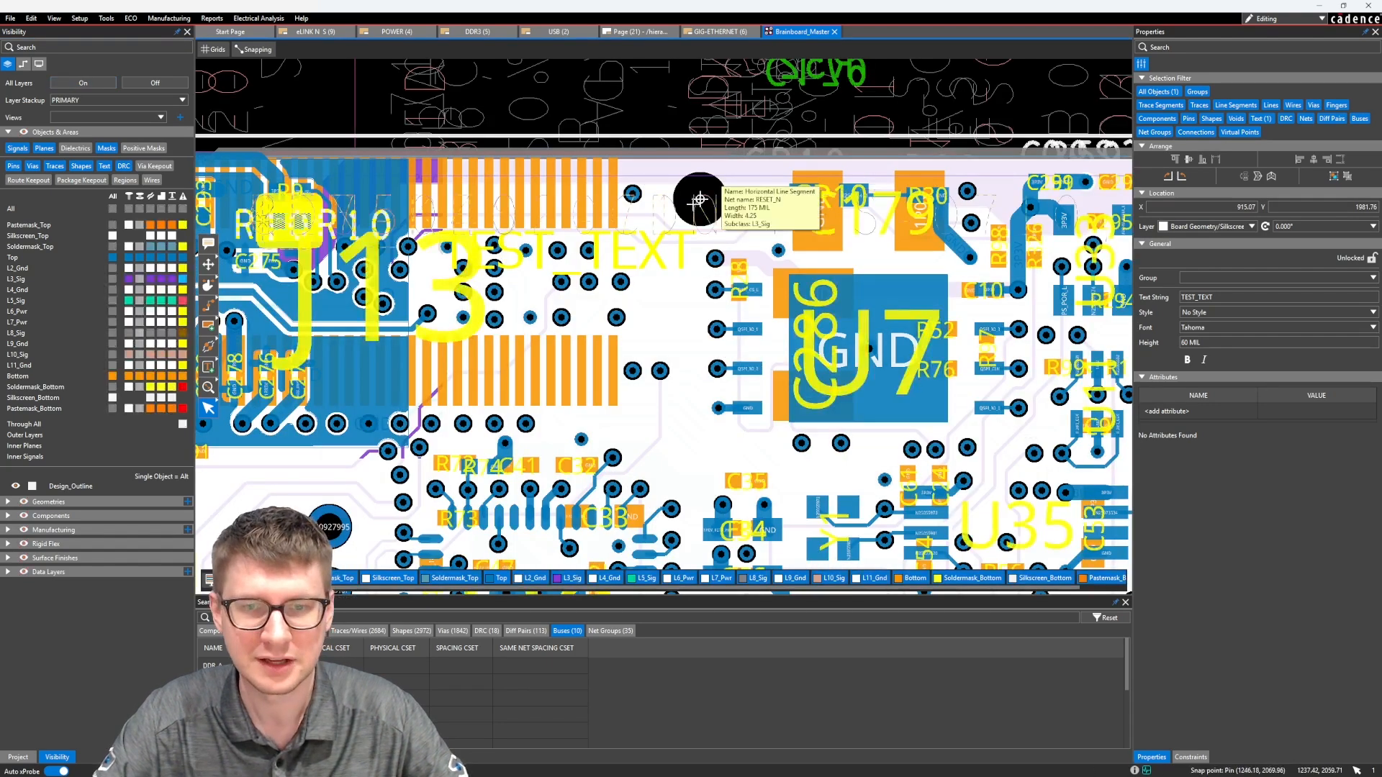
{"action": "left_click", "coordinate": [155, 83]}
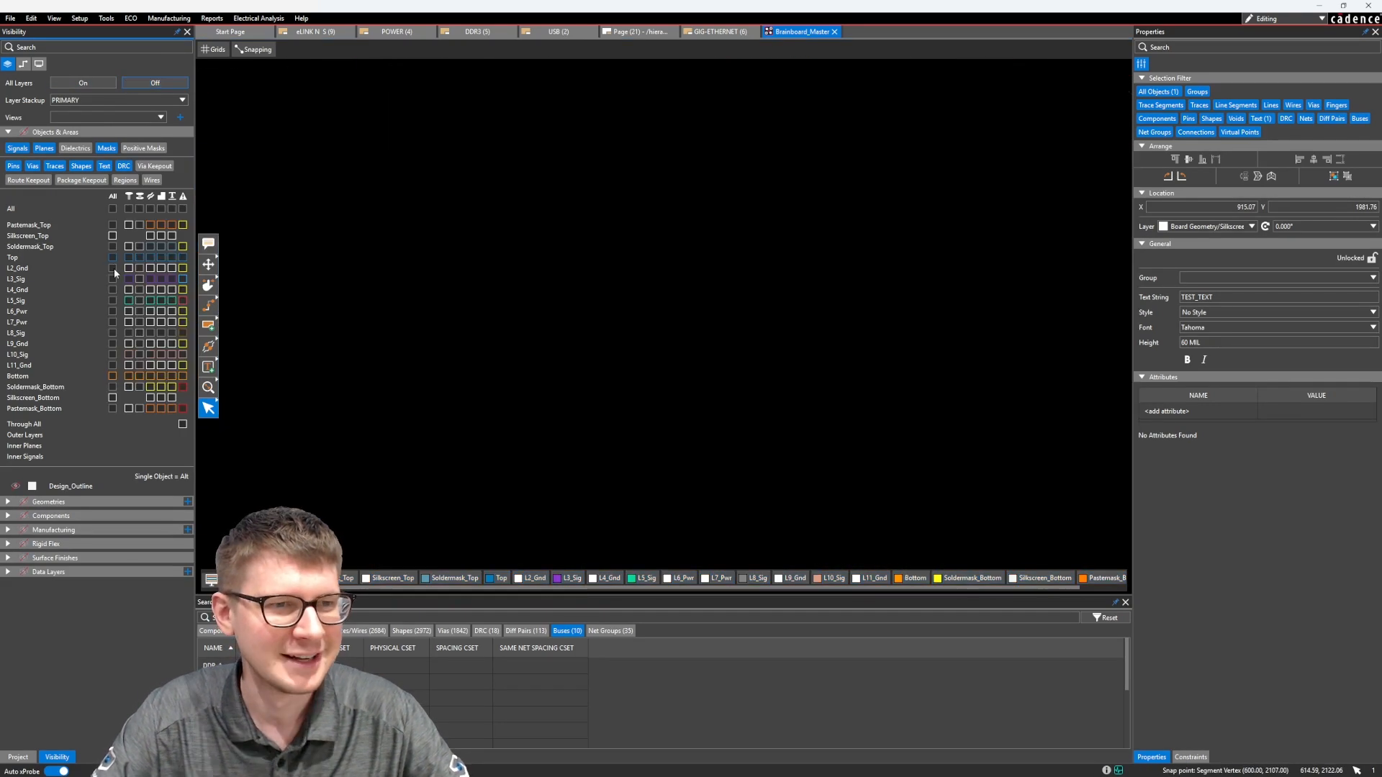
{"action": "left_click", "coordinate": [113, 258]}
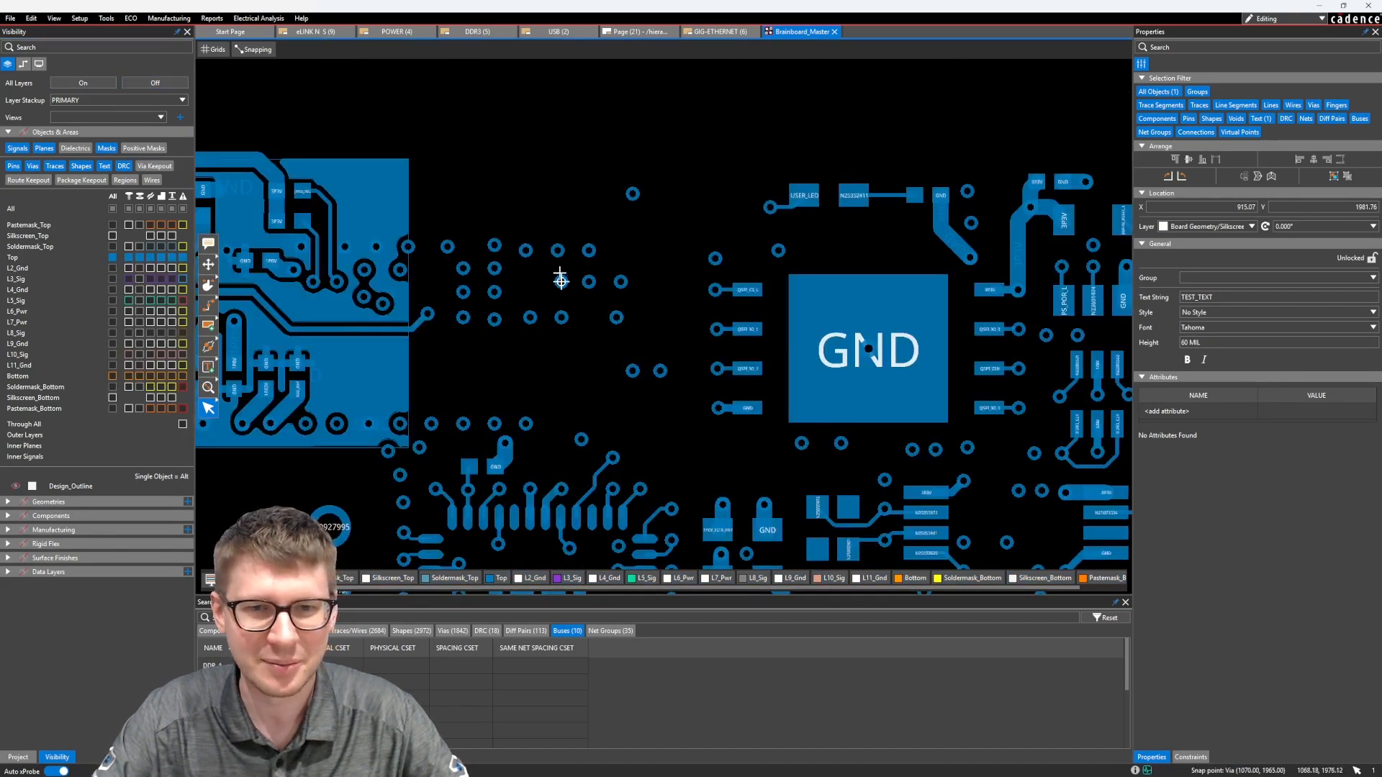
{"action": "left_click", "coordinate": [112, 236]}
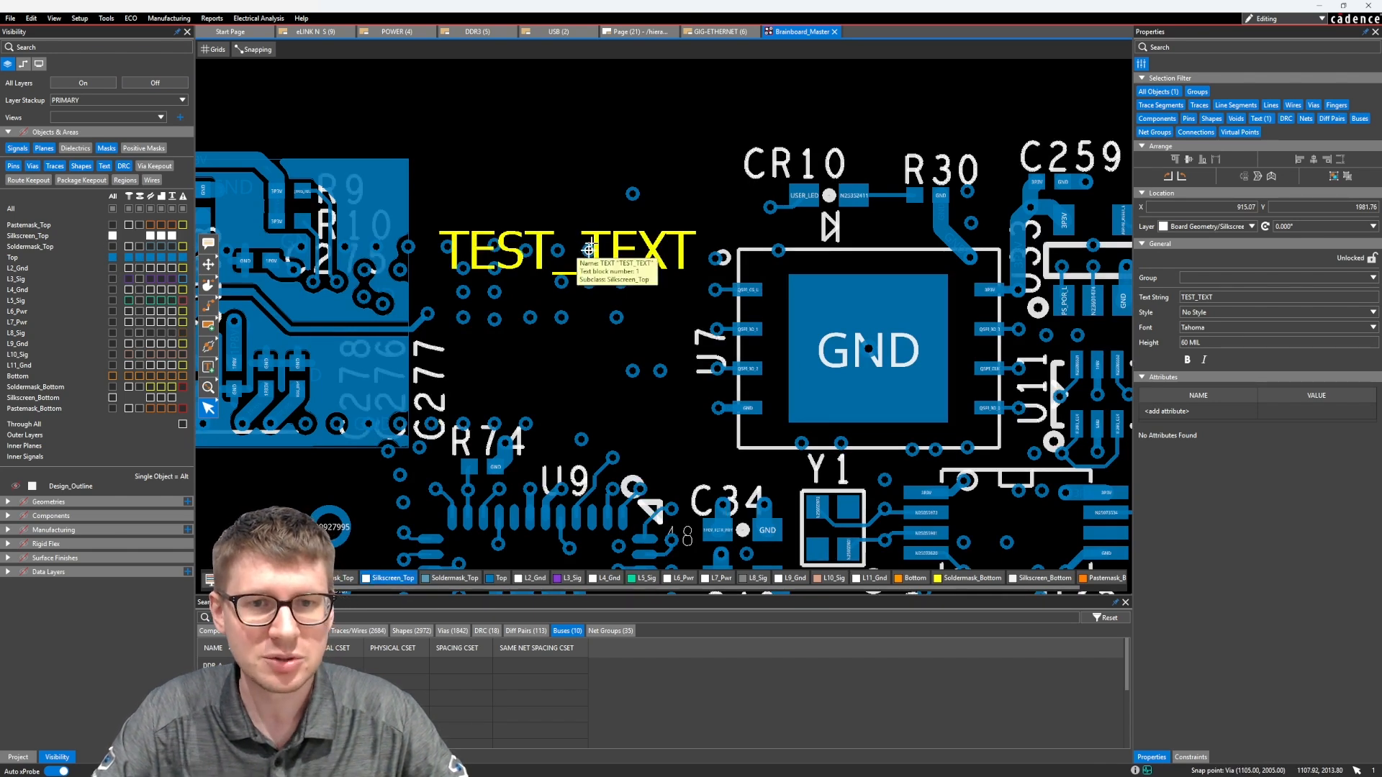
Move TEST_TEXT slightly up to about X 912, Y 2005, clear of the vias, and set its font to Soya
{"action": "mouse_move", "coordinate": [585, 244]}
{"action": "left_mouse_down"}
{"action": "mouse_move", "coordinate": [598, 214]}
{"action": "mouse_move", "coordinate": [633, 213]}
{"action": "mouse_move", "coordinate": [574, 214]}
{"action": "mouse_move", "coordinate": [592, 225]}
{"action": "left_mouse_up"}
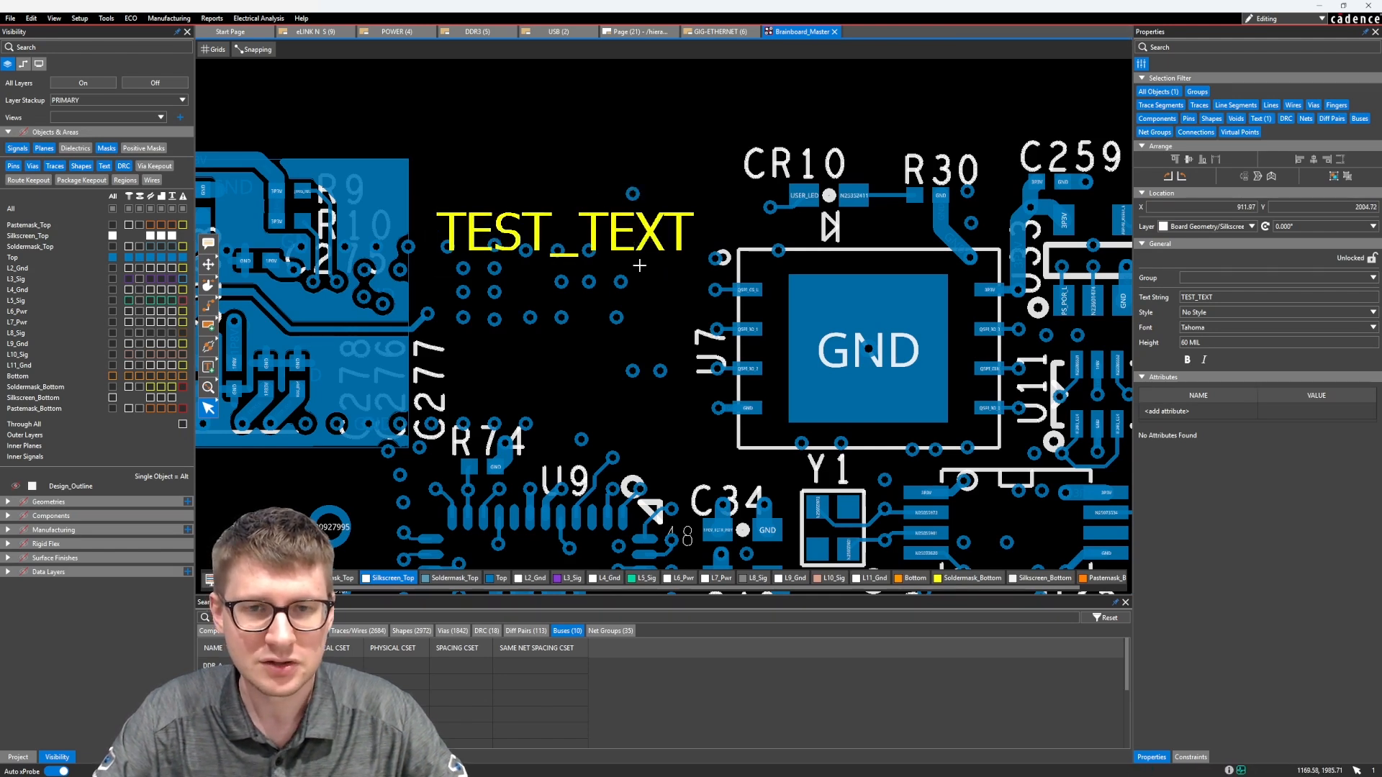
{"action": "left_click", "coordinate": [547, 220]}
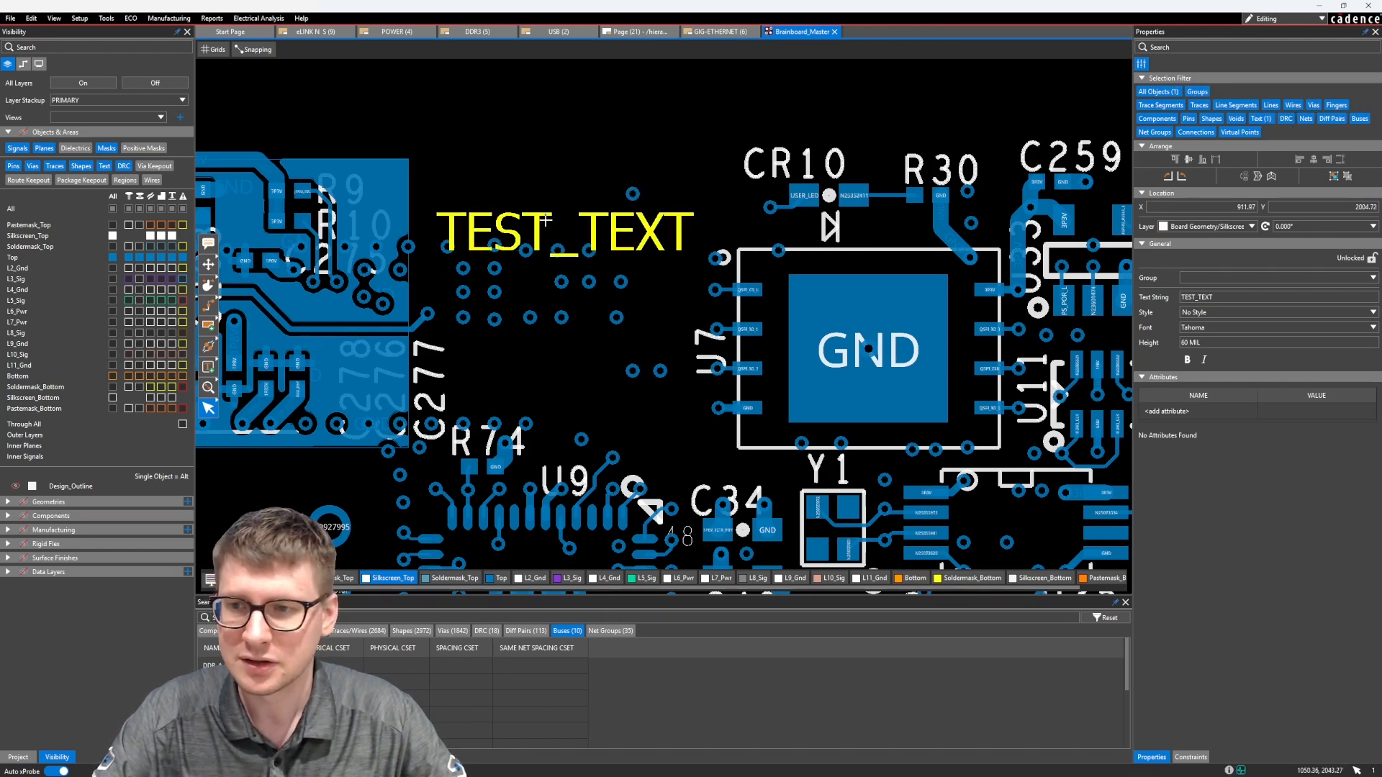
{"action": "left_click", "coordinate": [1274, 327]}
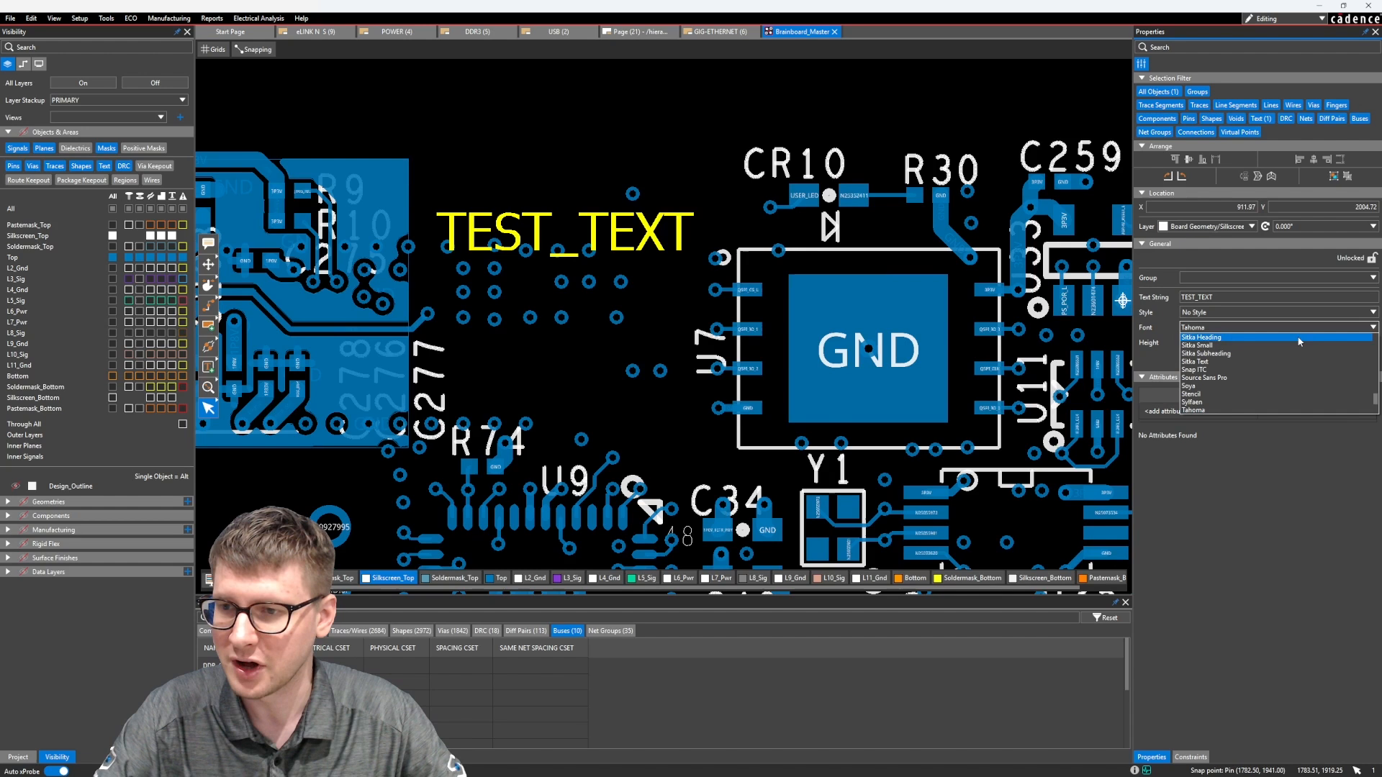
{"action": "left_click", "coordinate": [1235, 384]}
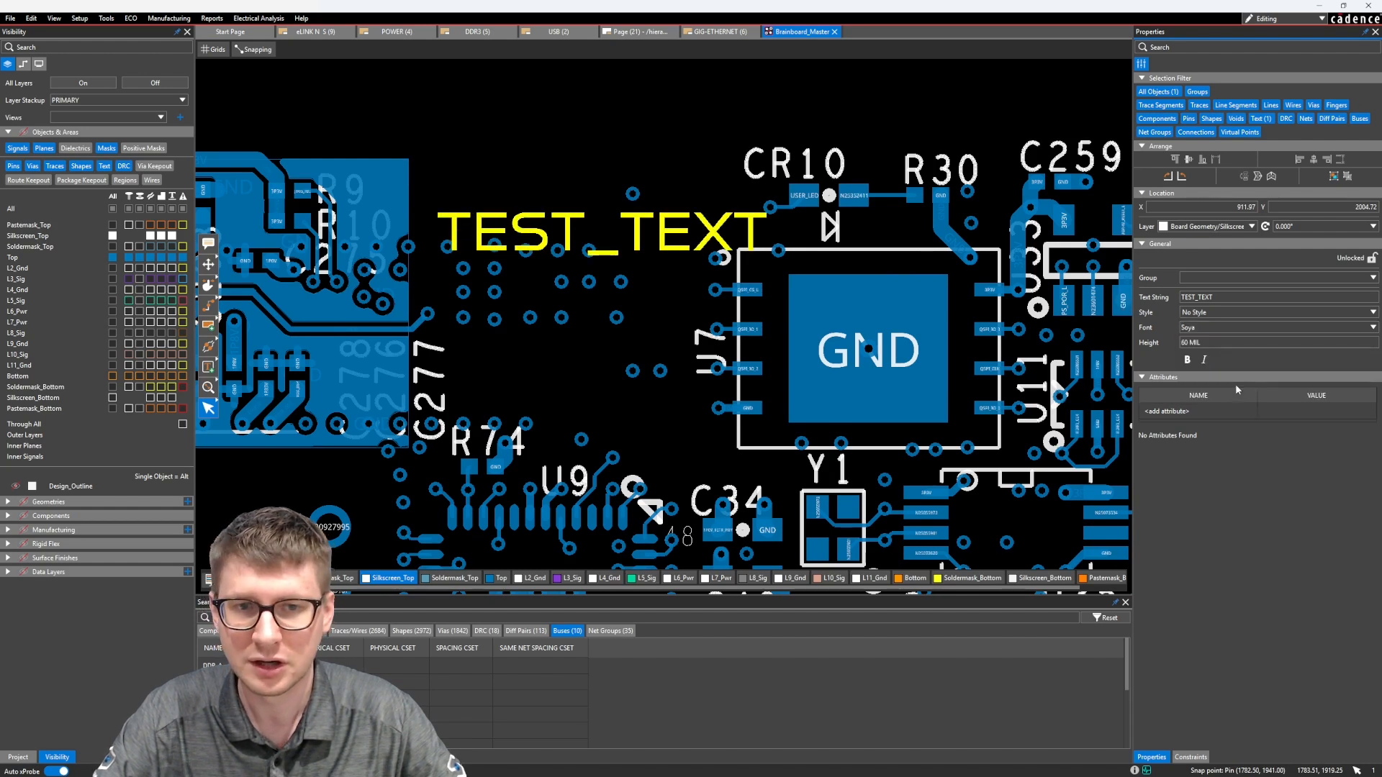
Set the height of TEST_TEXT to 100 MIL and turn on bold
{"action": "left_click", "coordinate": [1234, 341]}
{"action": "type", "text": "100"}
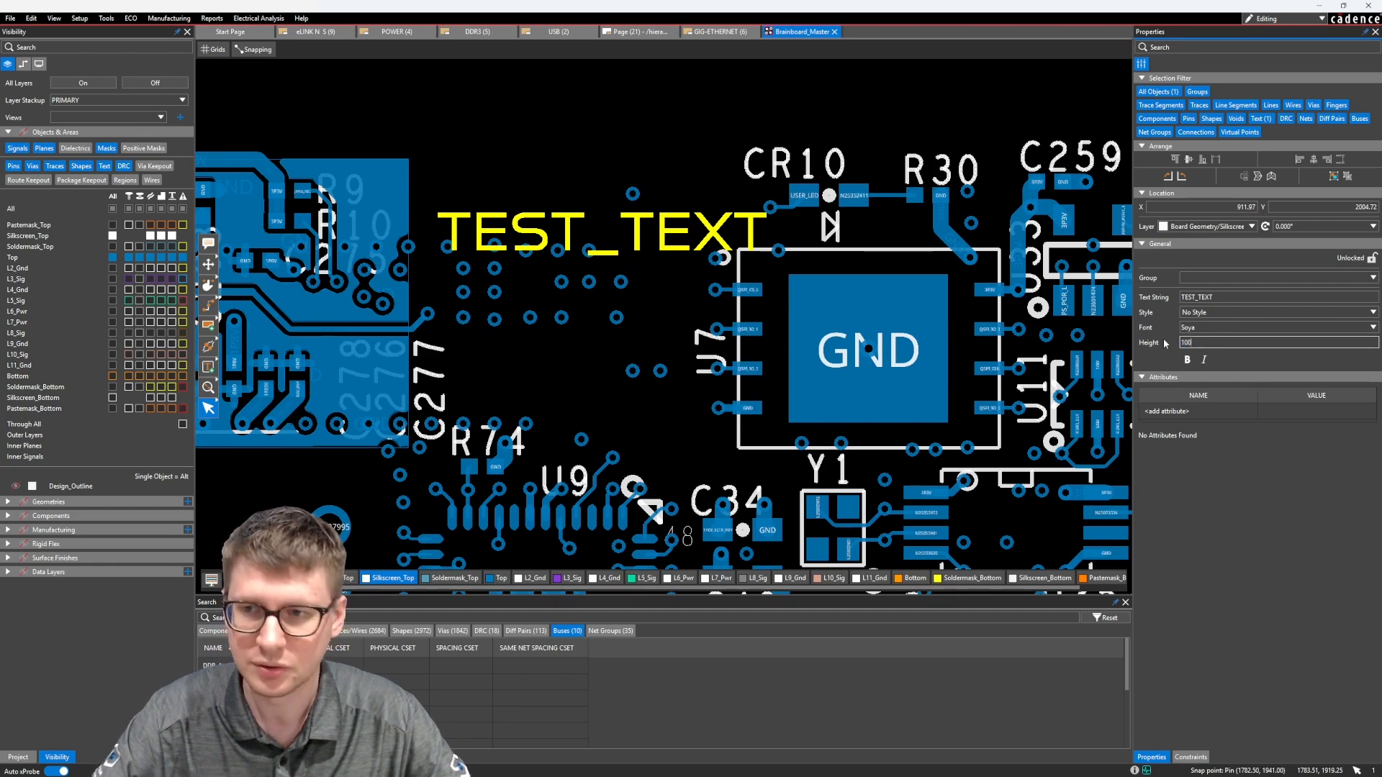
{"action": "key", "text": "Return"}
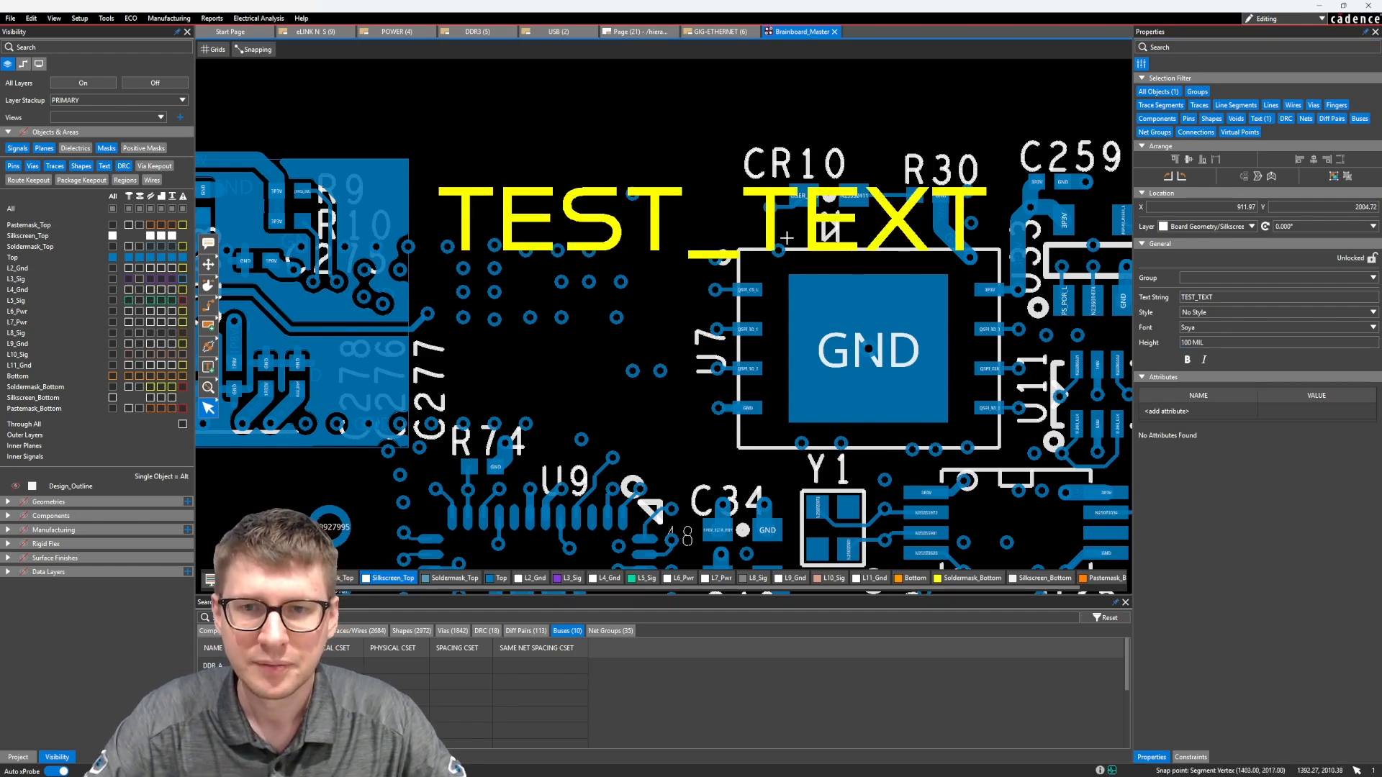
{"action": "left_click", "coordinate": [1187, 359]}
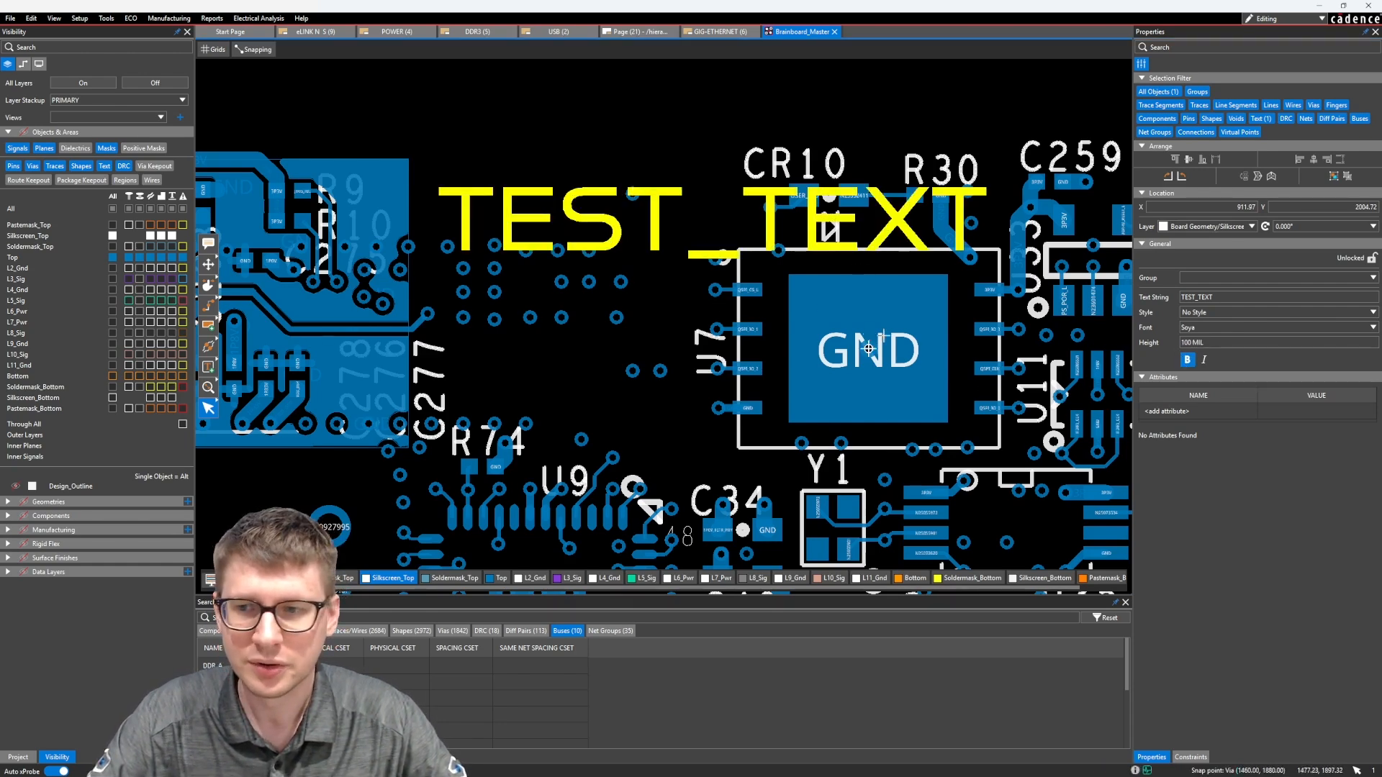
Move TEST_TEXT by entering the coordinates X 1000, Y 2000 for its picked point, and nudge it slightly up and left
{"action": "left_click_drag", "start_coordinate": [607, 230], "coordinate": [530, 125]}
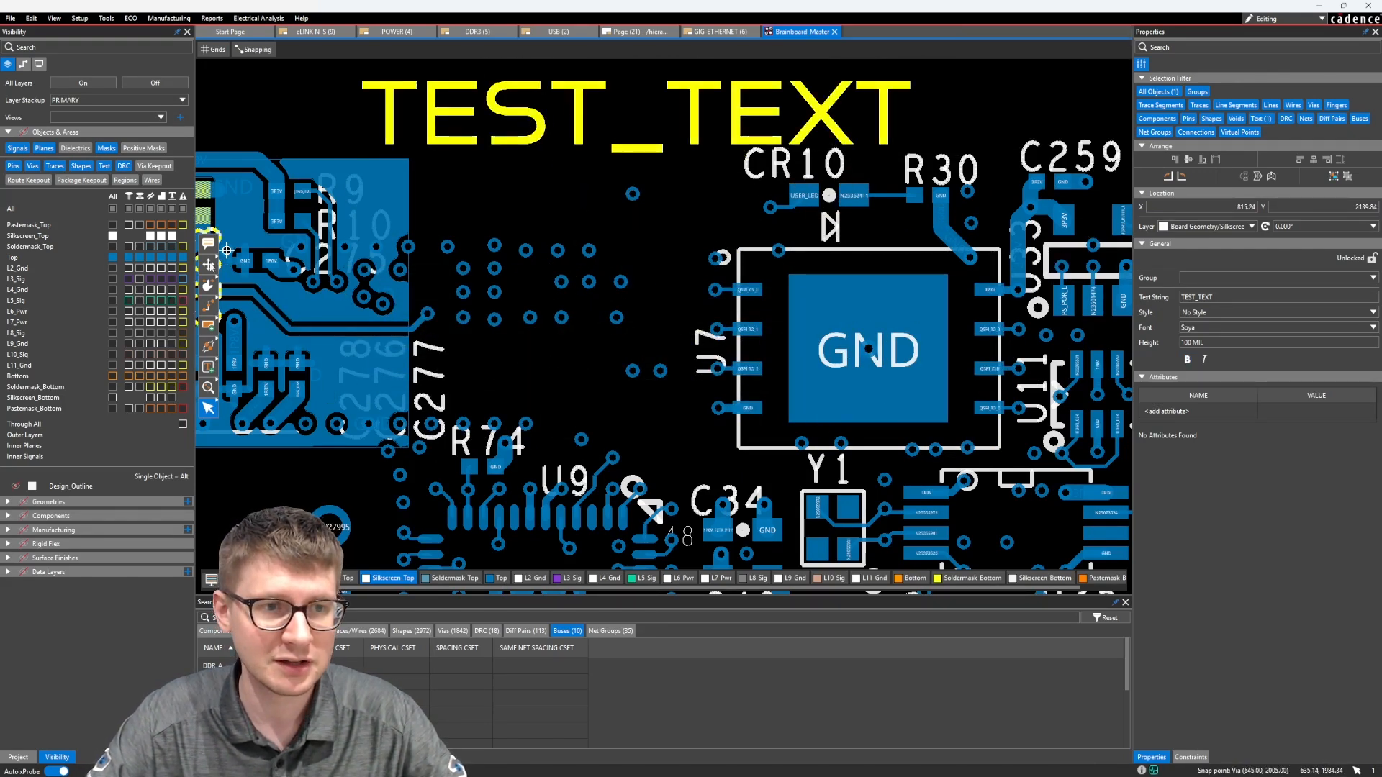
{"action": "left_click", "coordinate": [501, 107]}
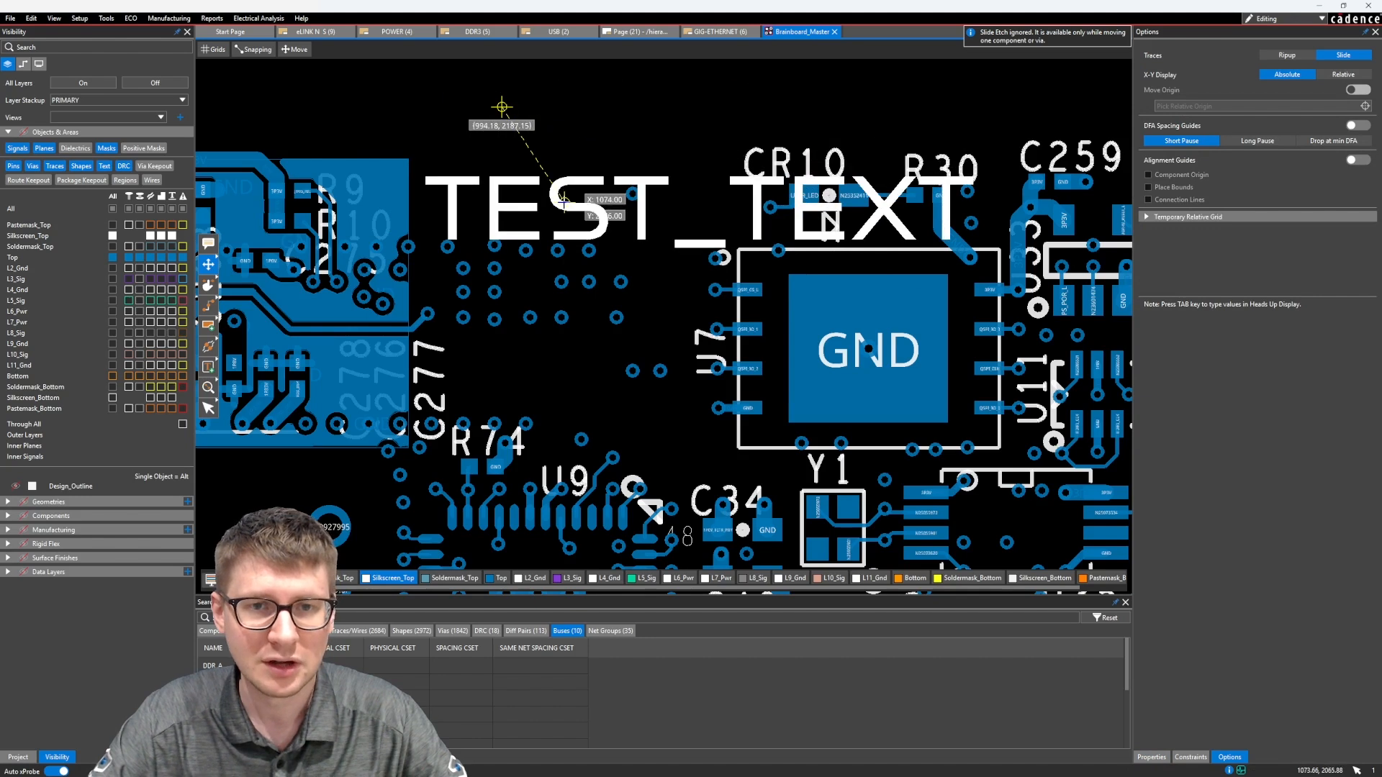
{"action": "key", "text": "Tab"}
{"action": "type", "text": "1"}
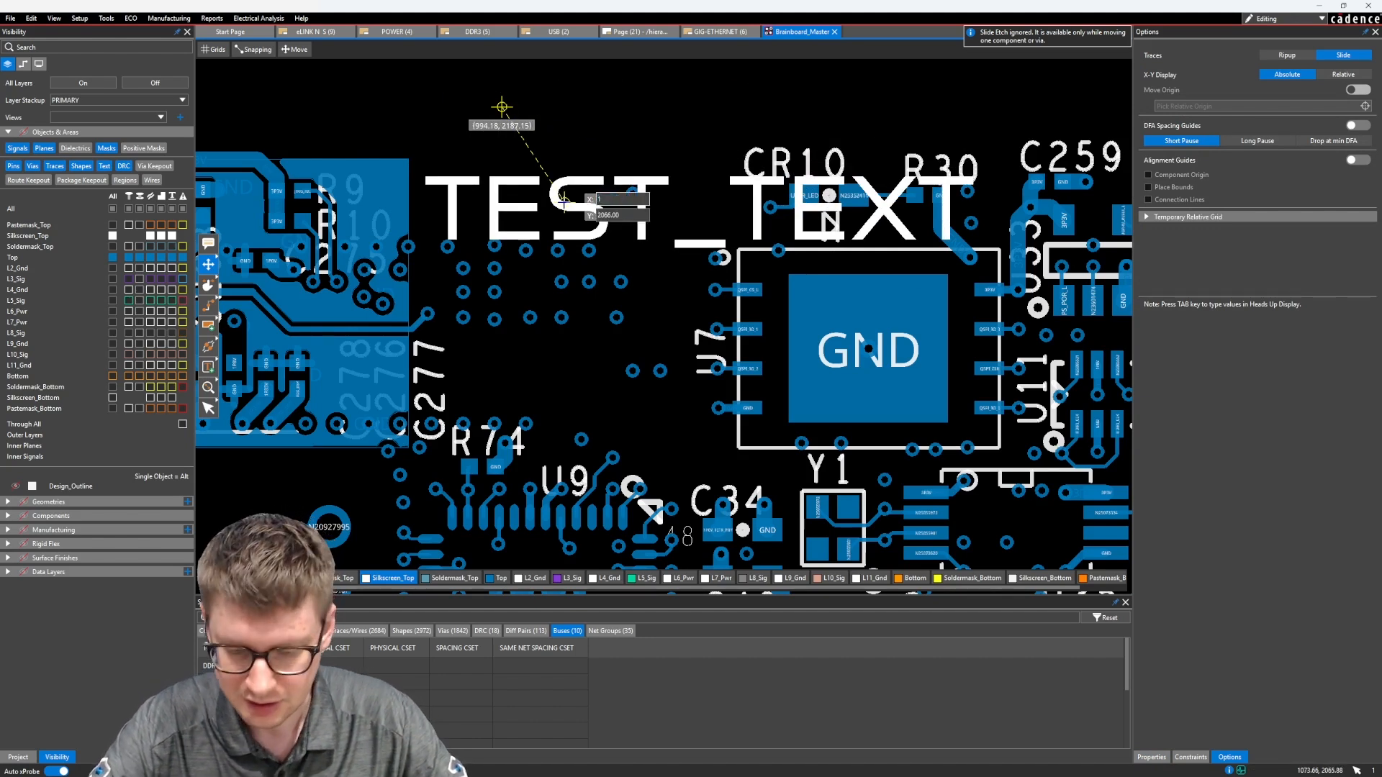
{"action": "type", "text": "000"}
{"action": "key", "text": "Tab"}
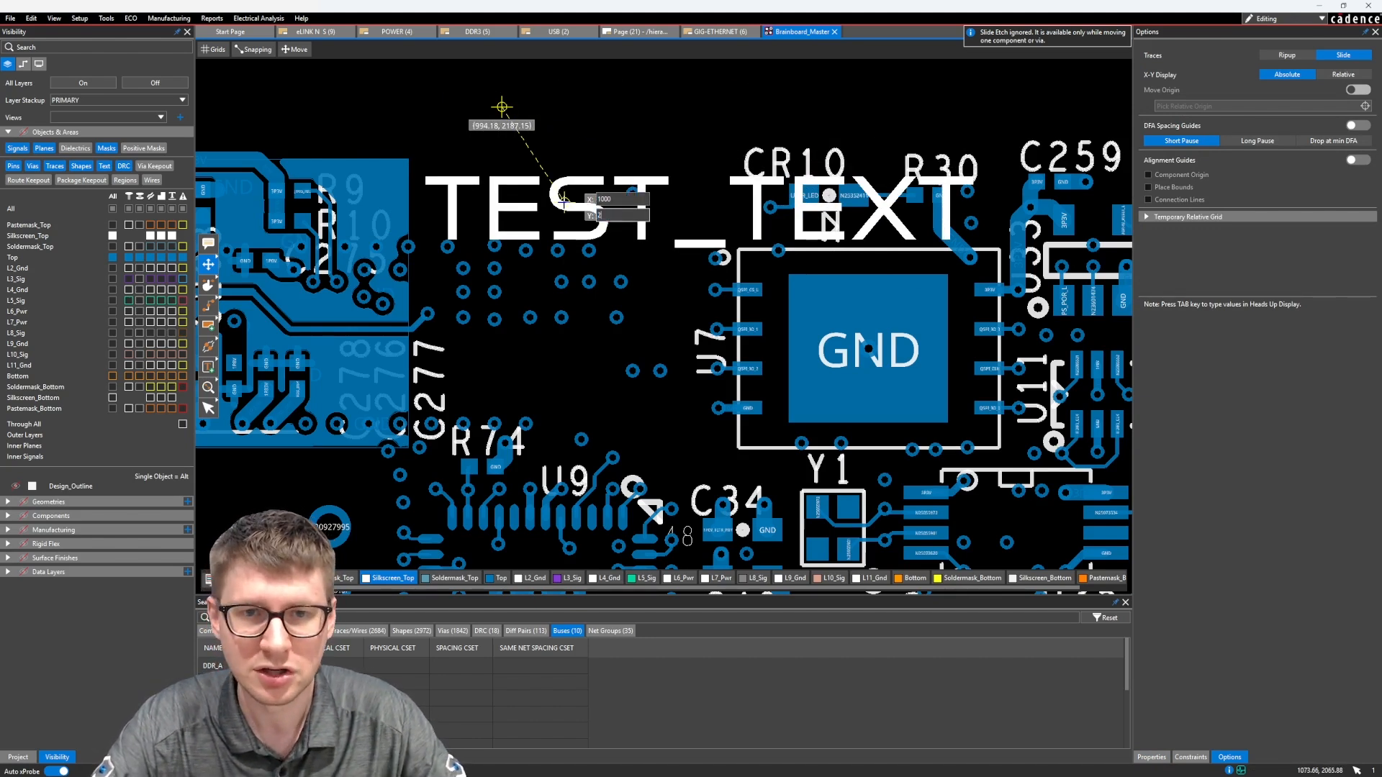
{"action": "type", "text": "2000"}
{"action": "key", "text": "Return"}
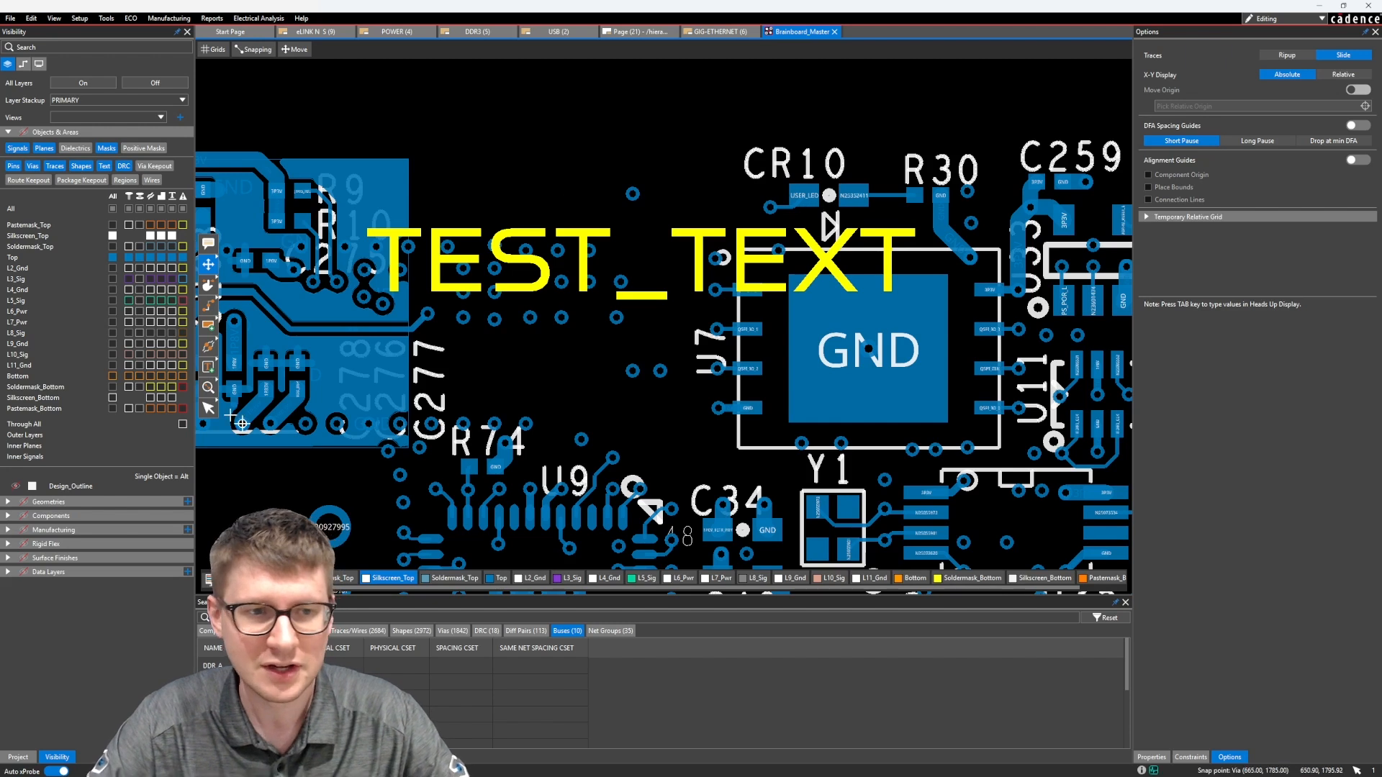
{"action": "left_click", "coordinate": [208, 408]}
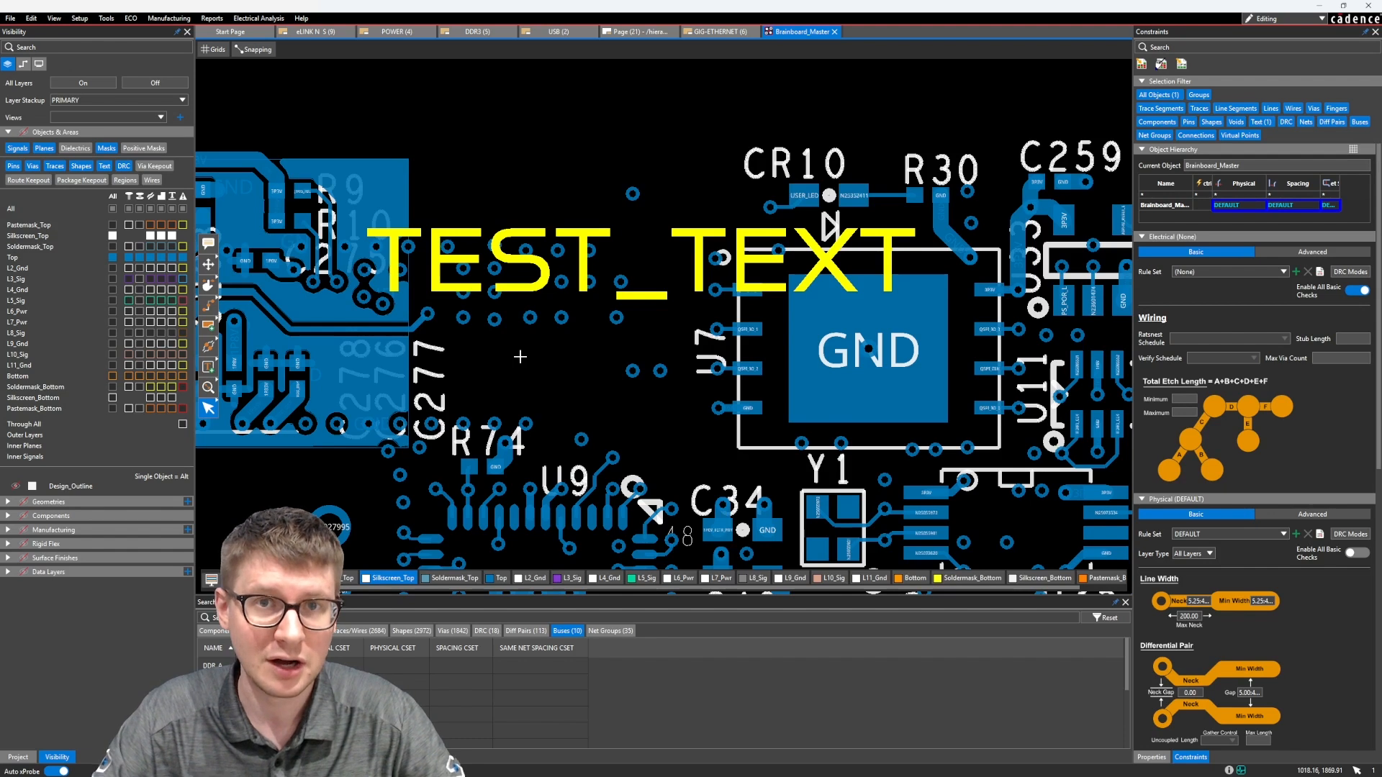
{"action": "left_click_drag", "start_coordinate": [592, 249], "coordinate": [573, 220]}
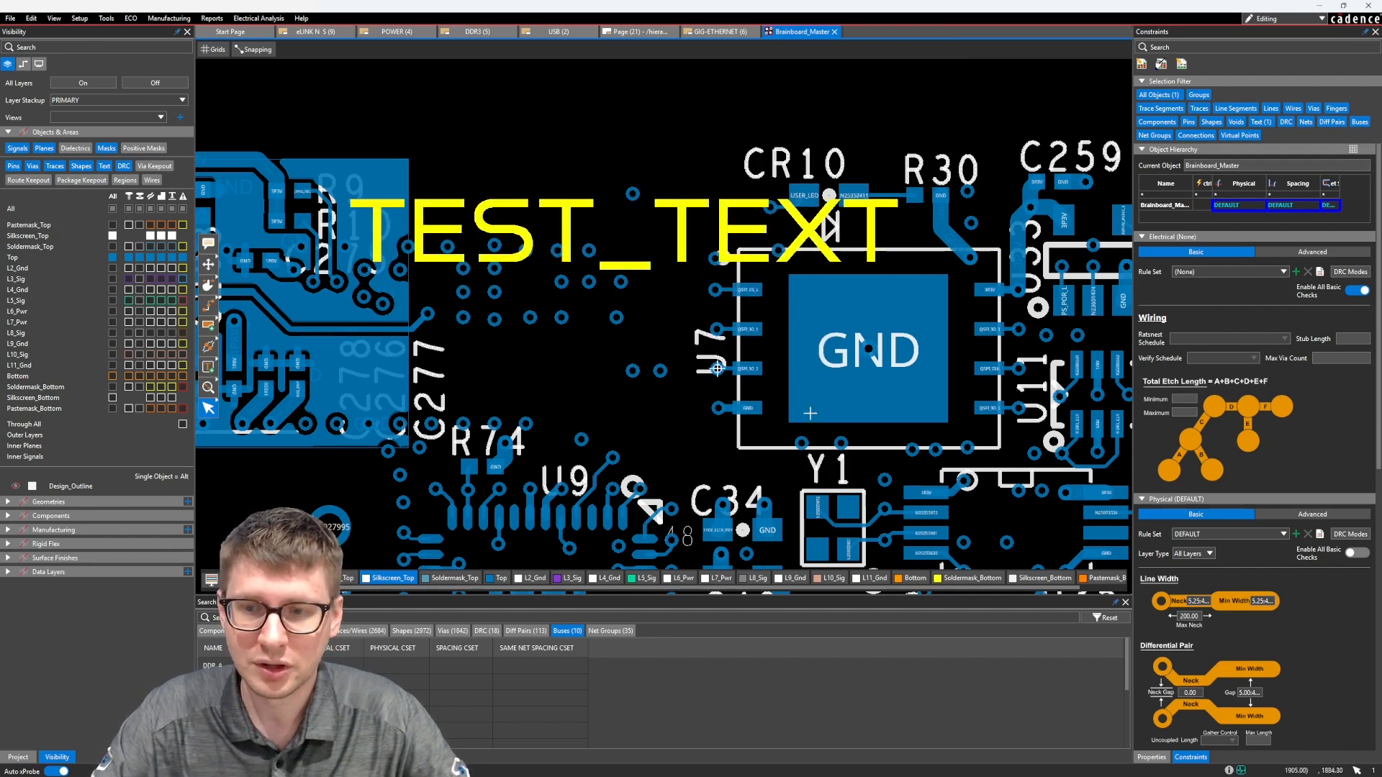
Restrict the selection filter to Traces and select the four L3_Sig and L5_Sig traces leaving the connector's right end above the GND pad
{"action": "left_click", "coordinate": [1152, 758]}
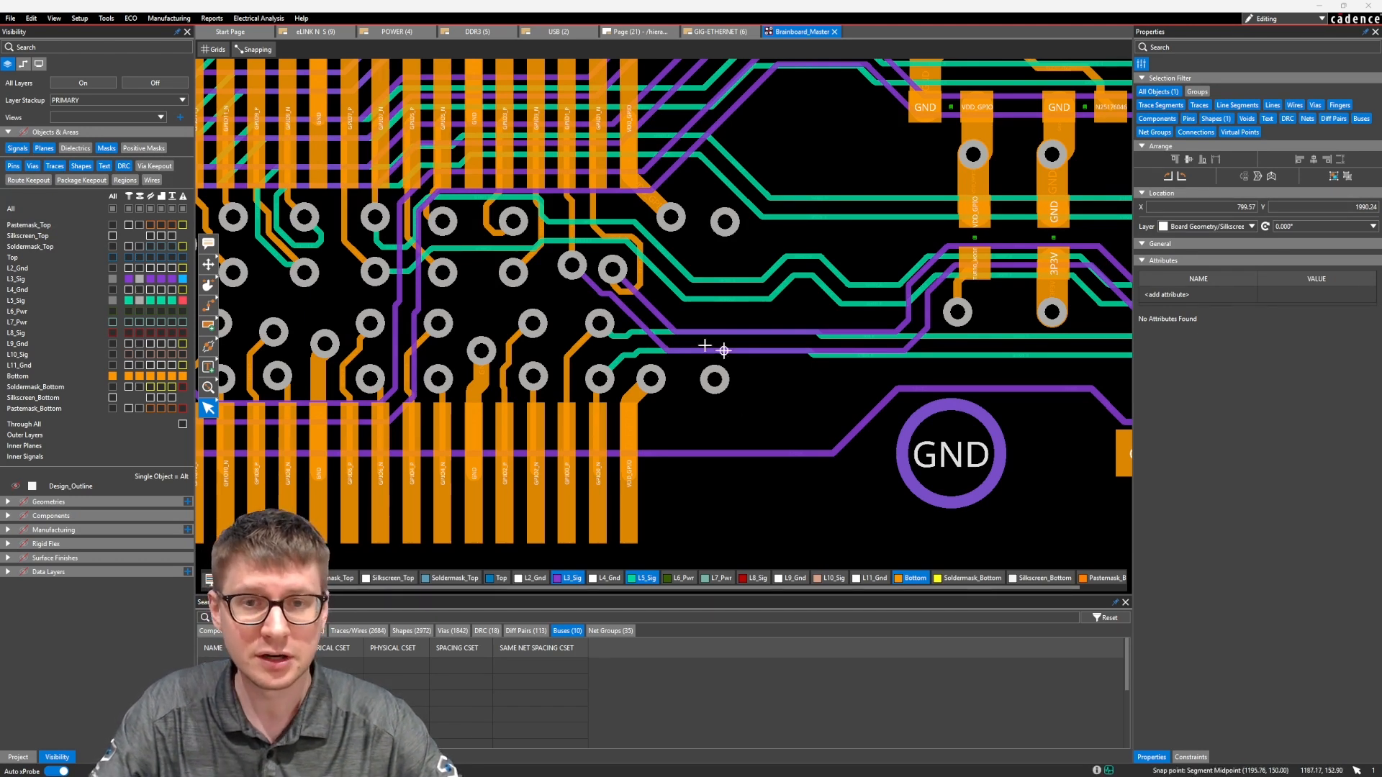
{"action": "left_click", "coordinate": [1161, 91]}
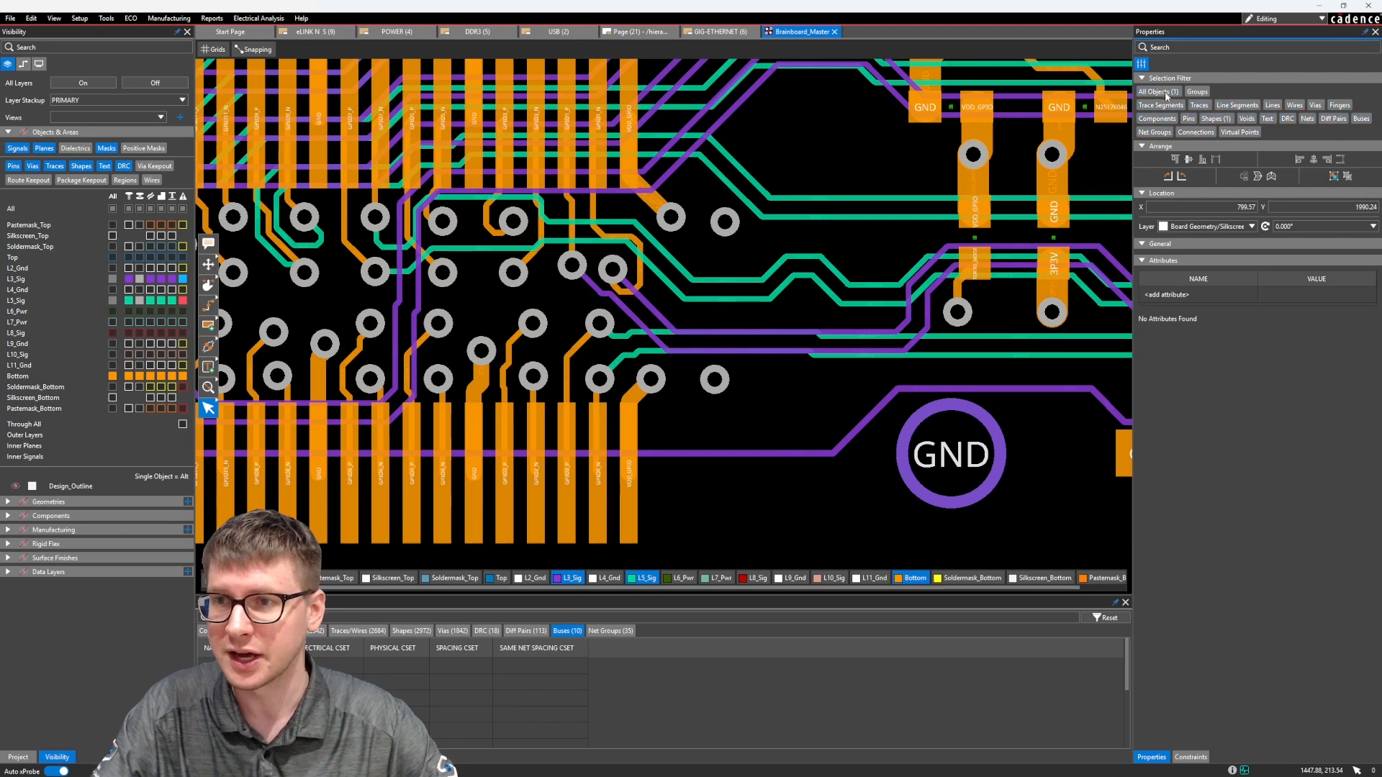
{"action": "left_click", "coordinate": [1196, 106]}
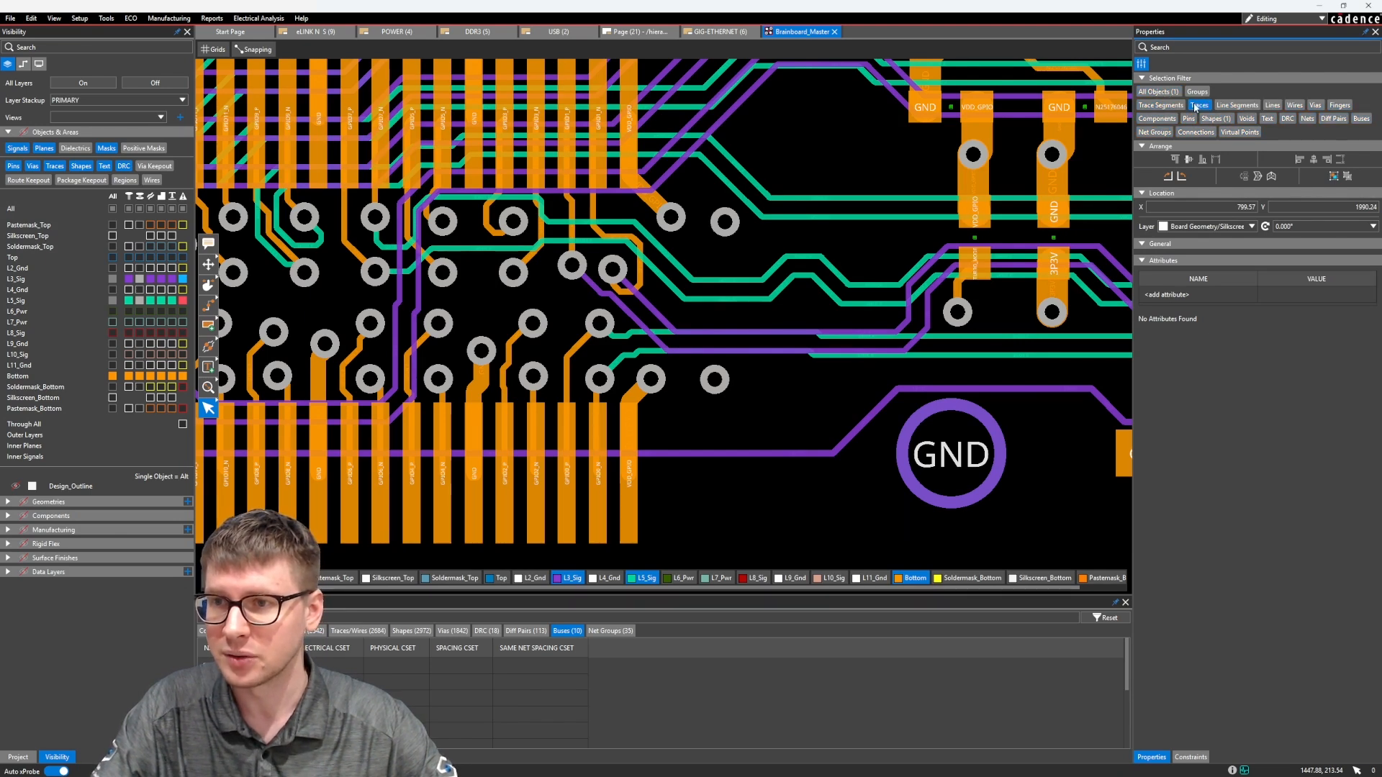
{"action": "left_click_drag", "start_coordinate": [729, 315], "coordinate": [677, 357]}
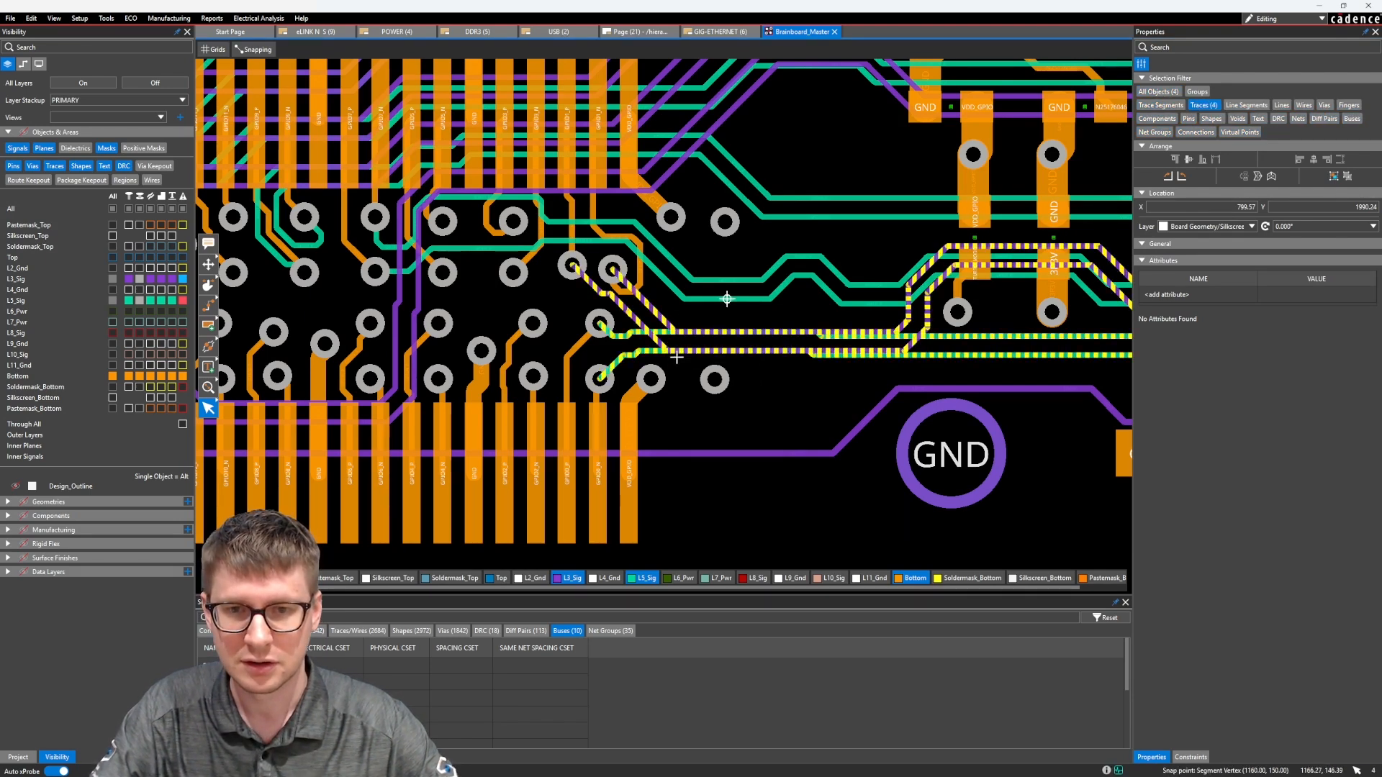
{"action": "scroll", "coordinate": [677, 357], "scroll_direction": "down", "scroll_amount": 6}
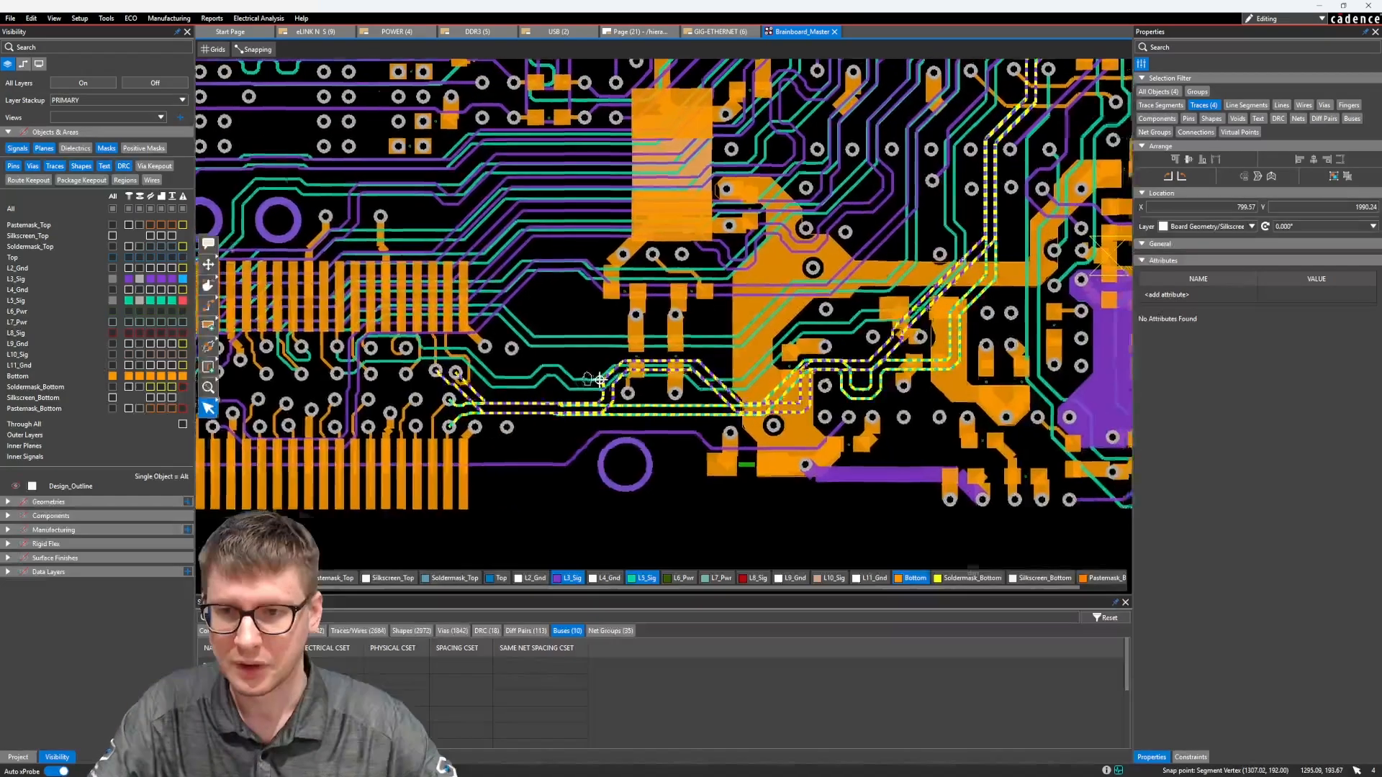
{"action": "scroll", "coordinate": [724, 331], "scroll_direction": "up", "scroll_amount": 5}
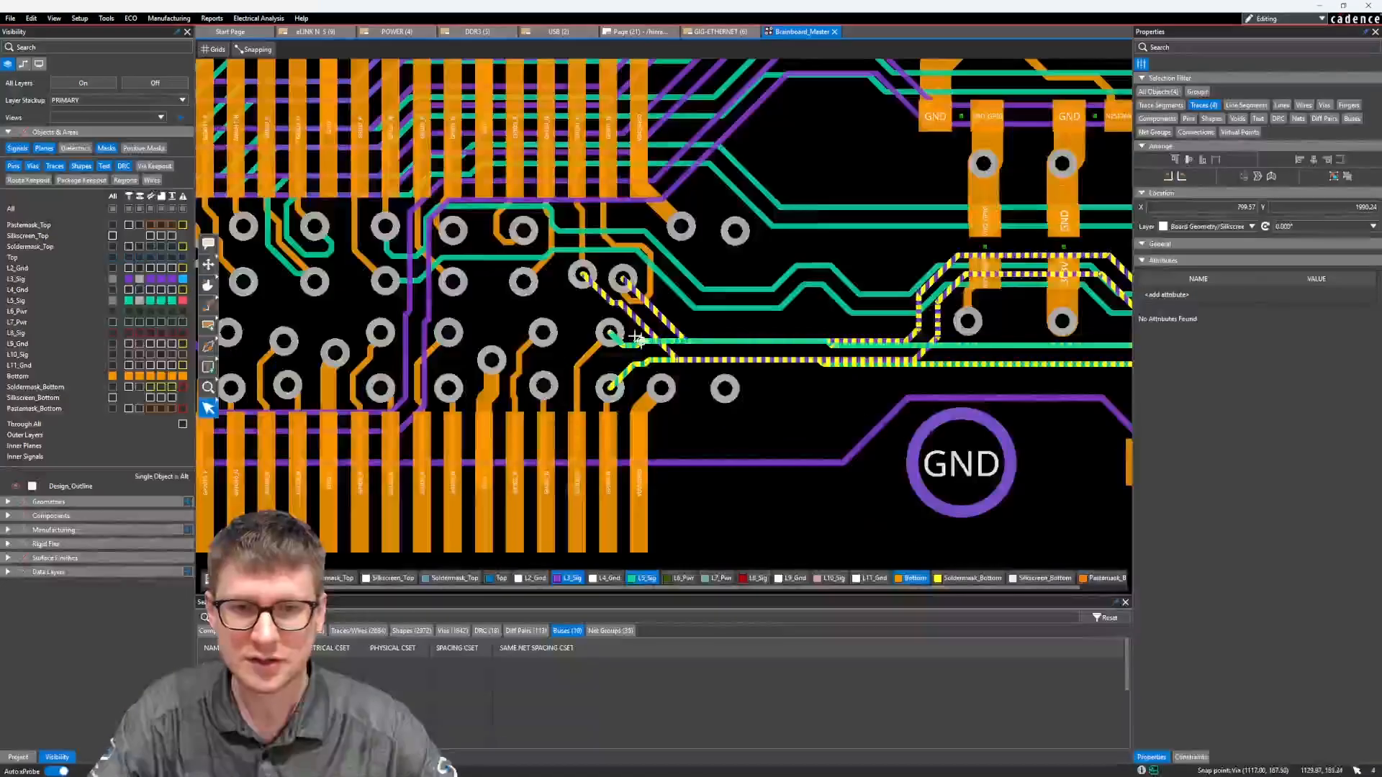
{"action": "middle_click_drag", "start_coordinate": [724, 331], "coordinate": [739, 322]}
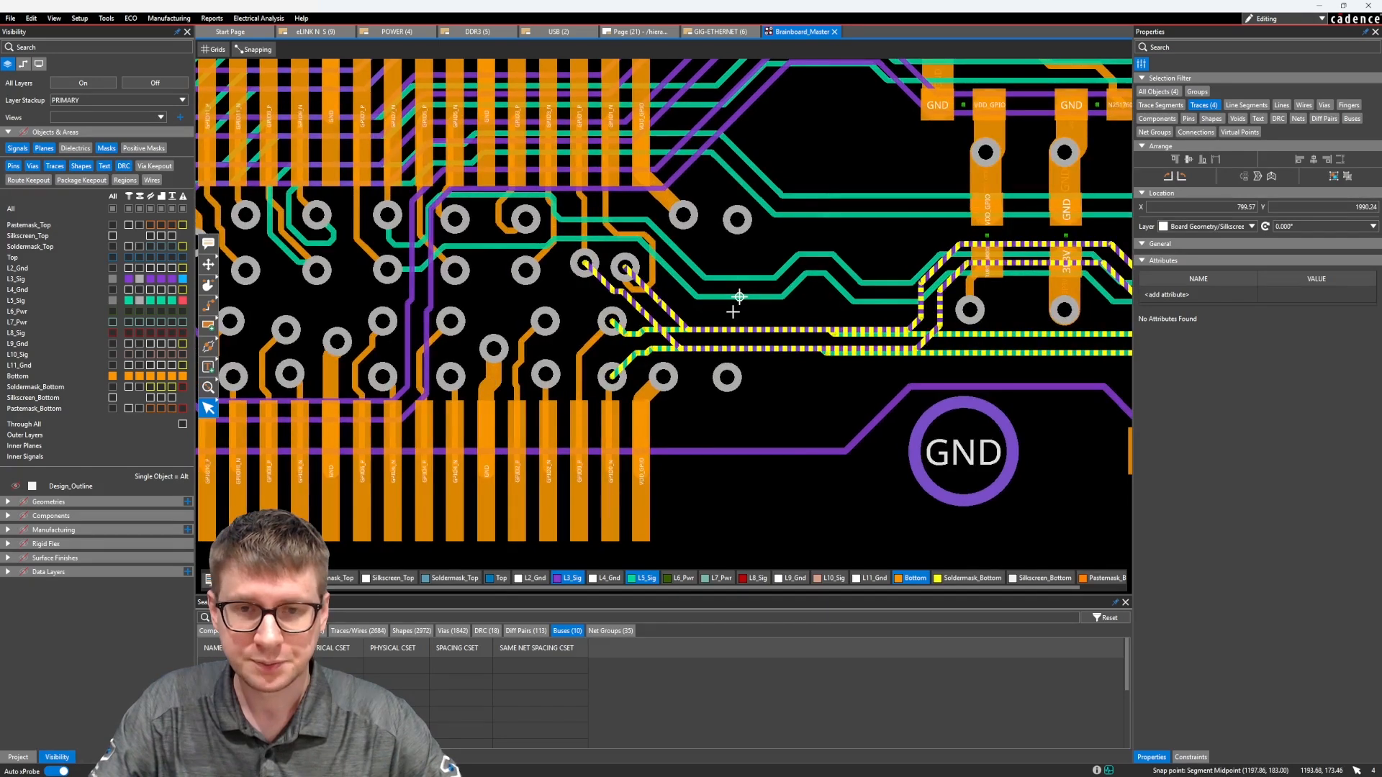
{"action": "scroll", "coordinate": [741, 313], "scroll_direction": "down", "scroll_amount": 2}
{"action": "scroll", "coordinate": [714, 304], "scroll_direction": "up", "scroll_amount": 3}
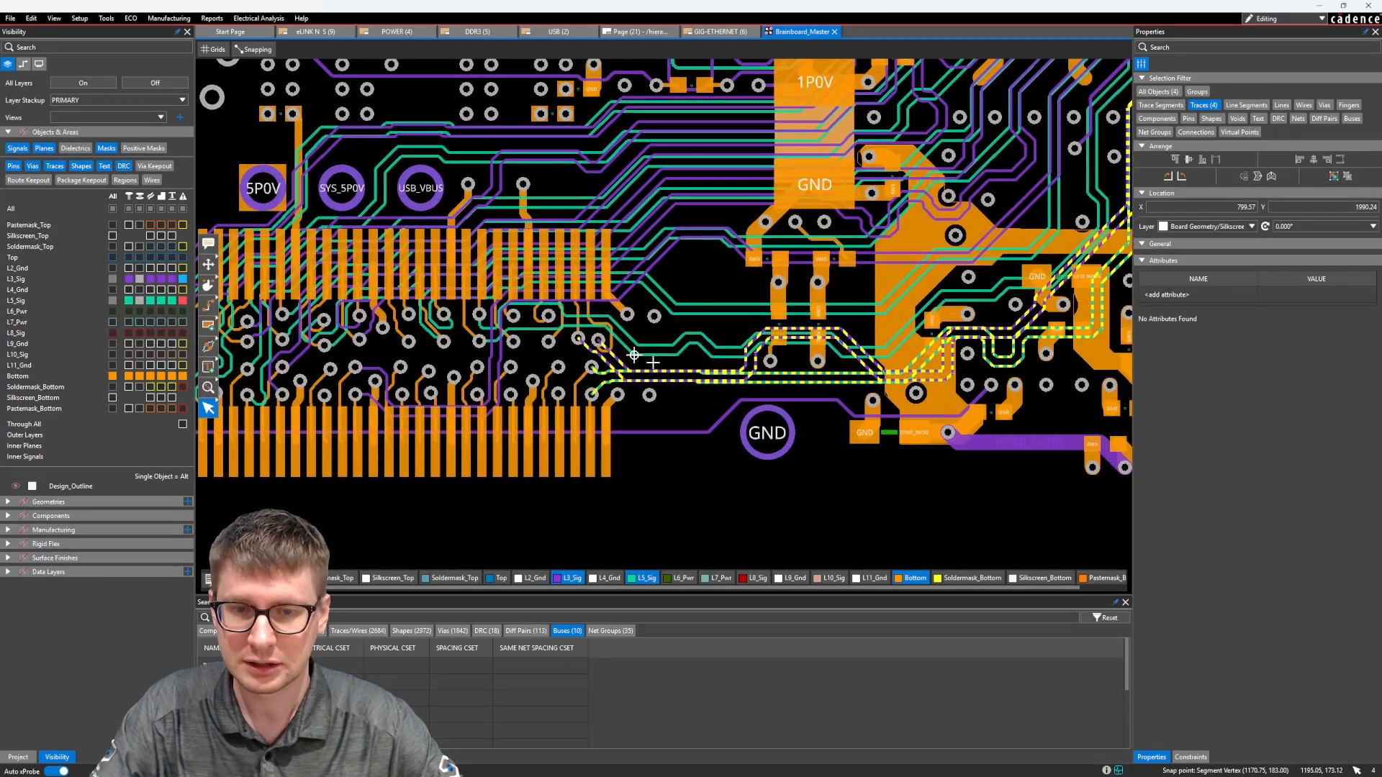
{"action": "scroll", "coordinate": [653, 364], "scroll_direction": "up", "scroll_amount": 3}
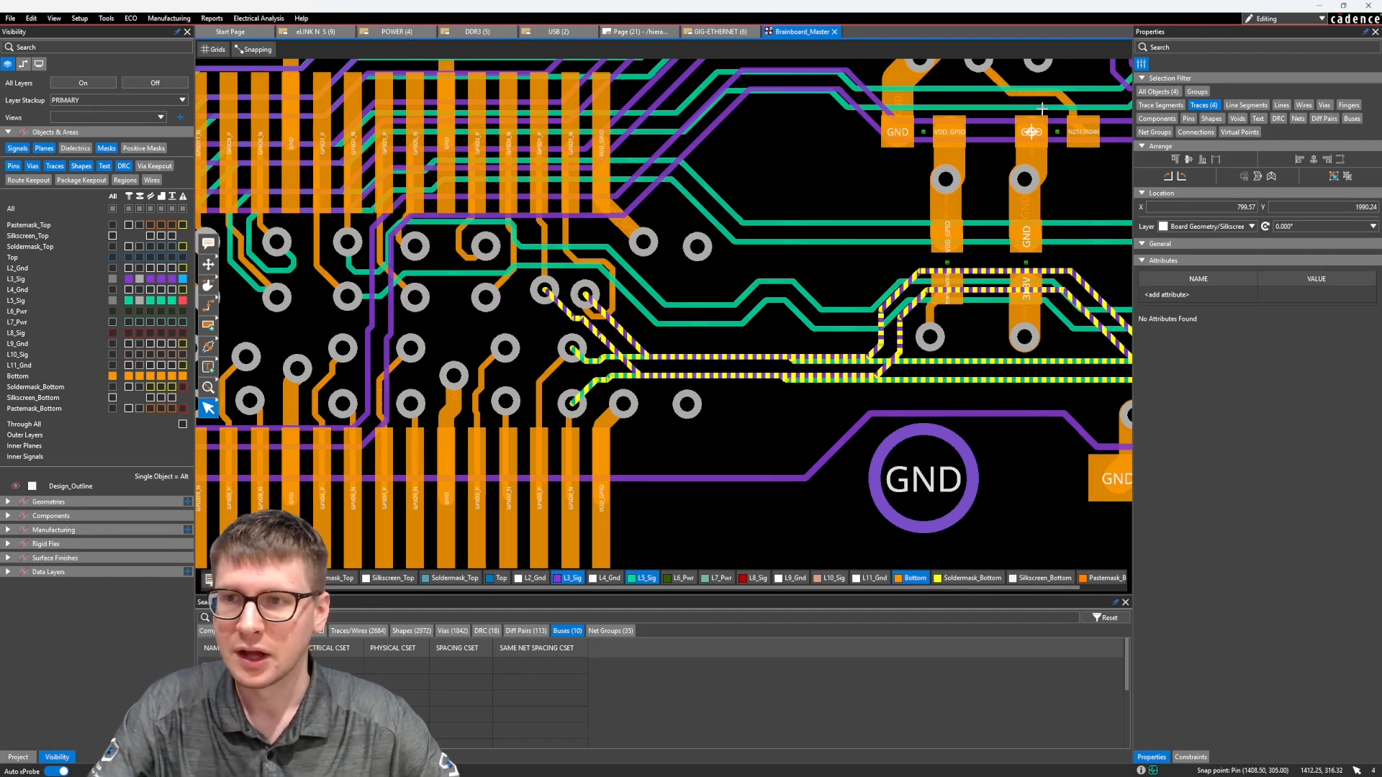
Allow all object types in the selection filter and copy the selected traces with Copy Layout, using the lower connector row's rightmost pin as origin
{"action": "left_click", "coordinate": [1150, 93]}
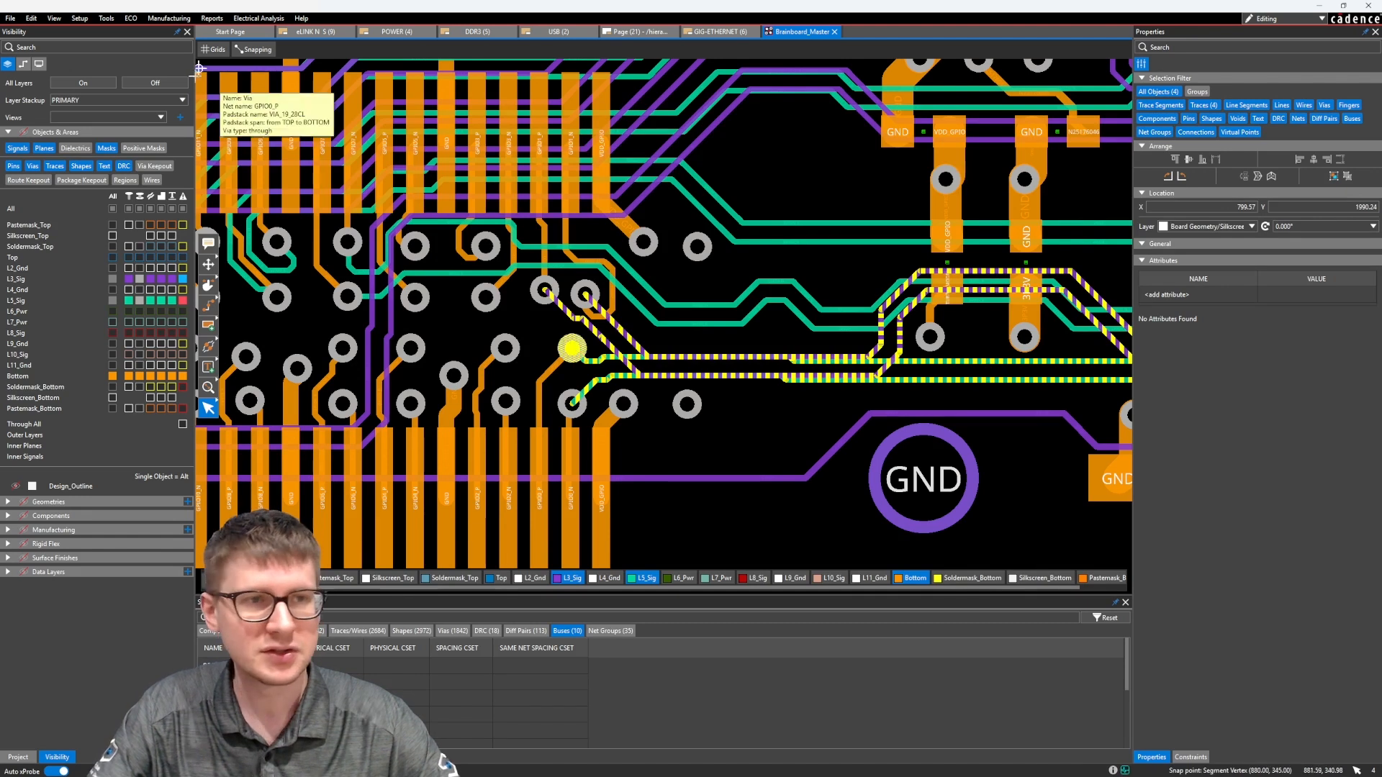
{"action": "left_click", "coordinate": [31, 18]}
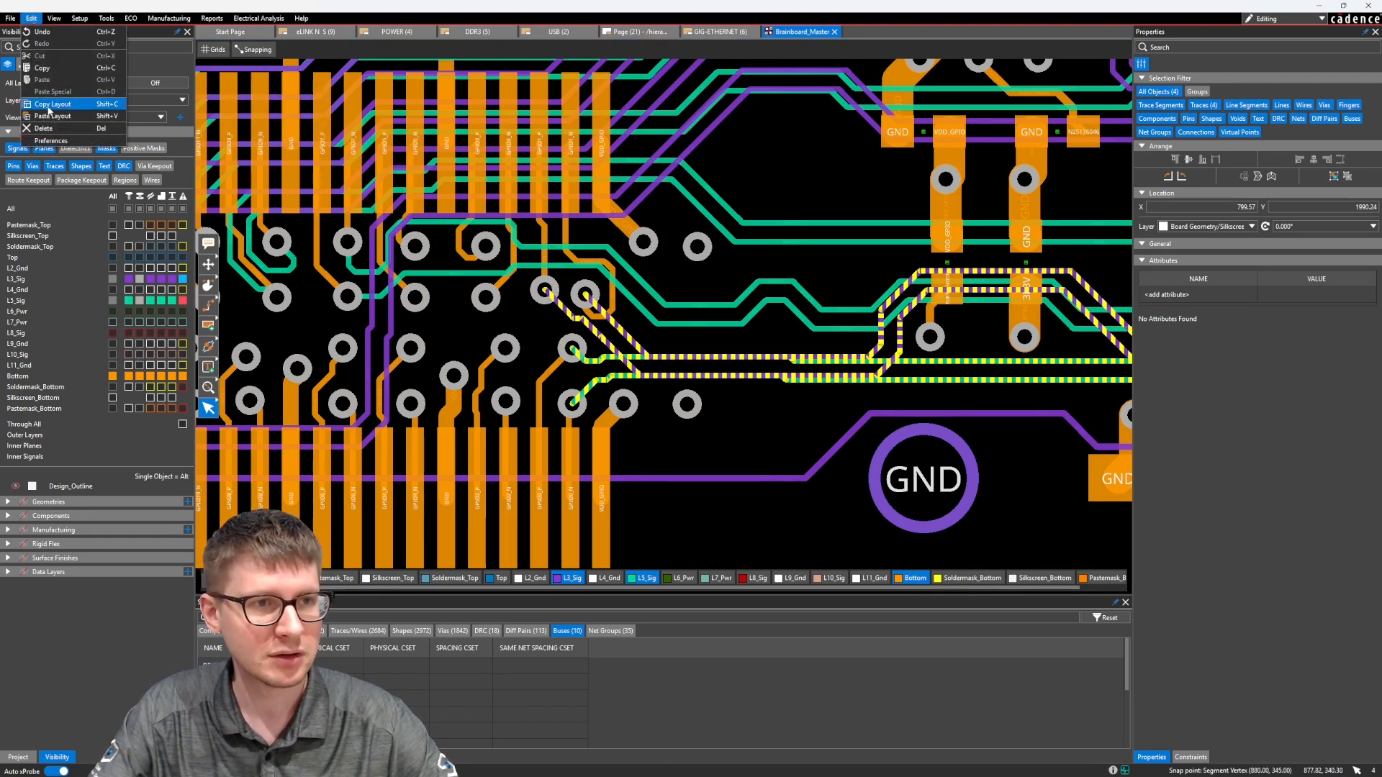
{"action": "left_click", "coordinate": [49, 104]}
{"action": "left_click", "coordinate": [31, 18]}
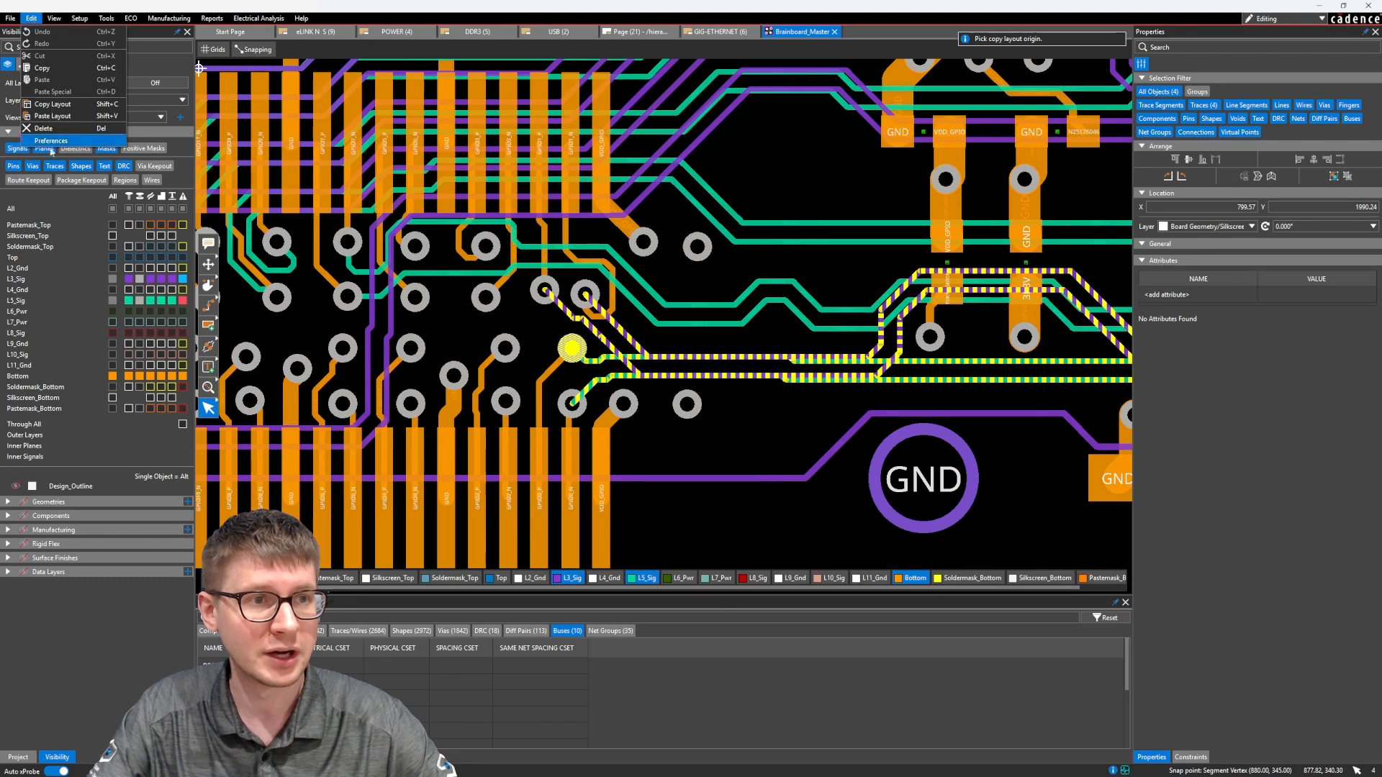
{"action": "middle_click_drag", "start_coordinate": [603, 277], "coordinate": [610, 279]}
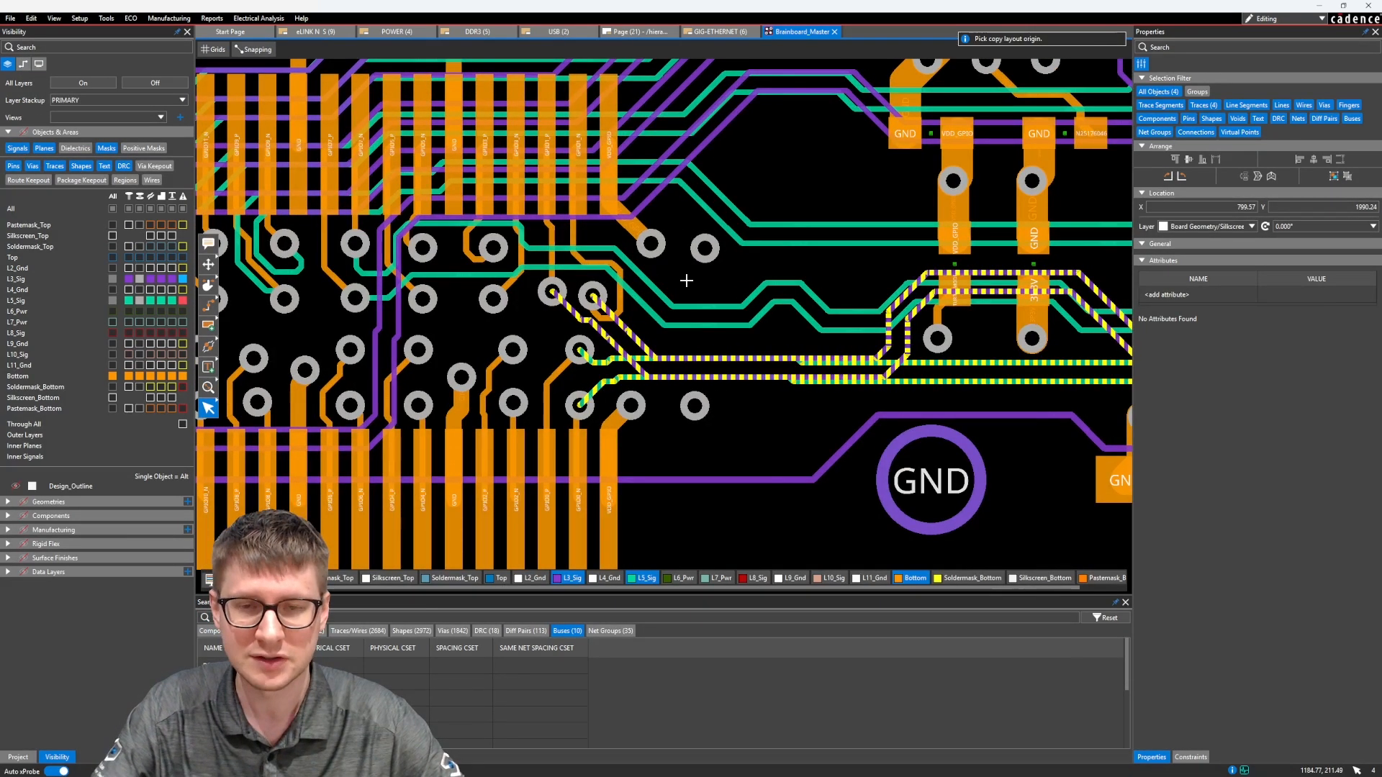
{"action": "left_click", "coordinate": [31, 19]}
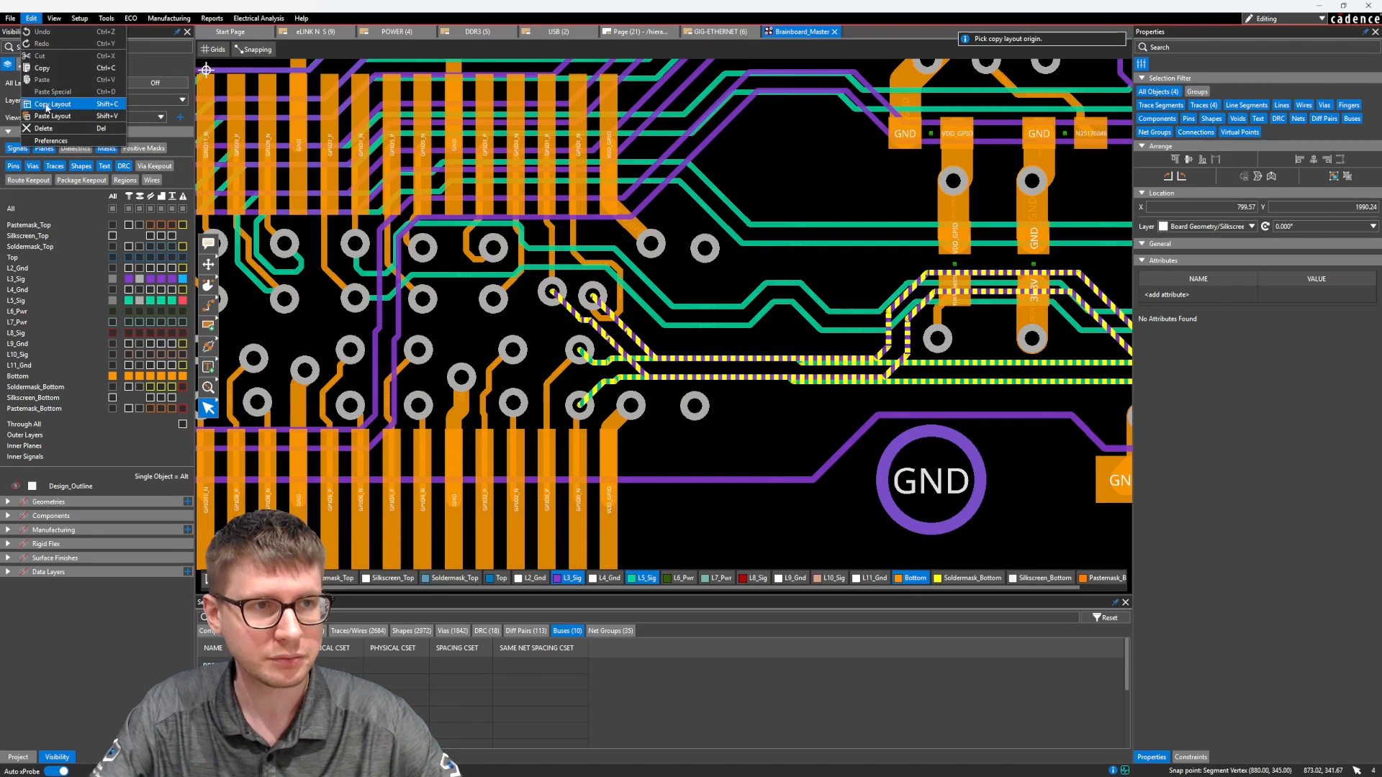
{"action": "left_click", "coordinate": [46, 105]}
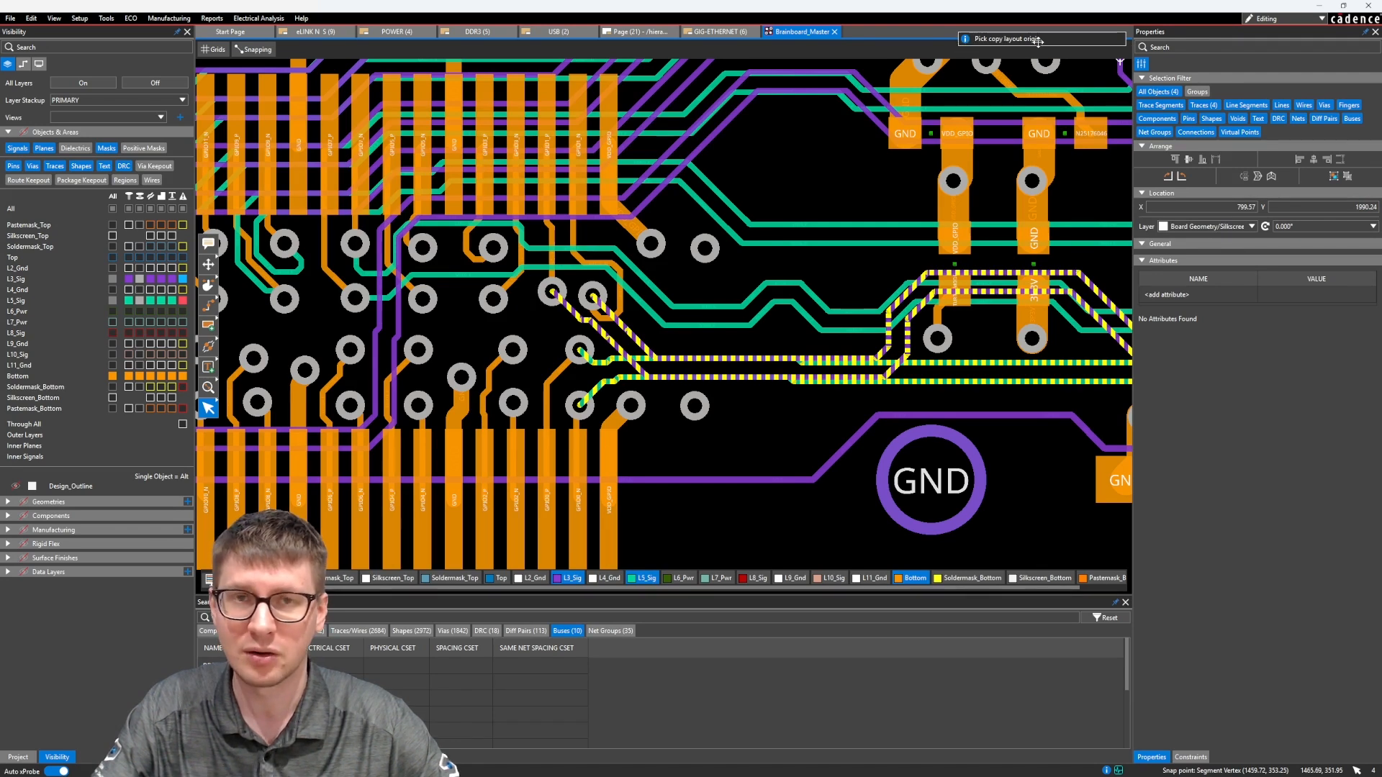
{"action": "middle_click_drag", "start_coordinate": [691, 469], "coordinate": [711, 408]}
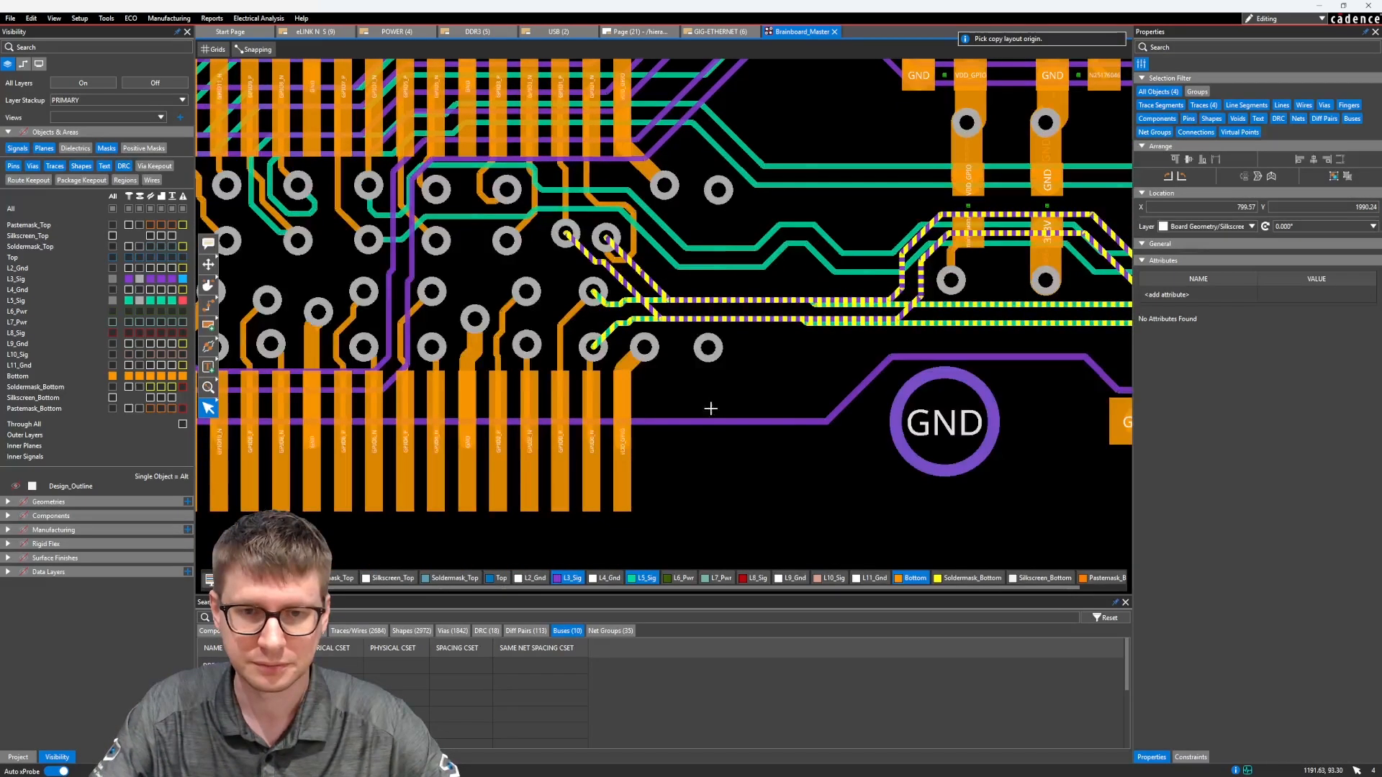
{"action": "left_click", "coordinate": [622, 442]}
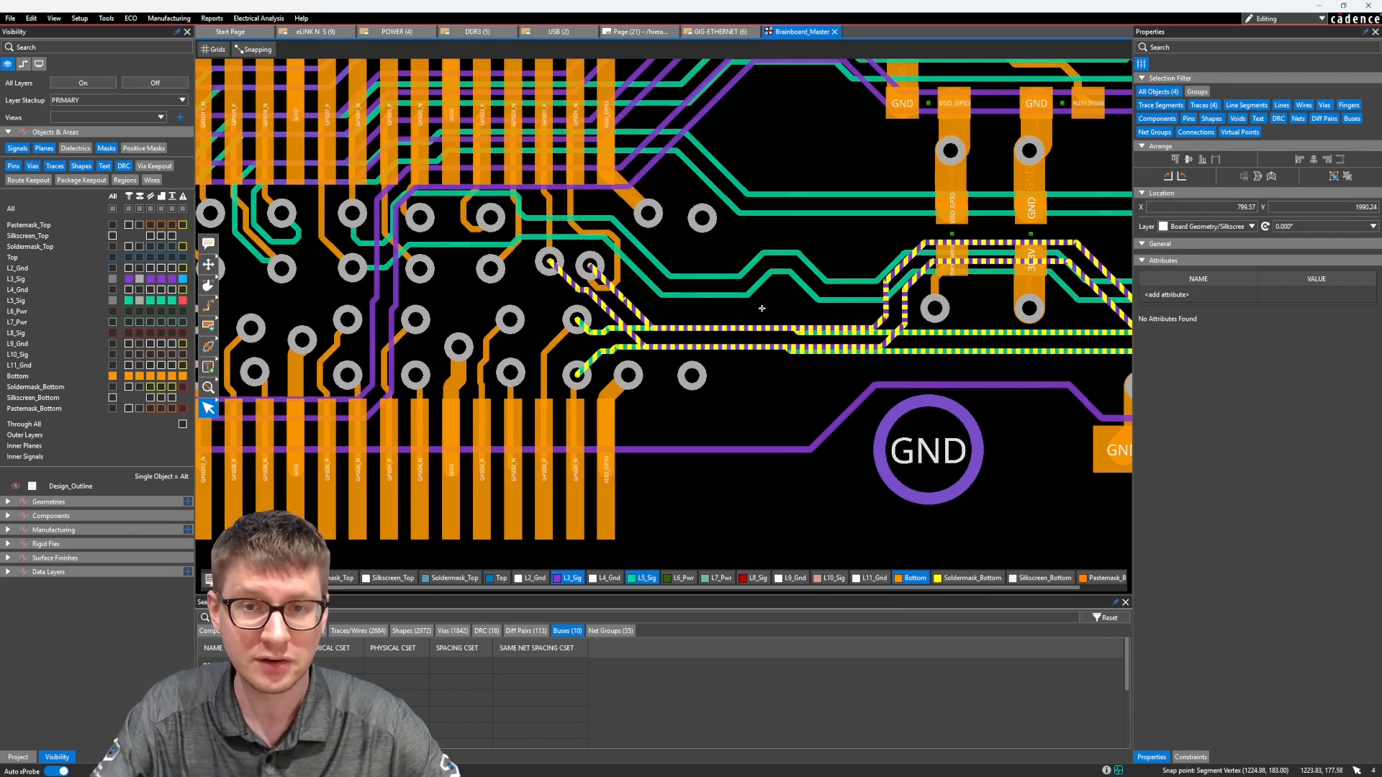
Clear the trace selection and close the Brainboard_Master layout, saving its changes
{"action": "left_click", "coordinate": [772, 308]}
{"action": "middle_click_drag", "start_coordinate": [754, 341], "coordinate": [651, 197]}
{"action": "scroll", "coordinate": [656, 202], "scroll_direction": "down", "scroll_amount": 5}
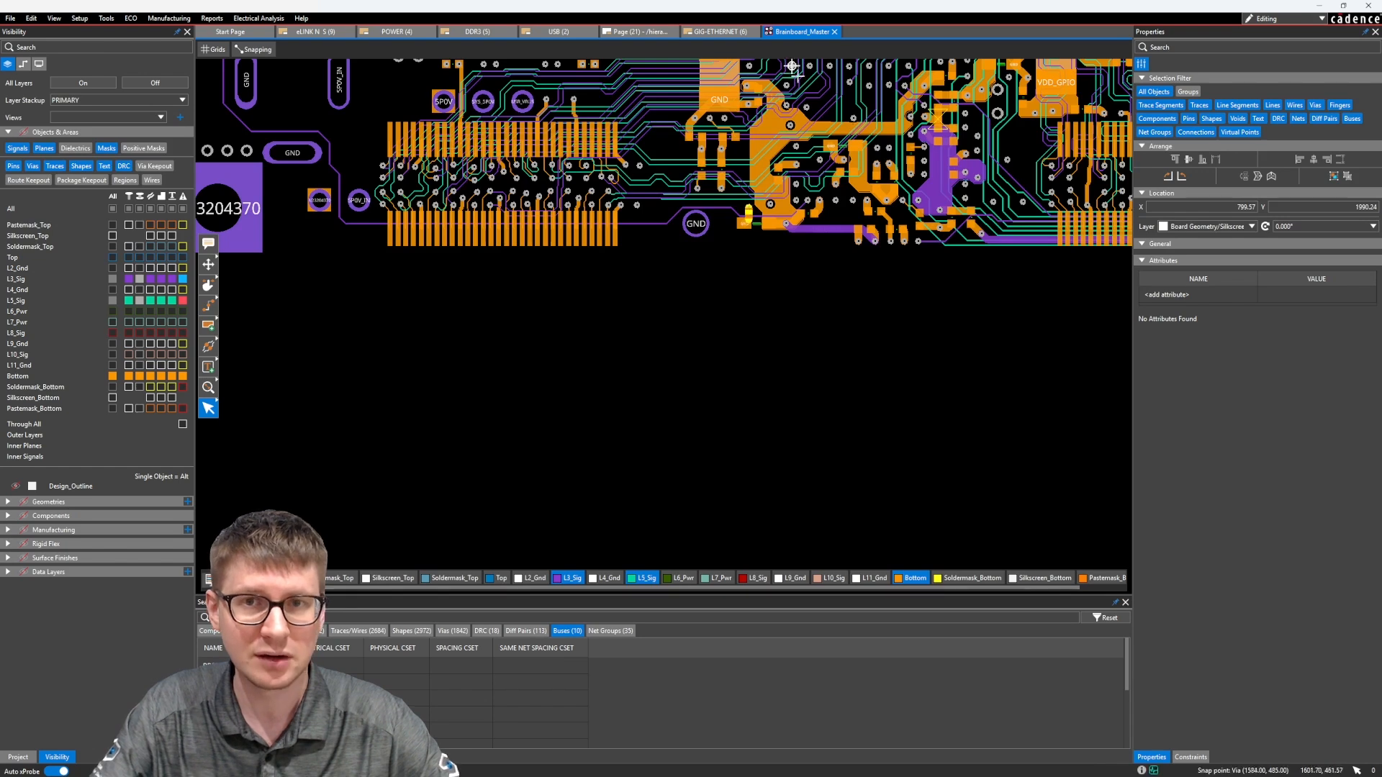
{"action": "left_click", "coordinate": [835, 33]}
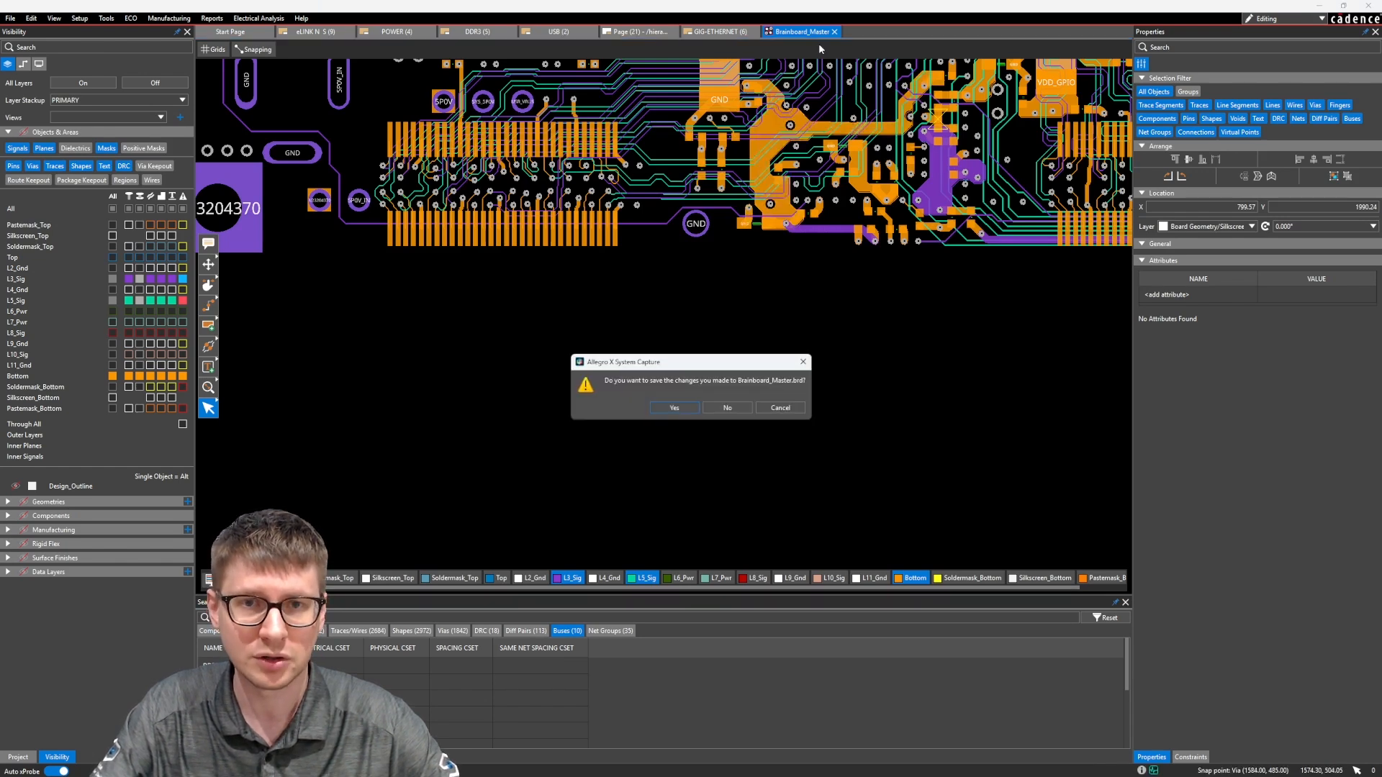
{"action": "left_click", "coordinate": [692, 405]}
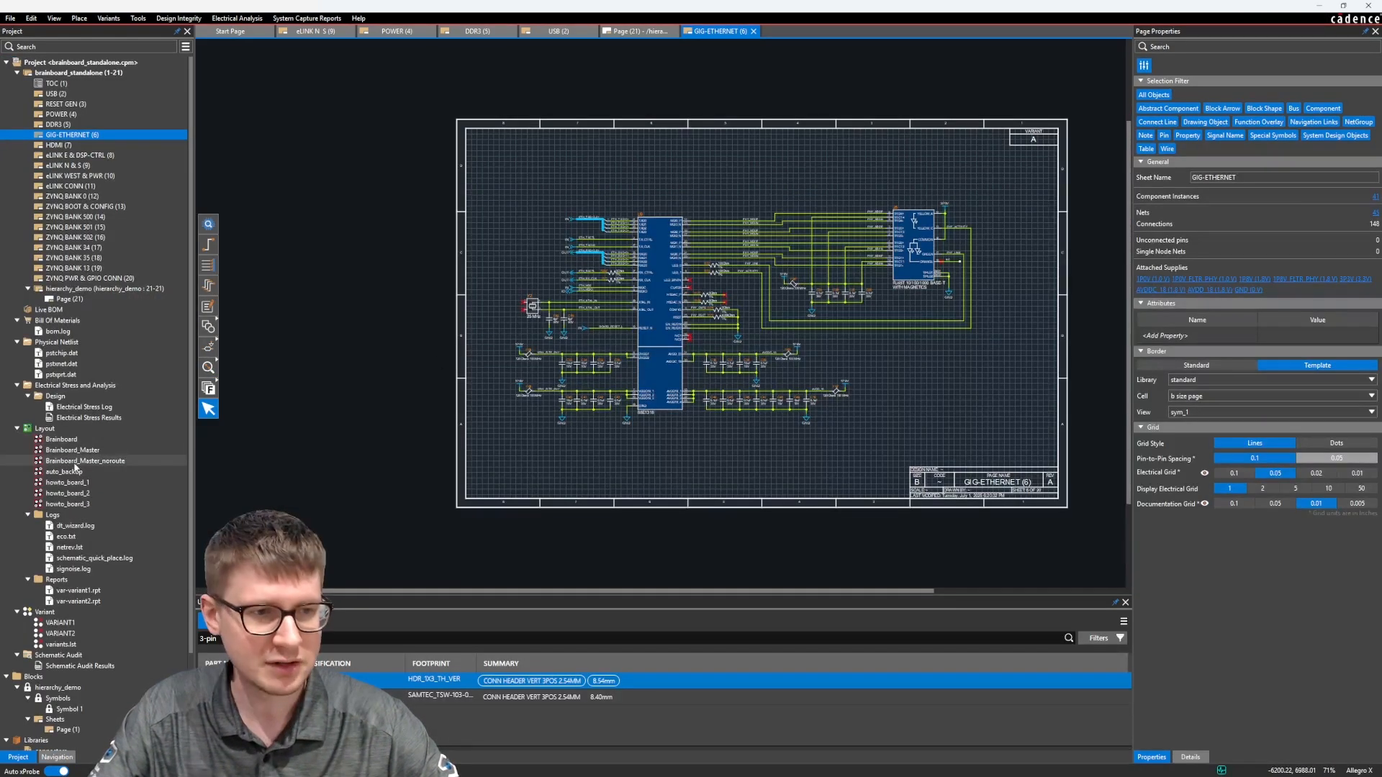
Open the Brainboard_Master_noroute layout from the project and bring the area around connector J11 into view
{"action": "right_click", "coordinate": [69, 451]}
{"action": "left_click", "coordinate": [101, 455]}
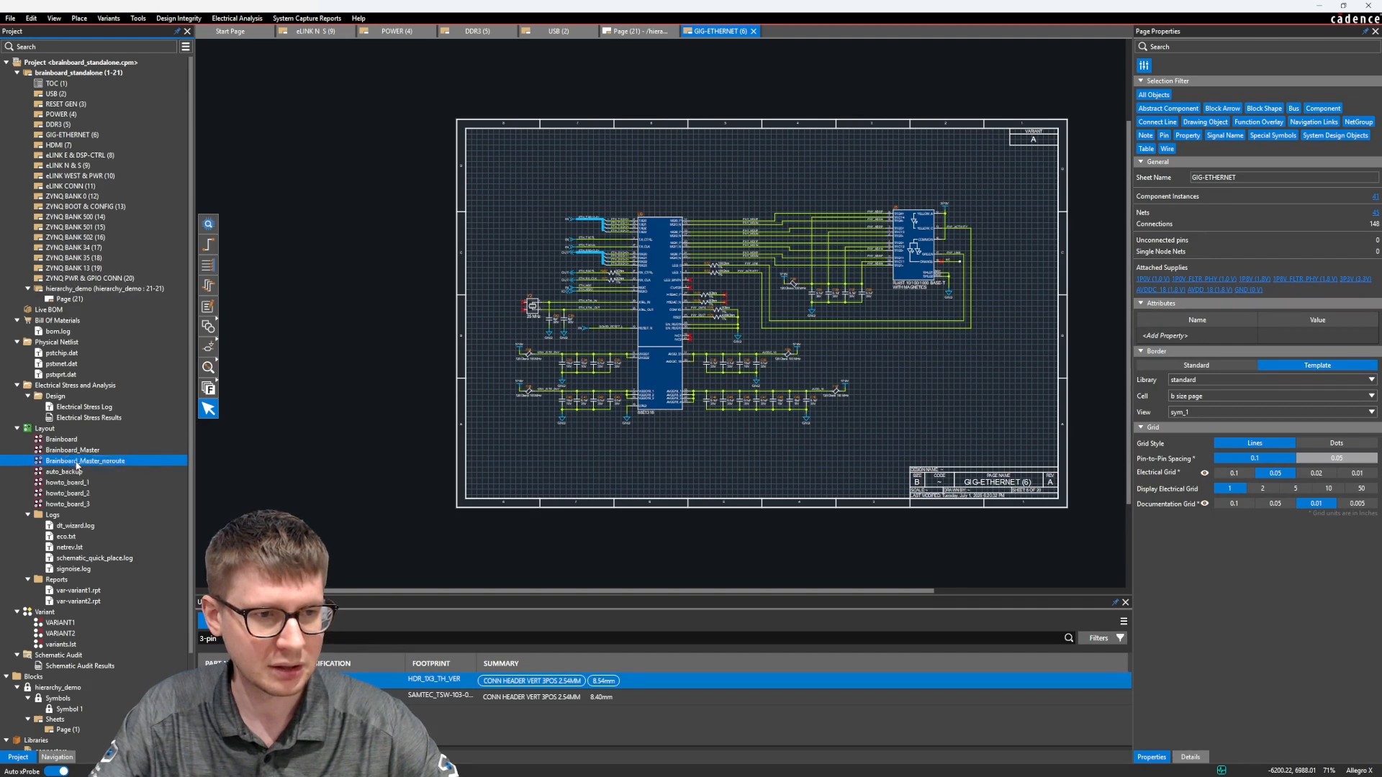
{"action": "left_click", "coordinate": [731, 421]}
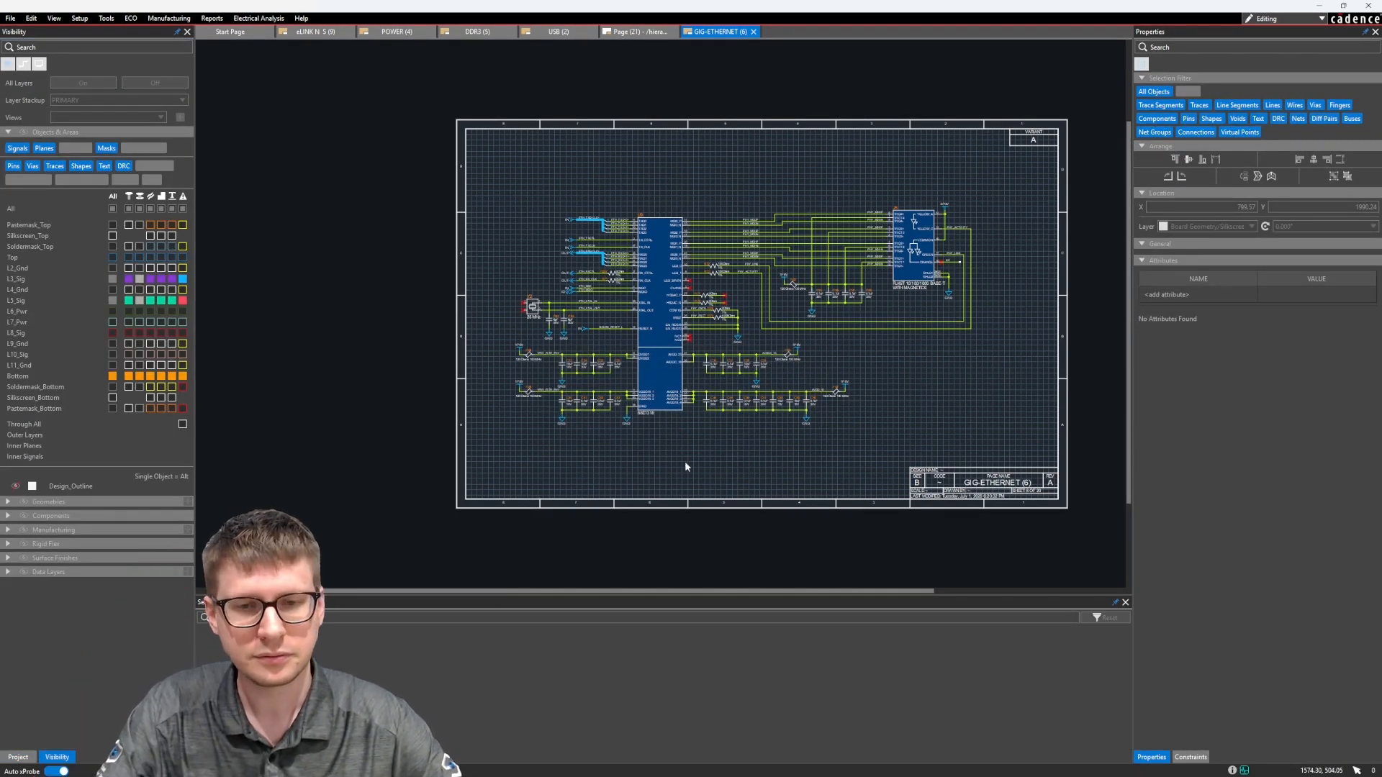
{"action": "scroll", "coordinate": [691, 458], "scroll_direction": "down", "scroll_amount": 6}
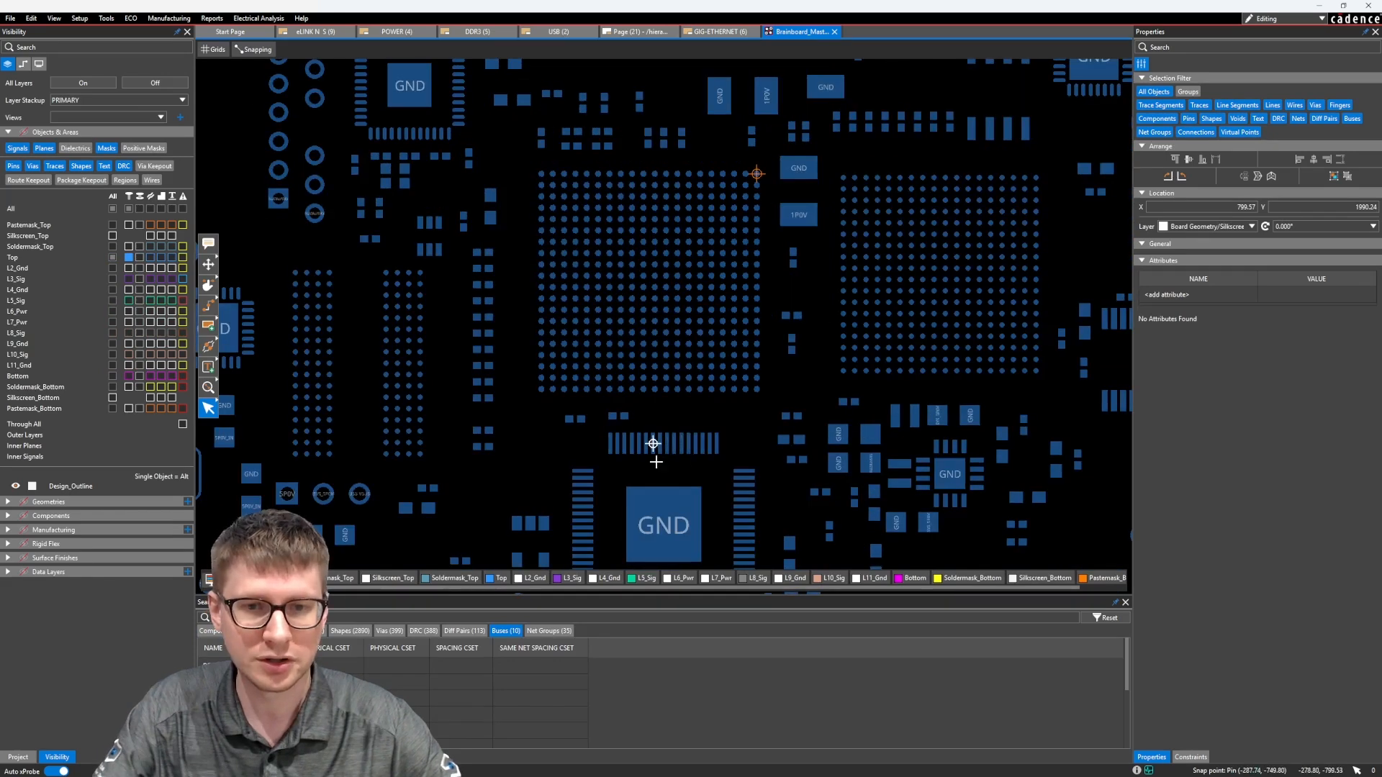
{"action": "scroll", "coordinate": [632, 366], "scroll_direction": "up", "scroll_amount": 3}
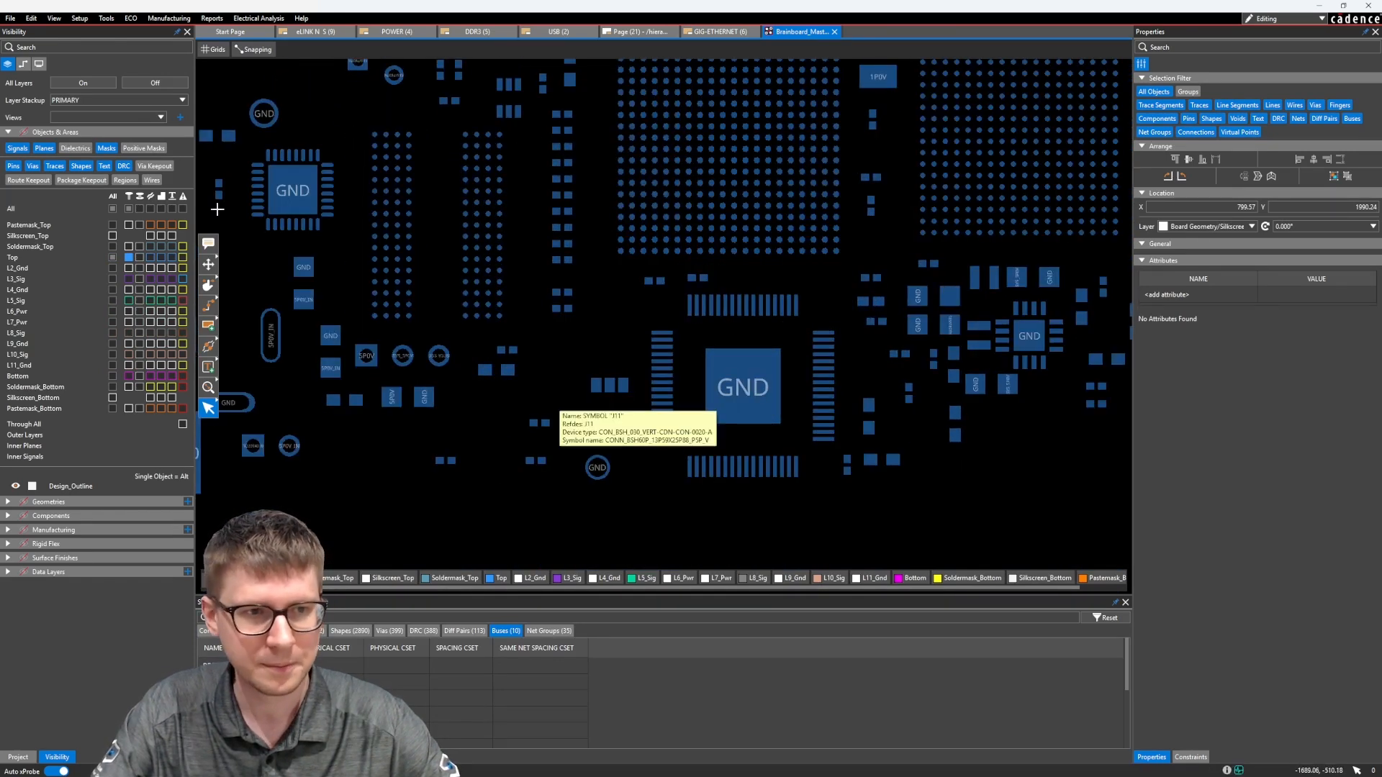
Turn off all layers and apply the bot_assembly film view
{"action": "left_click", "coordinate": [129, 84]}
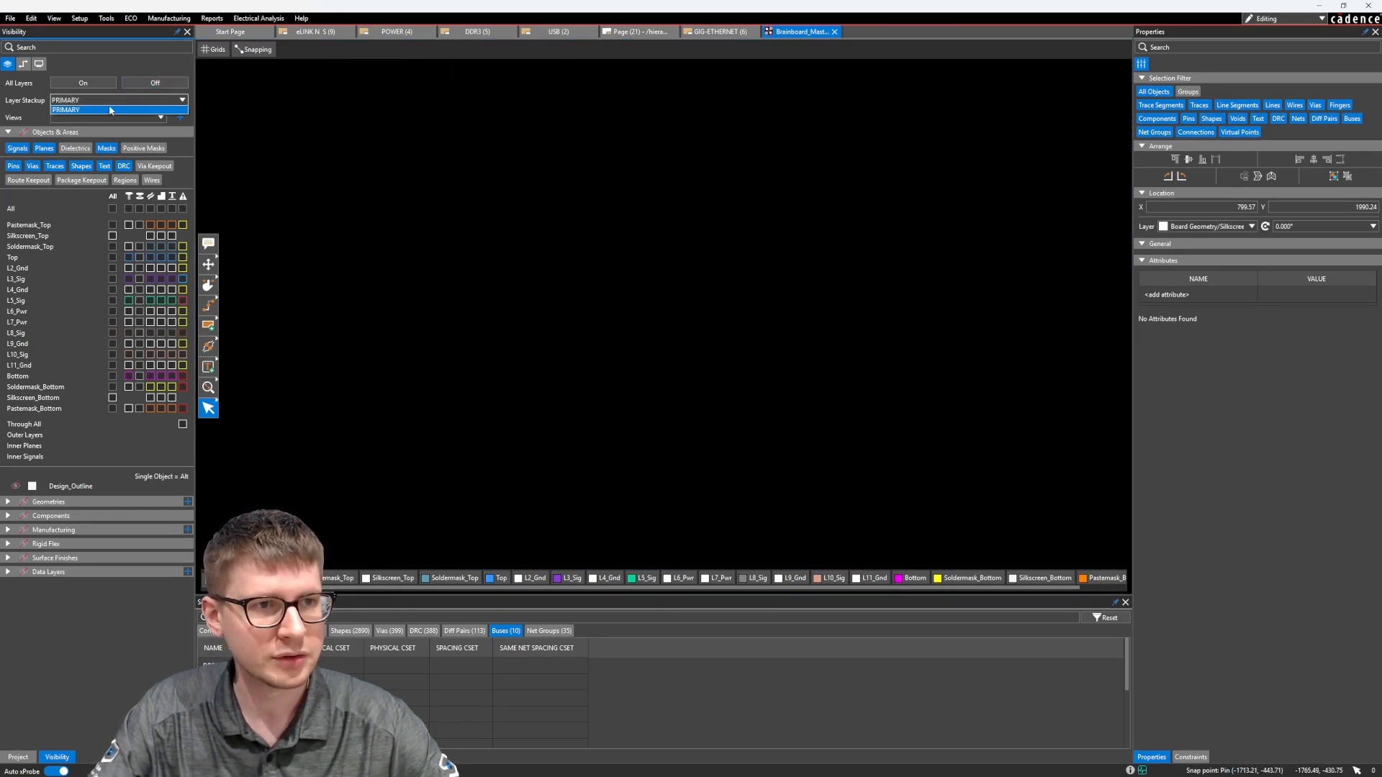
{"action": "left_click", "coordinate": [105, 115]}
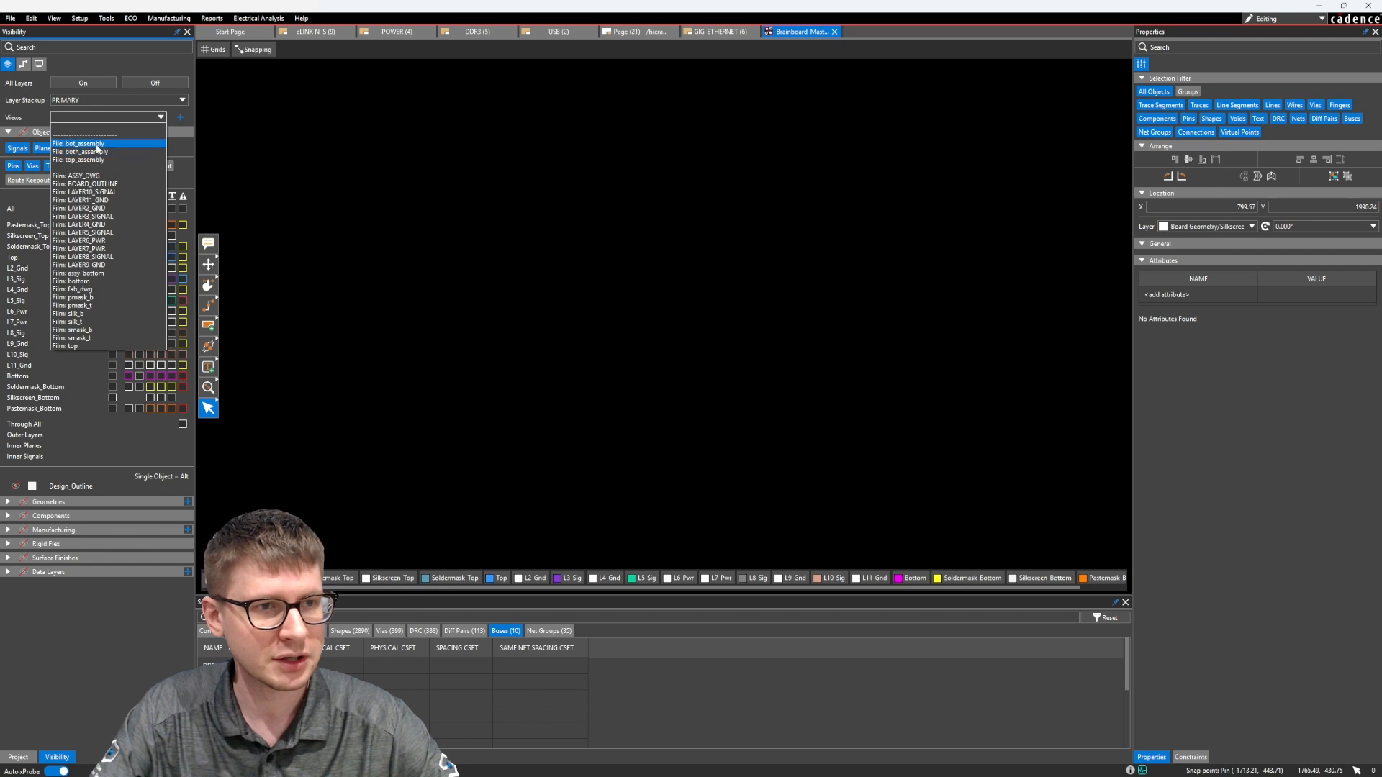
{"action": "left_click", "coordinate": [99, 144]}
{"action": "left_click", "coordinate": [85, 118]}
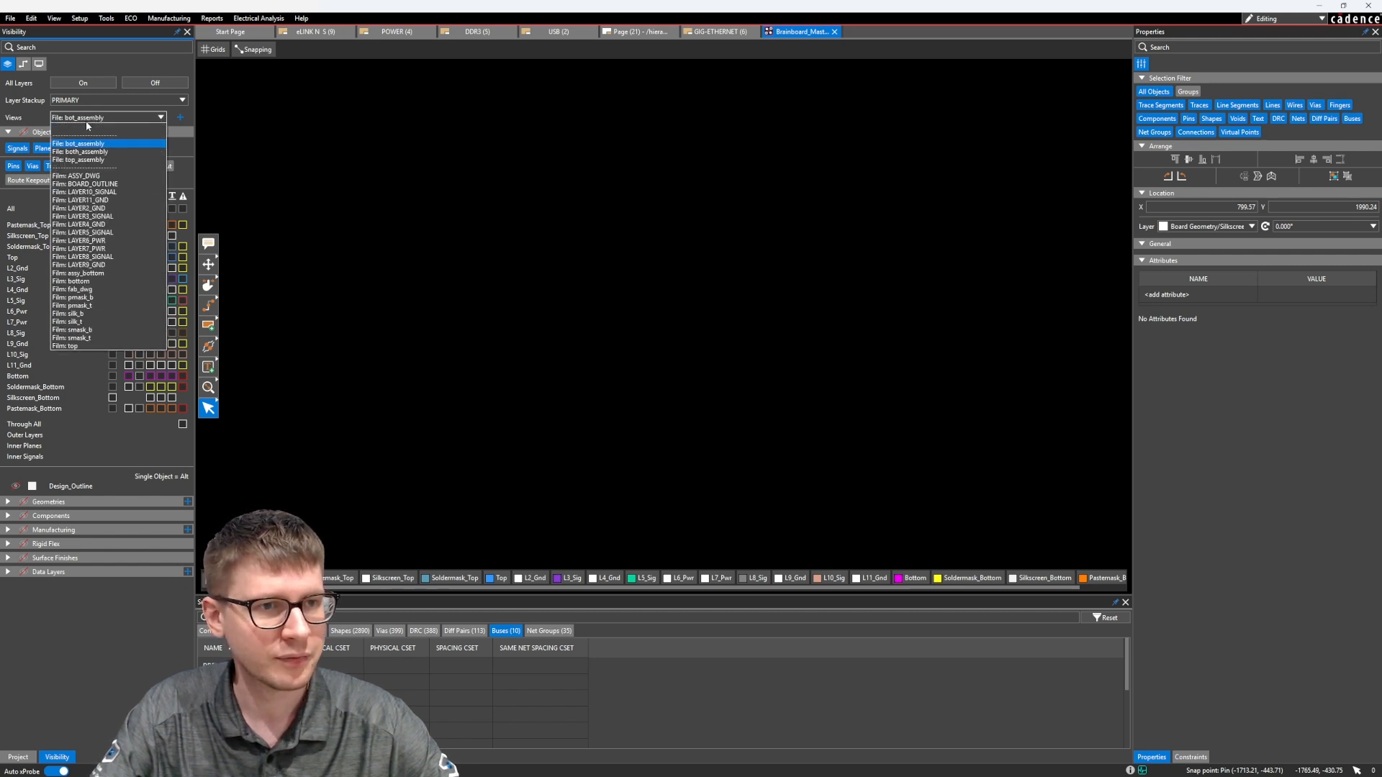
{"action": "left_click", "coordinate": [85, 119]}
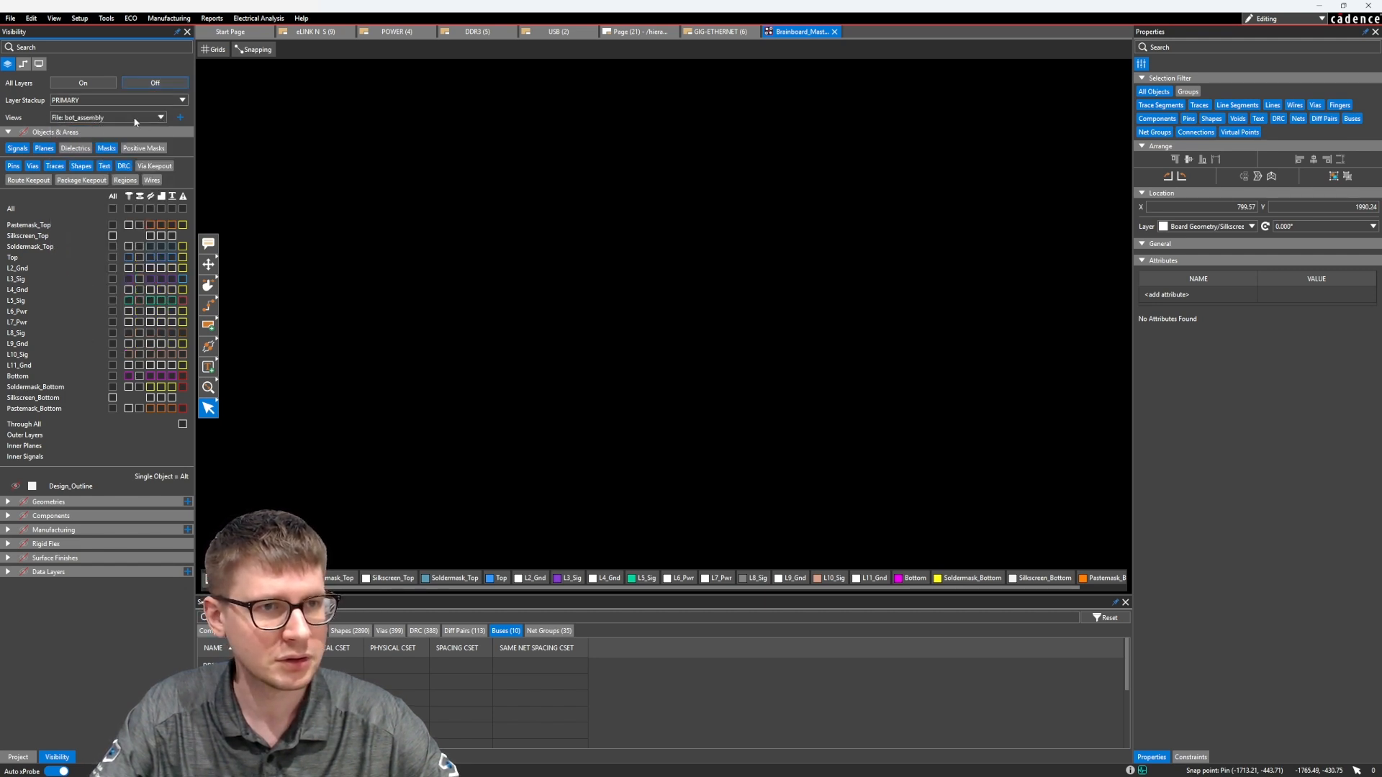
Show the bottom-side component layers and hide the bottom Place_Bound shapes
{"action": "left_click", "coordinate": [8, 502]}
{"action": "left_click", "coordinate": [9, 502]}
{"action": "left_click", "coordinate": [6, 516]}
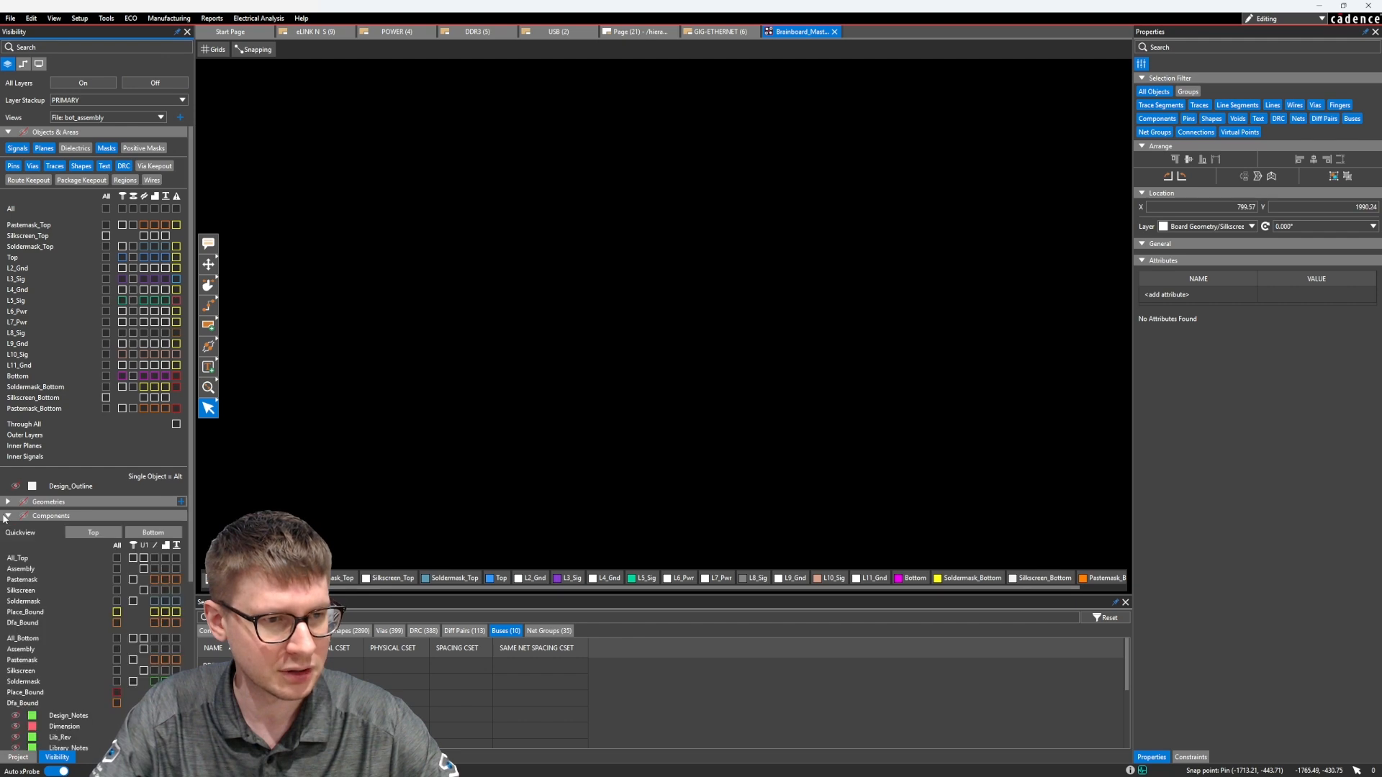
{"action": "left_click", "coordinate": [178, 534]}
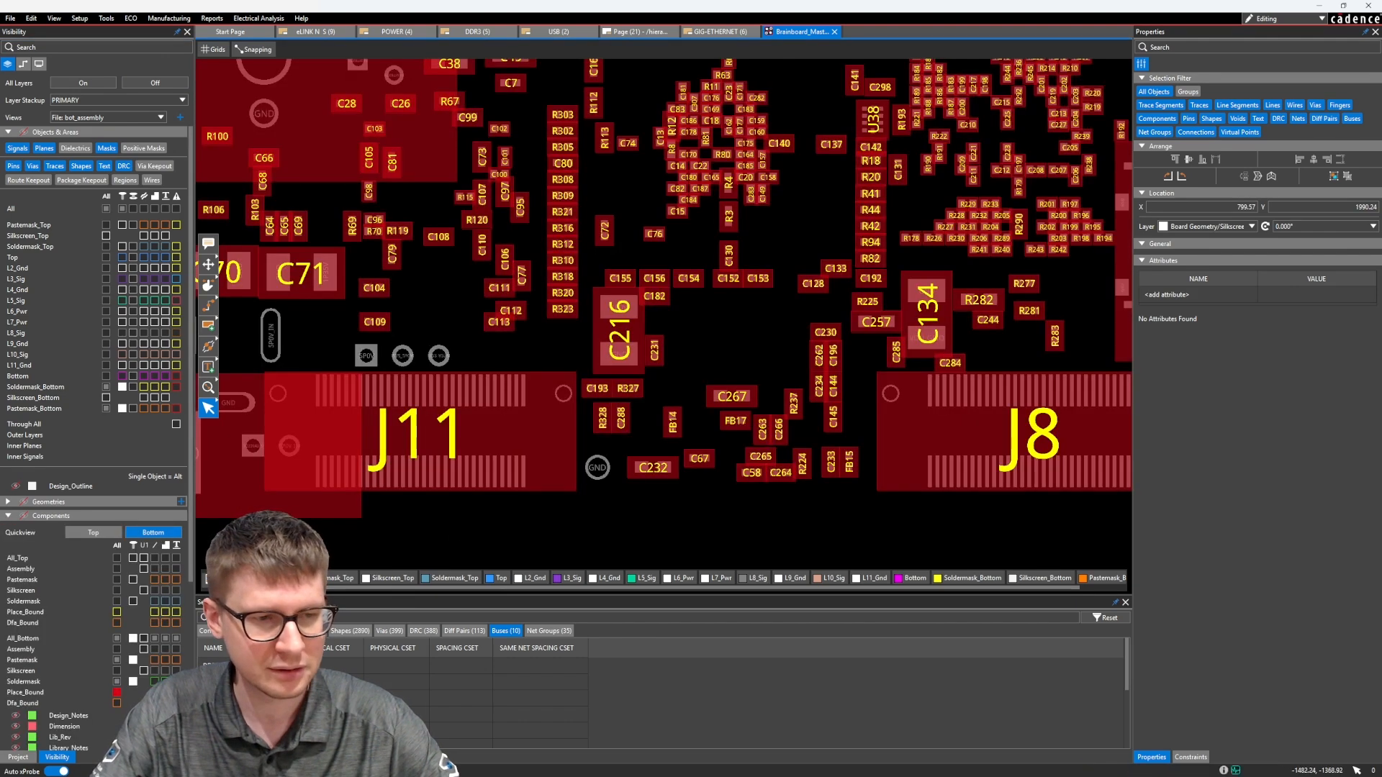
{"action": "left_click", "coordinate": [116, 693]}
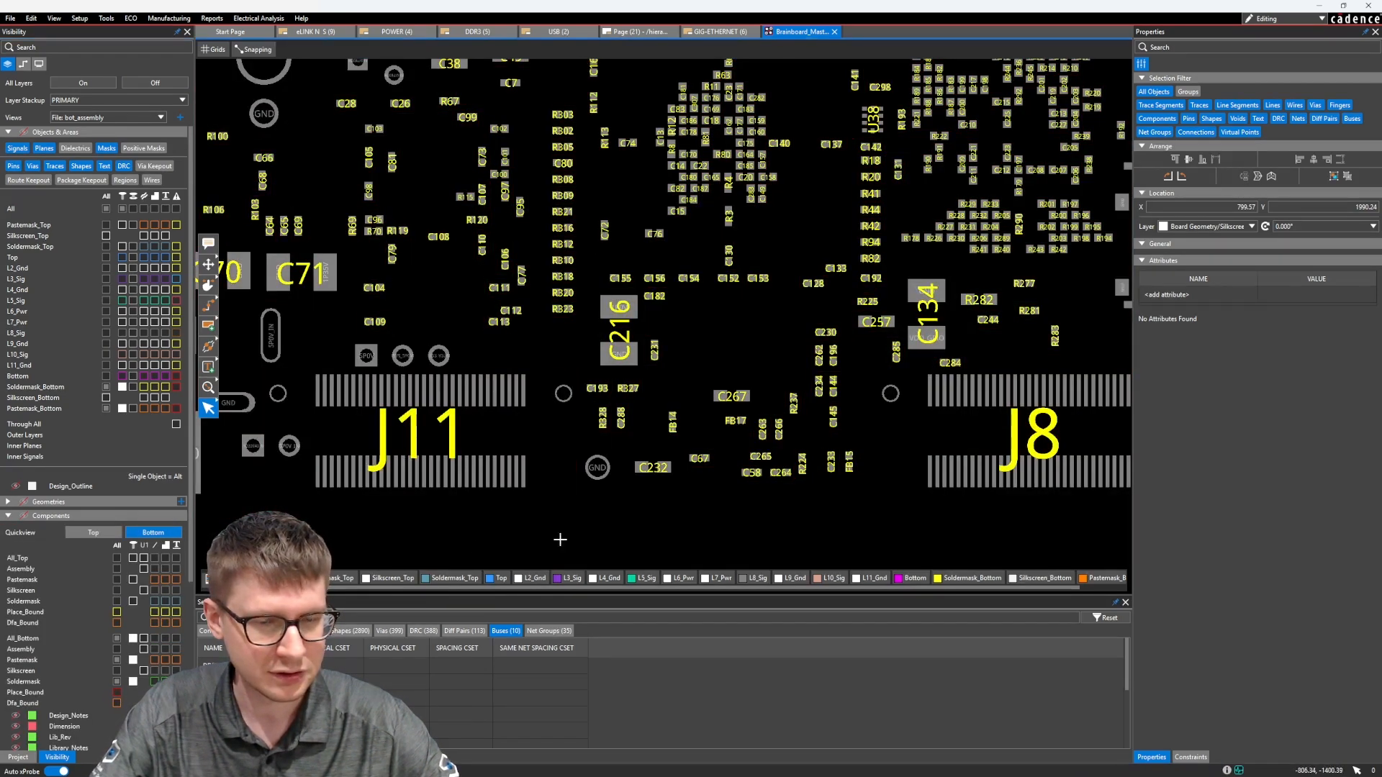
Start Paste Layout near connector J11 and map source layer L3_SIG to L8_SIG and L5_SIG to TOP
{"action": "scroll", "coordinate": [466, 518], "scroll_direction": "up", "scroll_amount": 4}
{"action": "scroll", "coordinate": [589, 467], "scroll_direction": "down", "scroll_amount": 3}
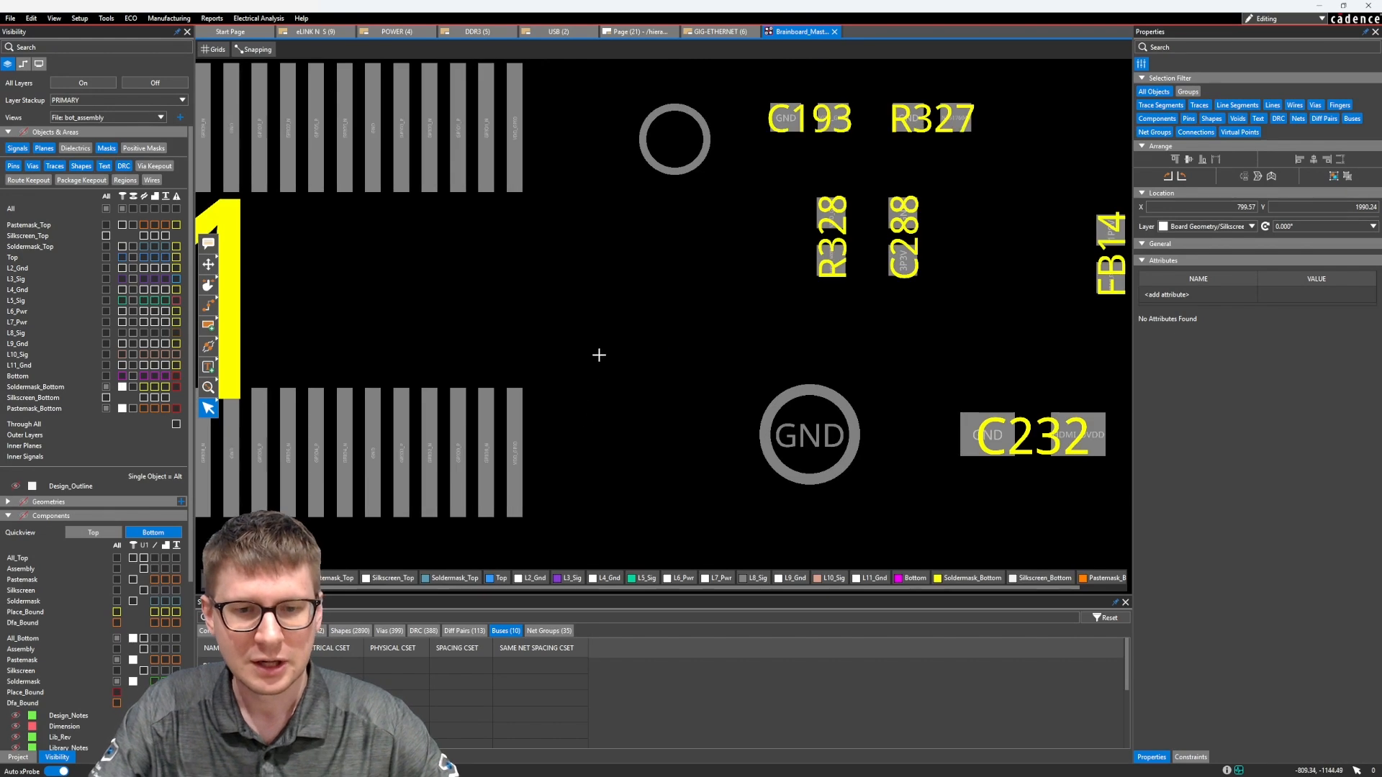
{"action": "middle_click_drag", "start_coordinate": [615, 401], "coordinate": [578, 441]}
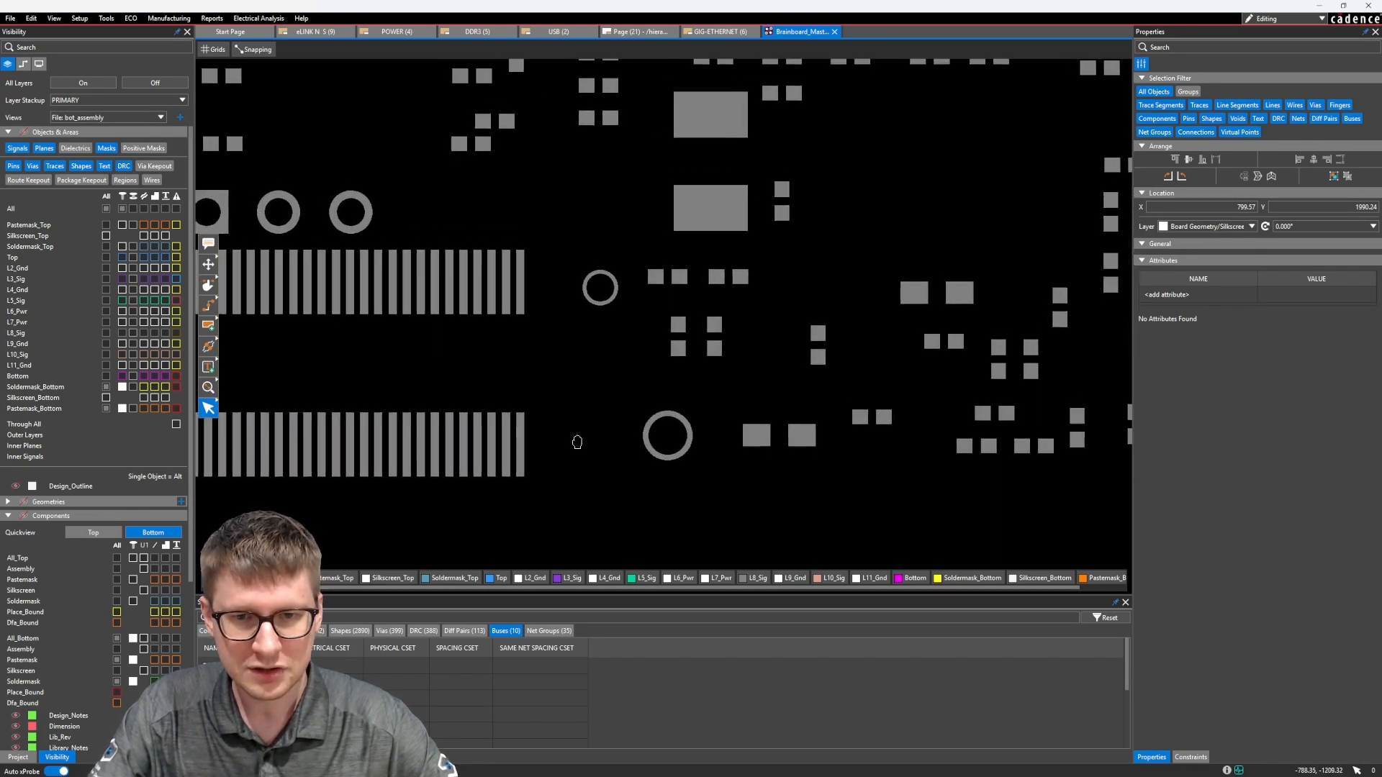
{"action": "scroll", "coordinate": [512, 458], "scroll_direction": "up", "scroll_amount": 3}
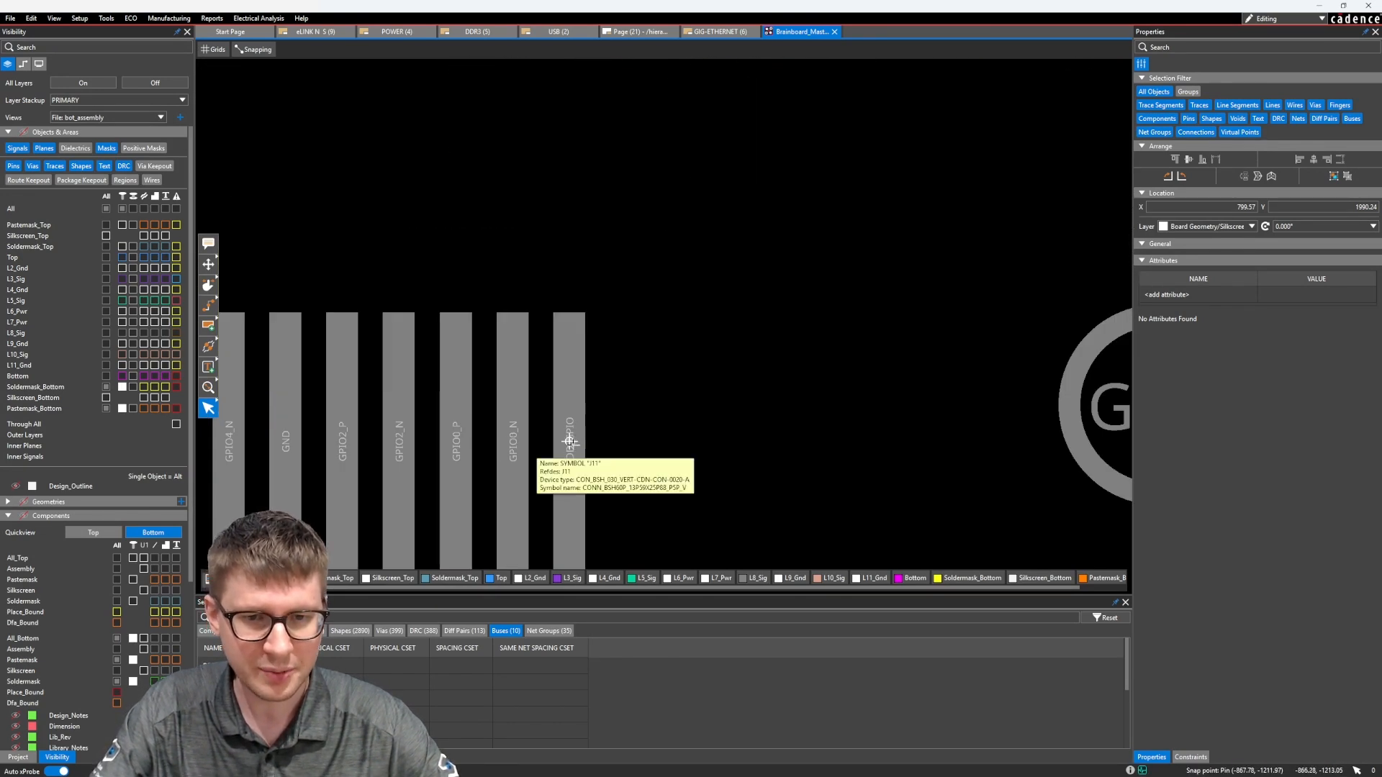
{"action": "scroll", "coordinate": [572, 446], "scroll_direction": "down", "scroll_amount": 1}
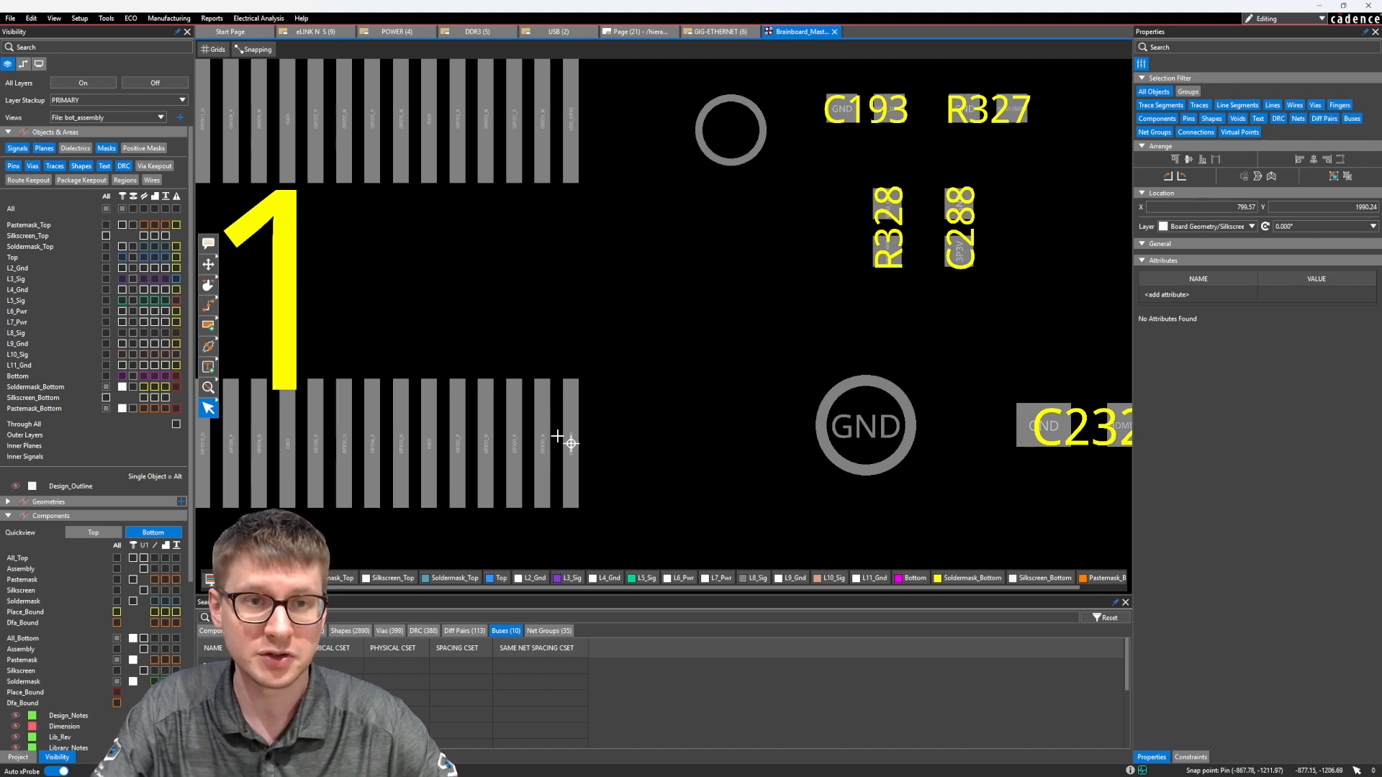
{"action": "middle_click_drag", "start_coordinate": [651, 346], "coordinate": [614, 380]}
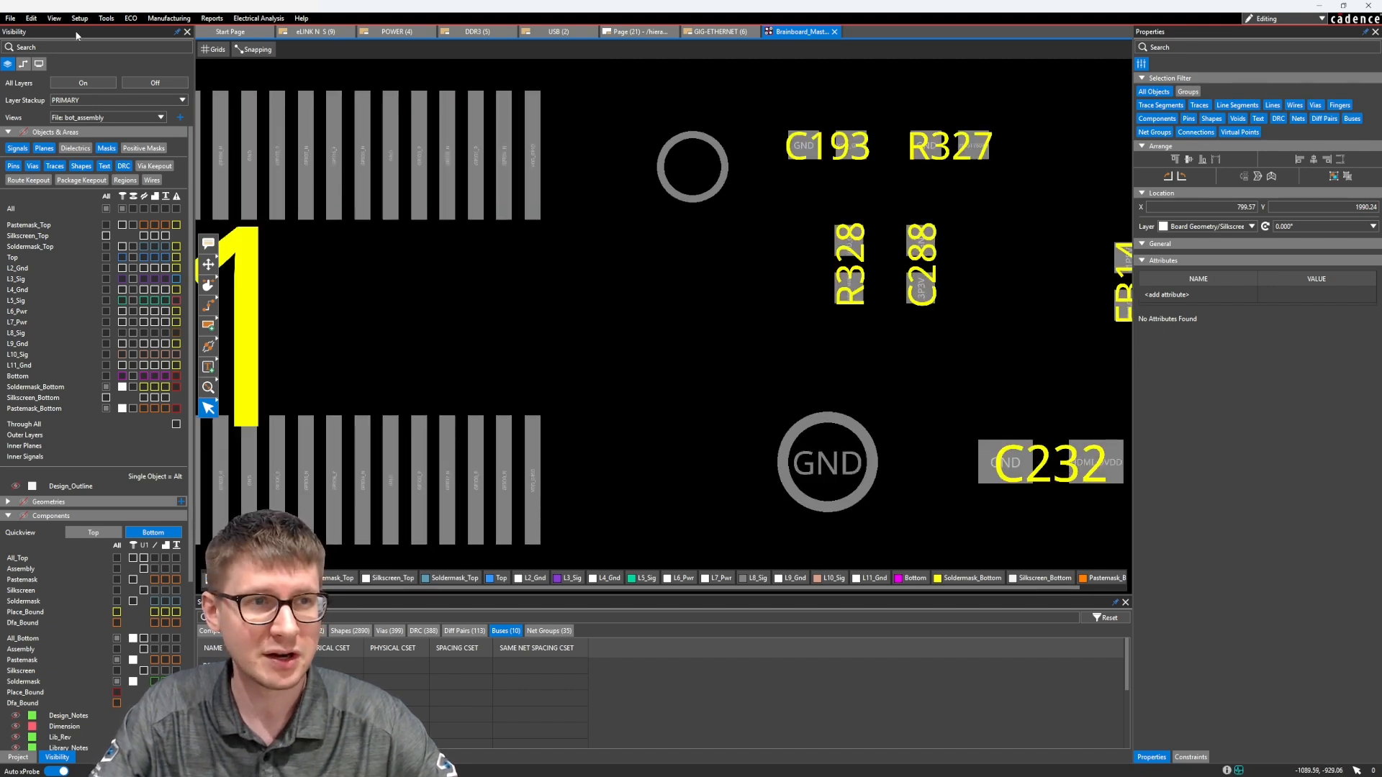
{"action": "left_click", "coordinate": [30, 19]}
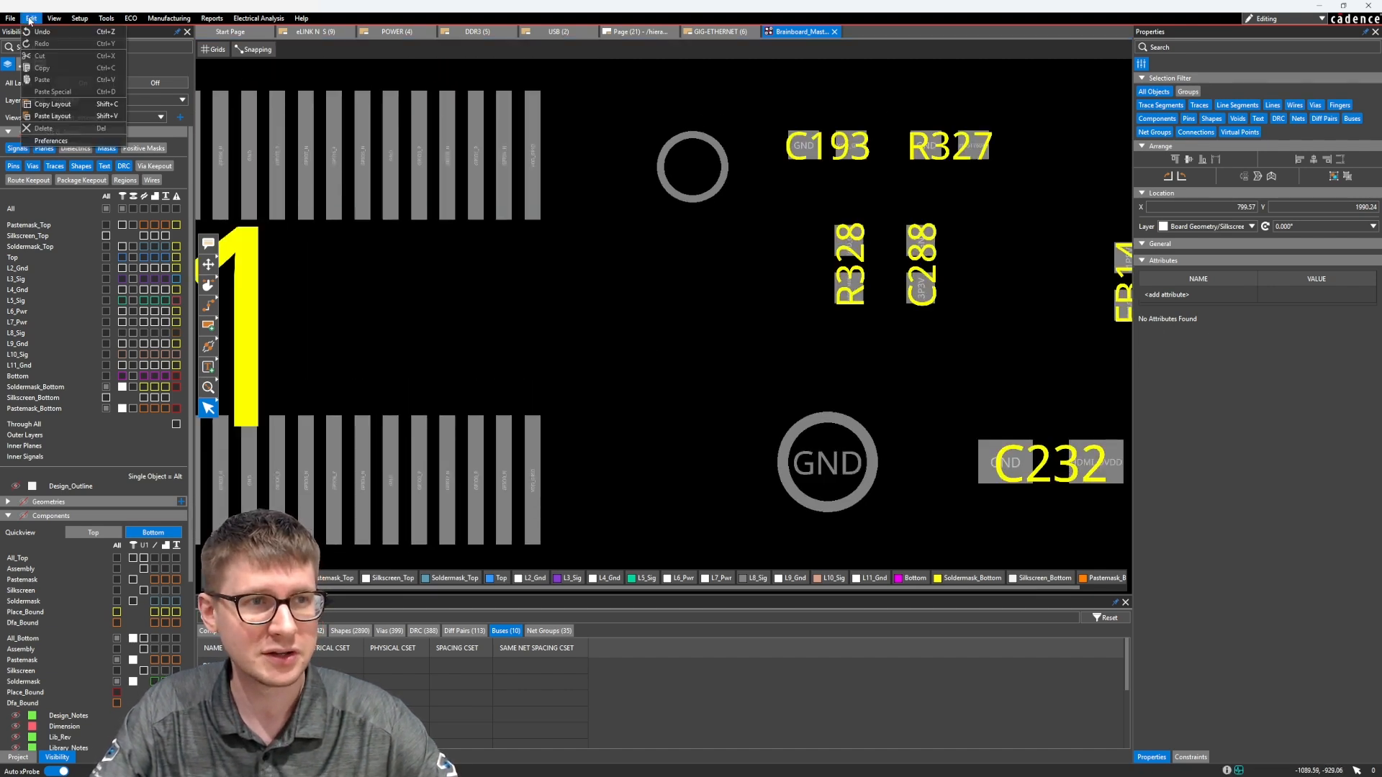
{"action": "left_click", "coordinate": [37, 116]}
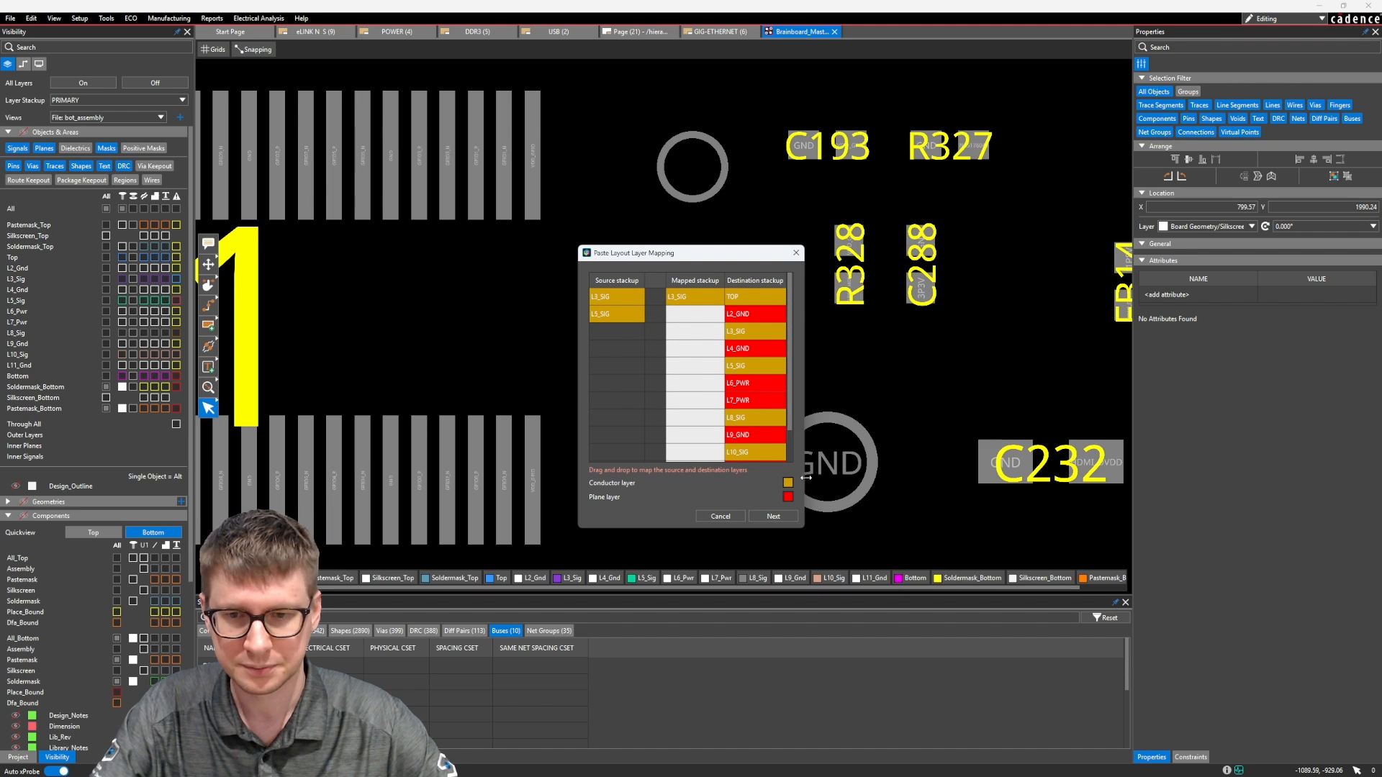
{"action": "left_click_drag", "start_coordinate": [804, 479], "coordinate": [942, 489]}
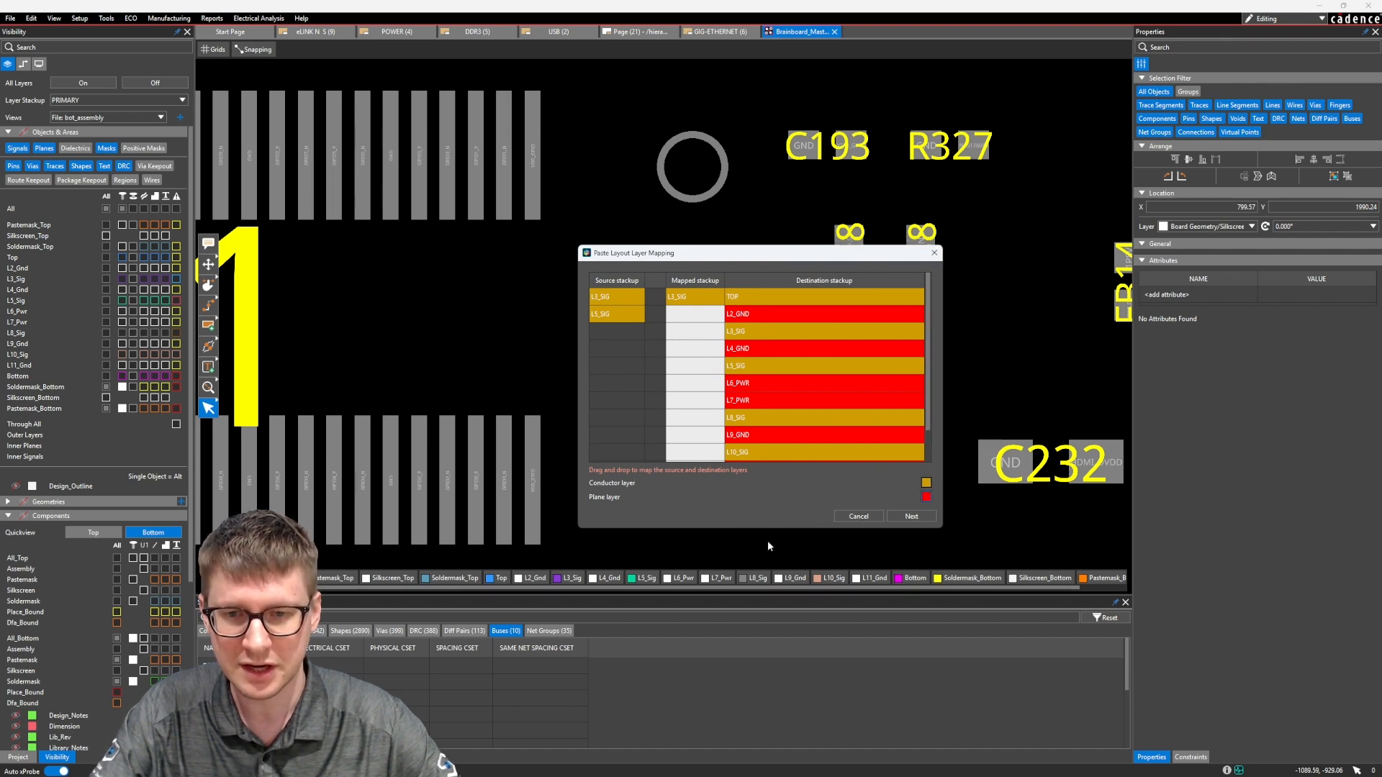
{"action": "left_click_drag", "start_coordinate": [771, 530], "coordinate": [768, 592]}
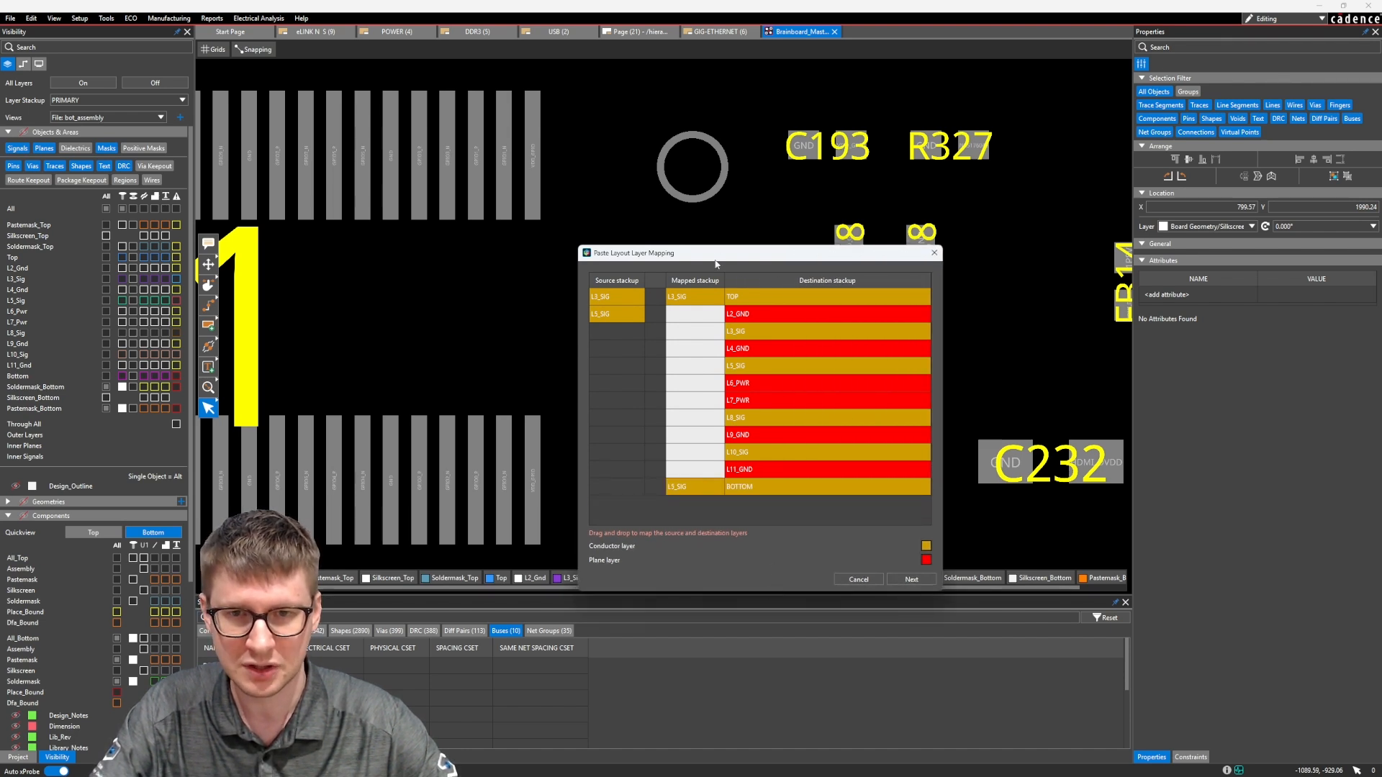
{"action": "left_click_drag", "start_coordinate": [716, 264], "coordinate": [695, 157]}
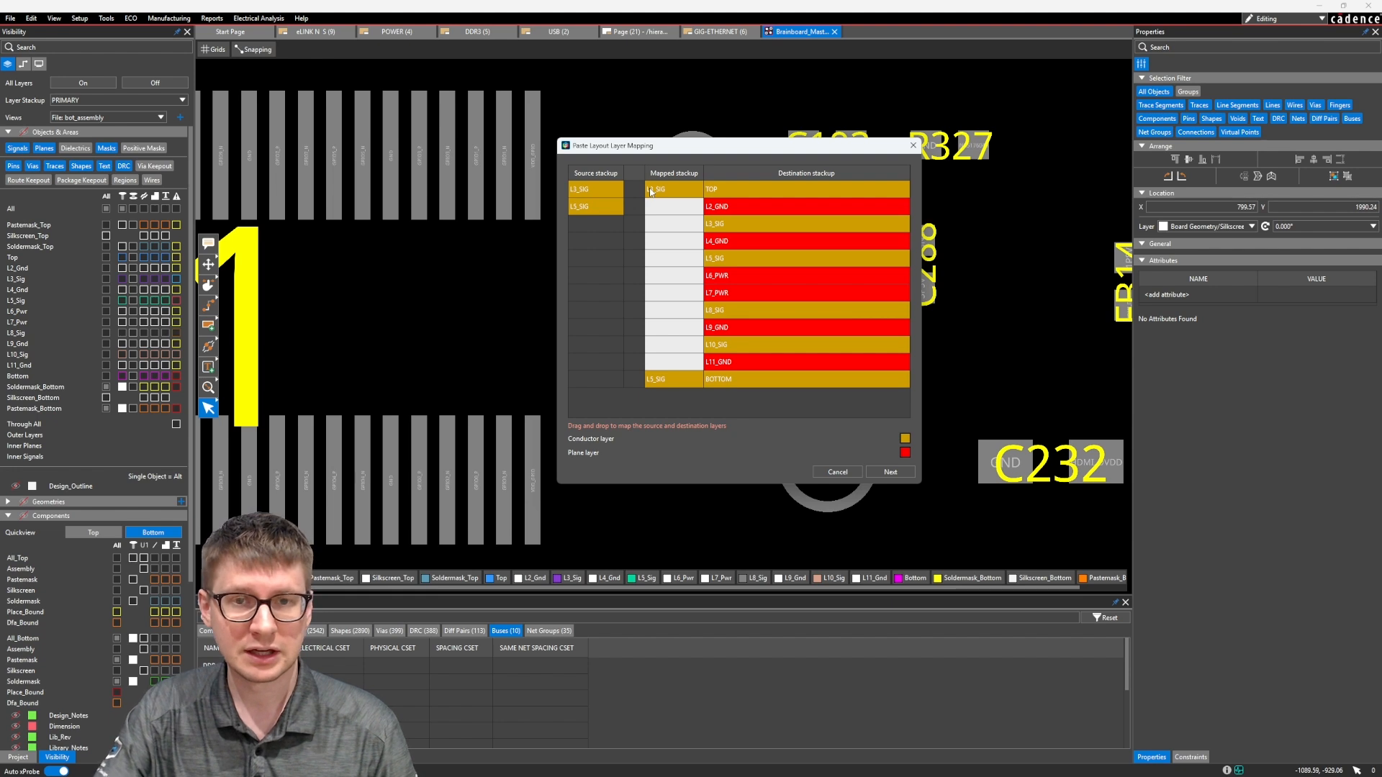
{"action": "left_click_drag", "start_coordinate": [651, 192], "coordinate": [653, 312]}
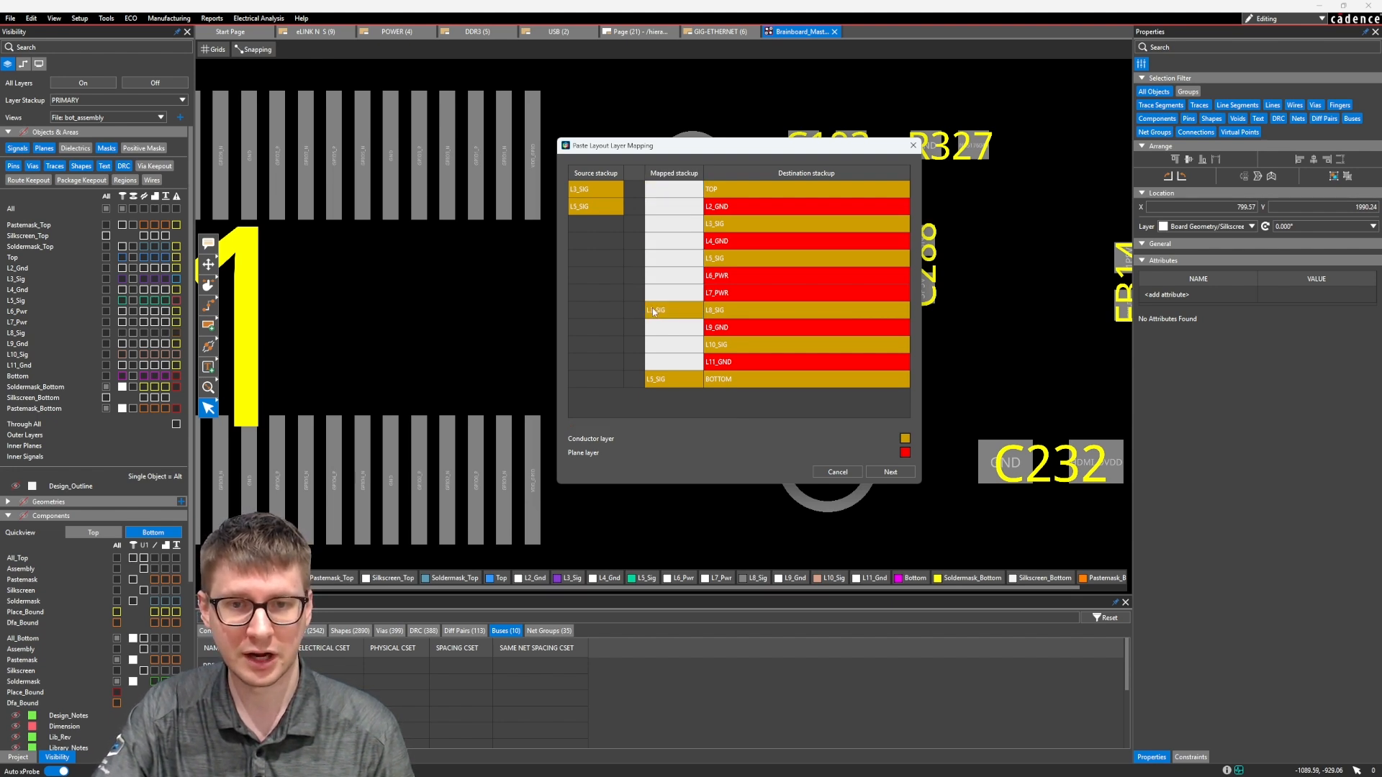
{"action": "left_click_drag", "start_coordinate": [659, 383], "coordinate": [666, 195]}
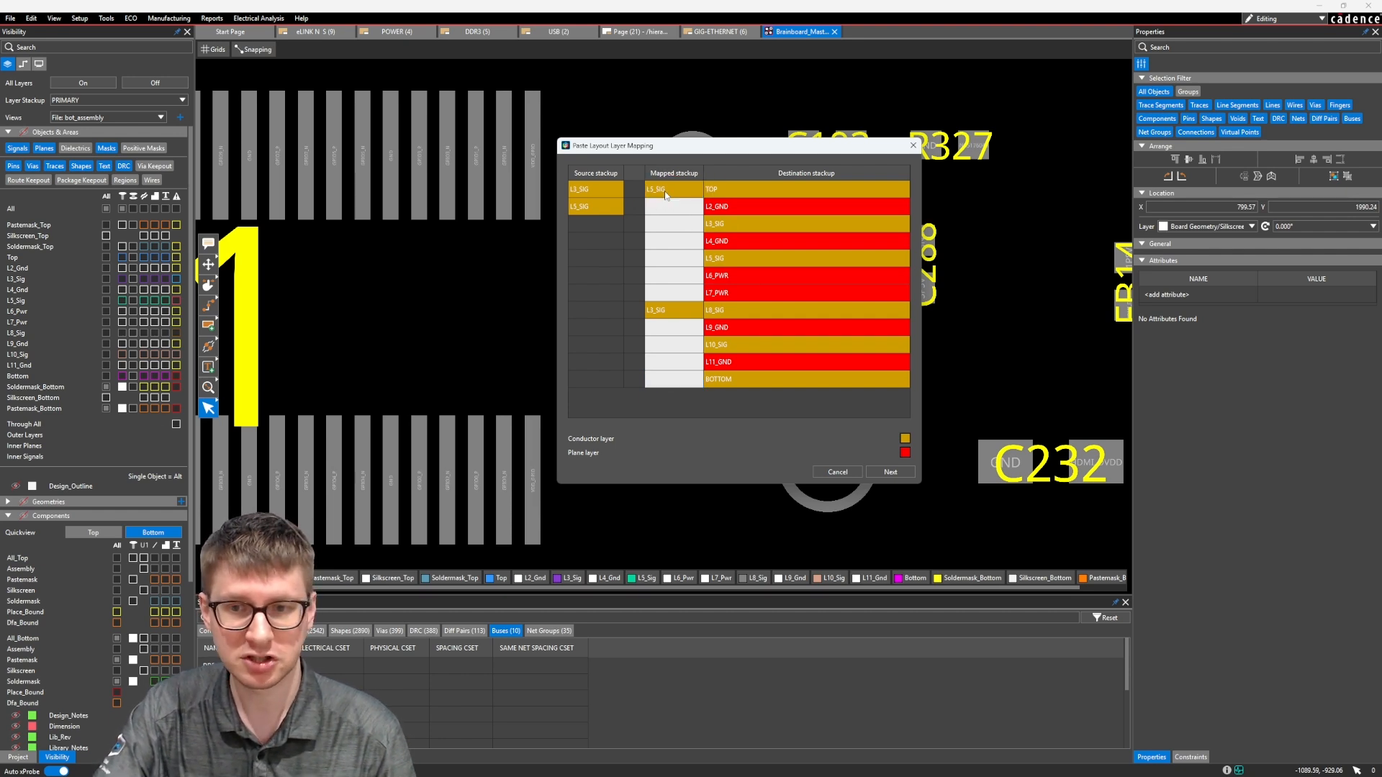
{"action": "left_click", "coordinate": [892, 472]}
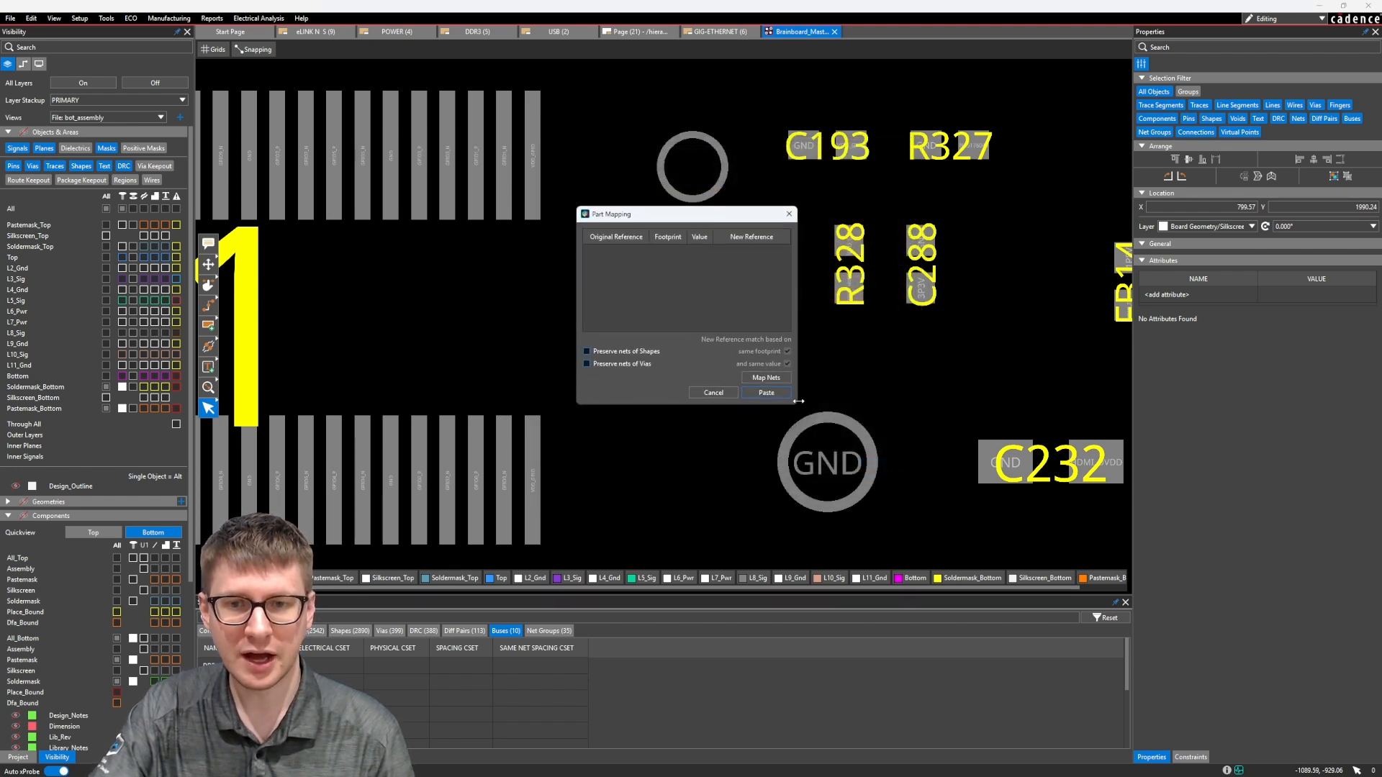
Check the power and ground net mapping without changing it, and paste the traces at the rightmost pin of J11's lower row
{"action": "left_click_drag", "start_coordinate": [797, 407], "coordinate": [913, 447]}
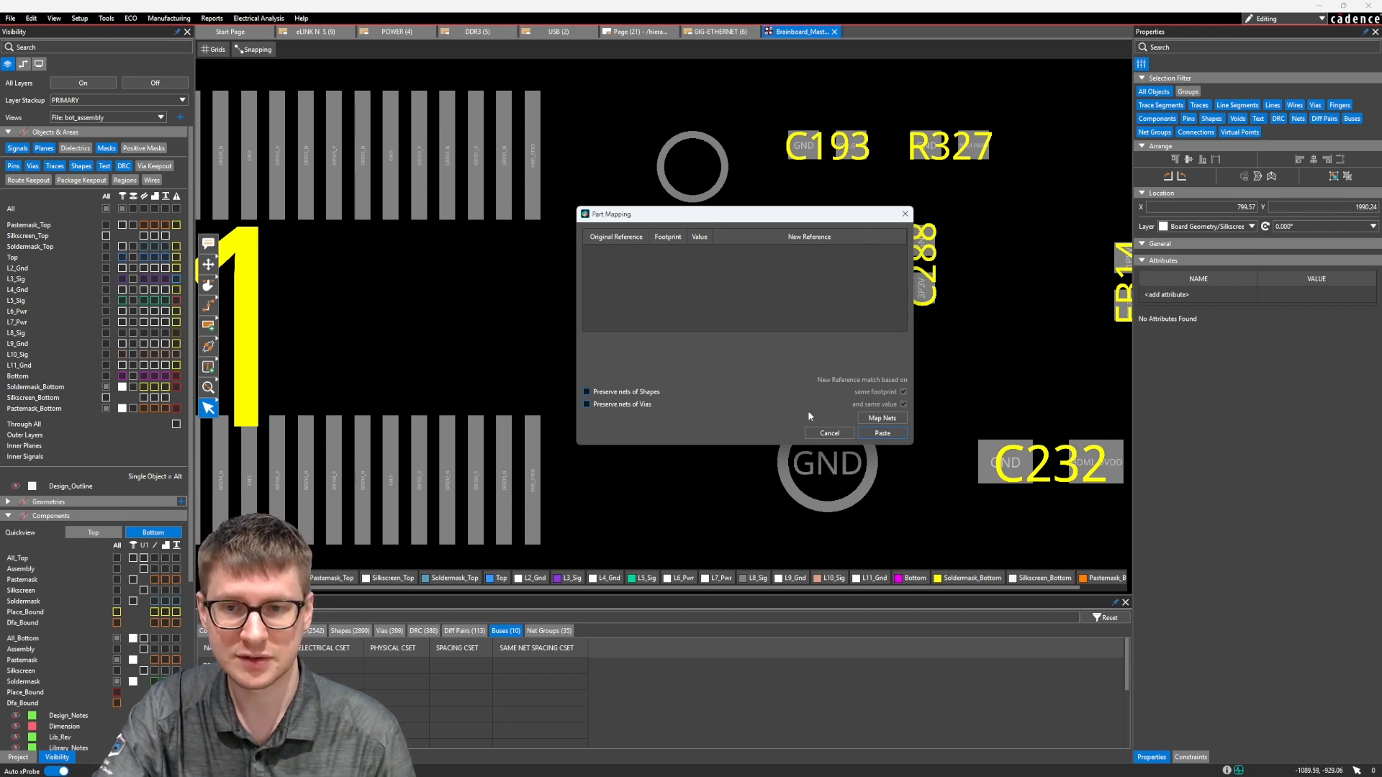
{"action": "left_click", "coordinate": [881, 417]}
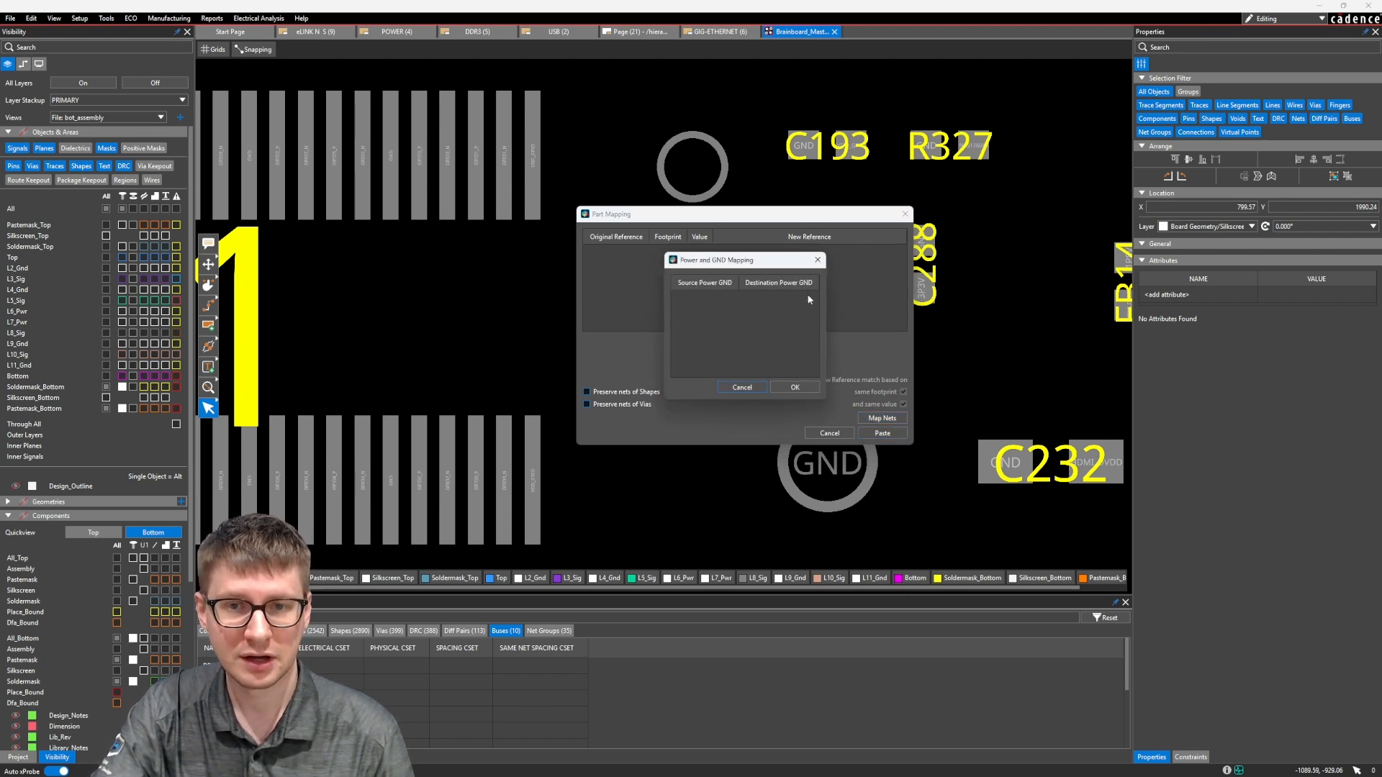
{"action": "left_click", "coordinate": [741, 387]}
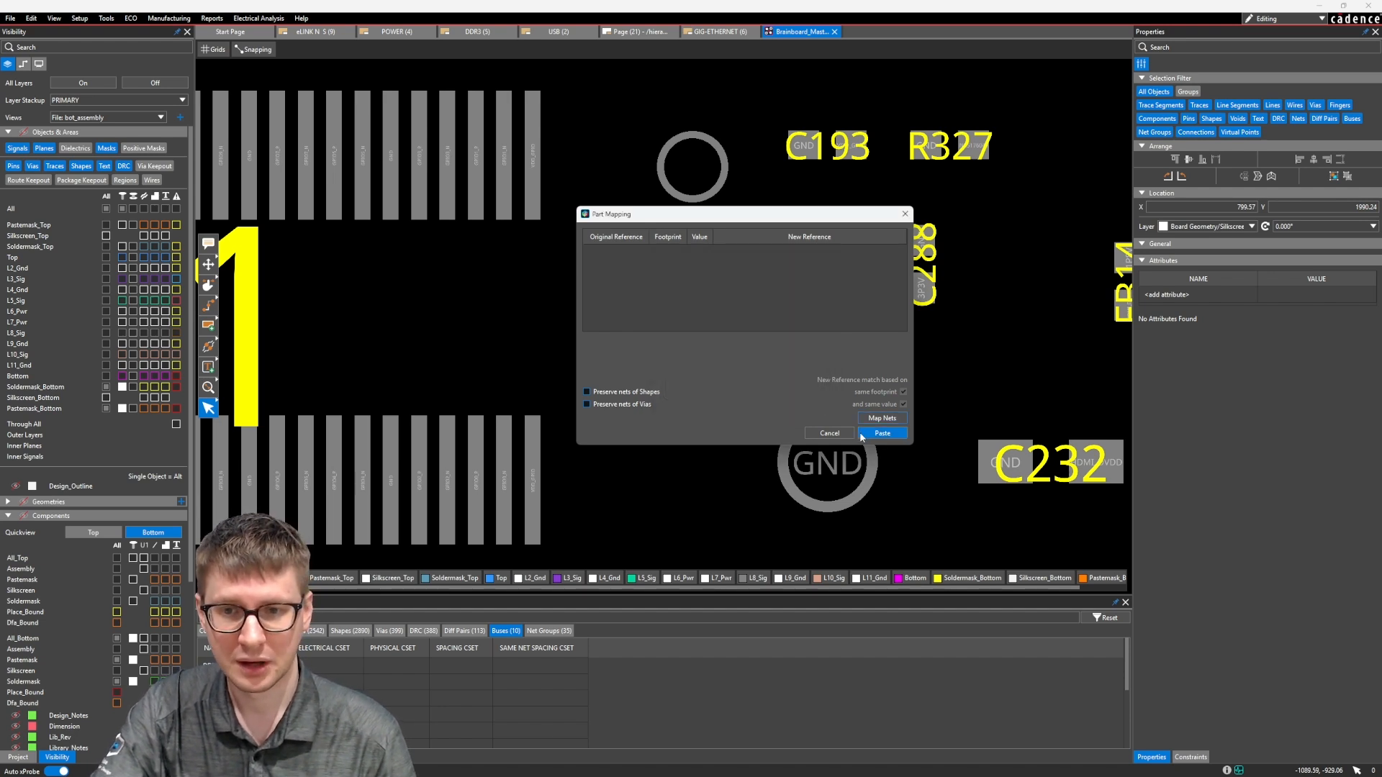
{"action": "left_click", "coordinate": [882, 432]}
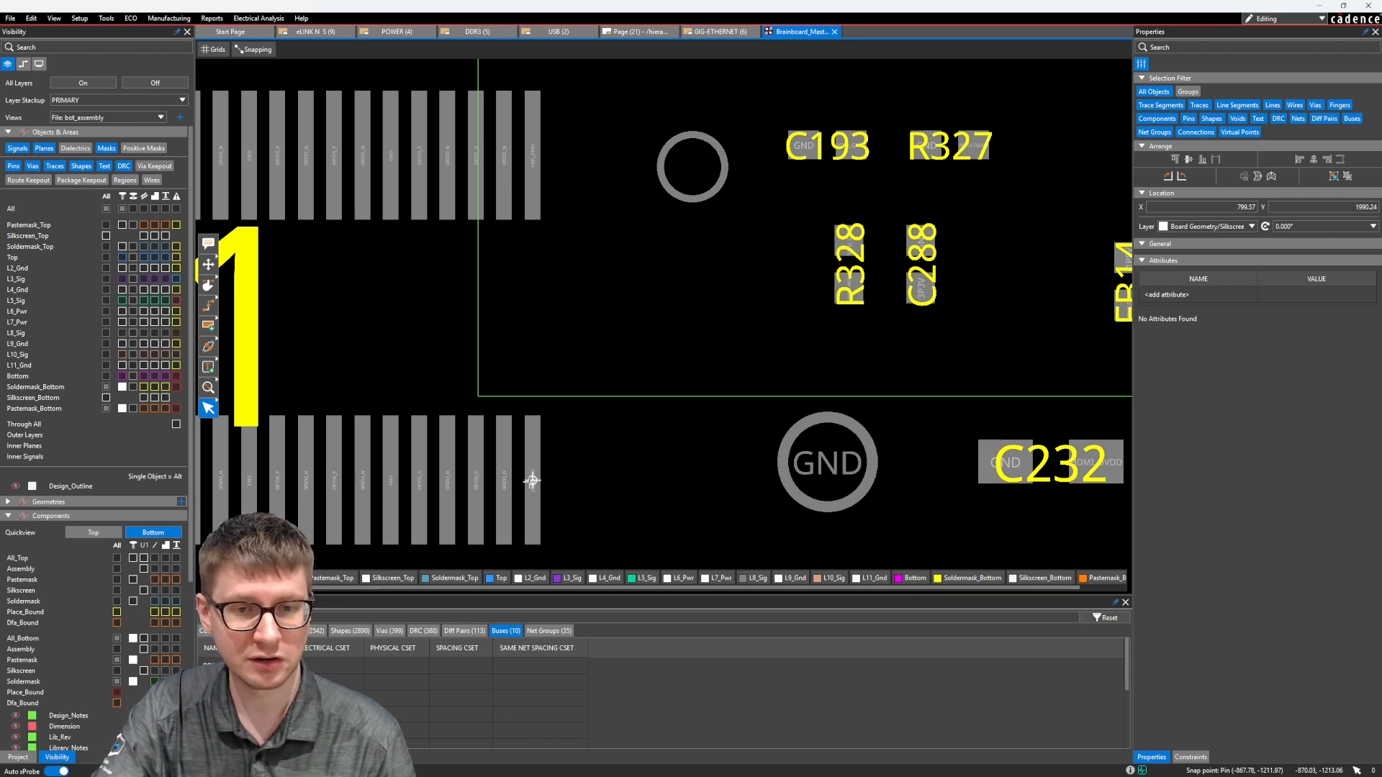
{"action": "left_click", "coordinate": [532, 480]}
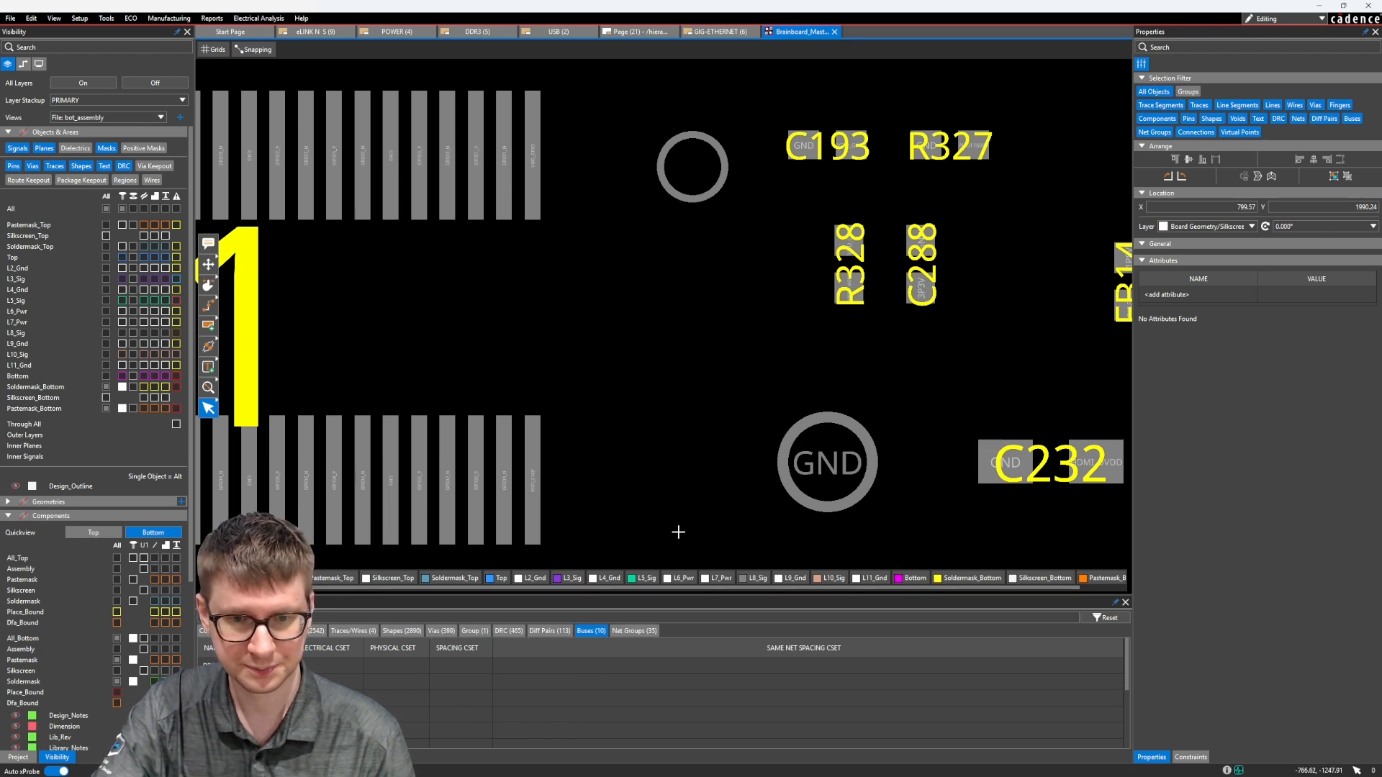
Show the L3_Sig, L5_Sig, L8_Sig and L10_Sig layers
{"action": "left_click", "coordinate": [573, 580]}
{"action": "left_click", "coordinate": [635, 580]}
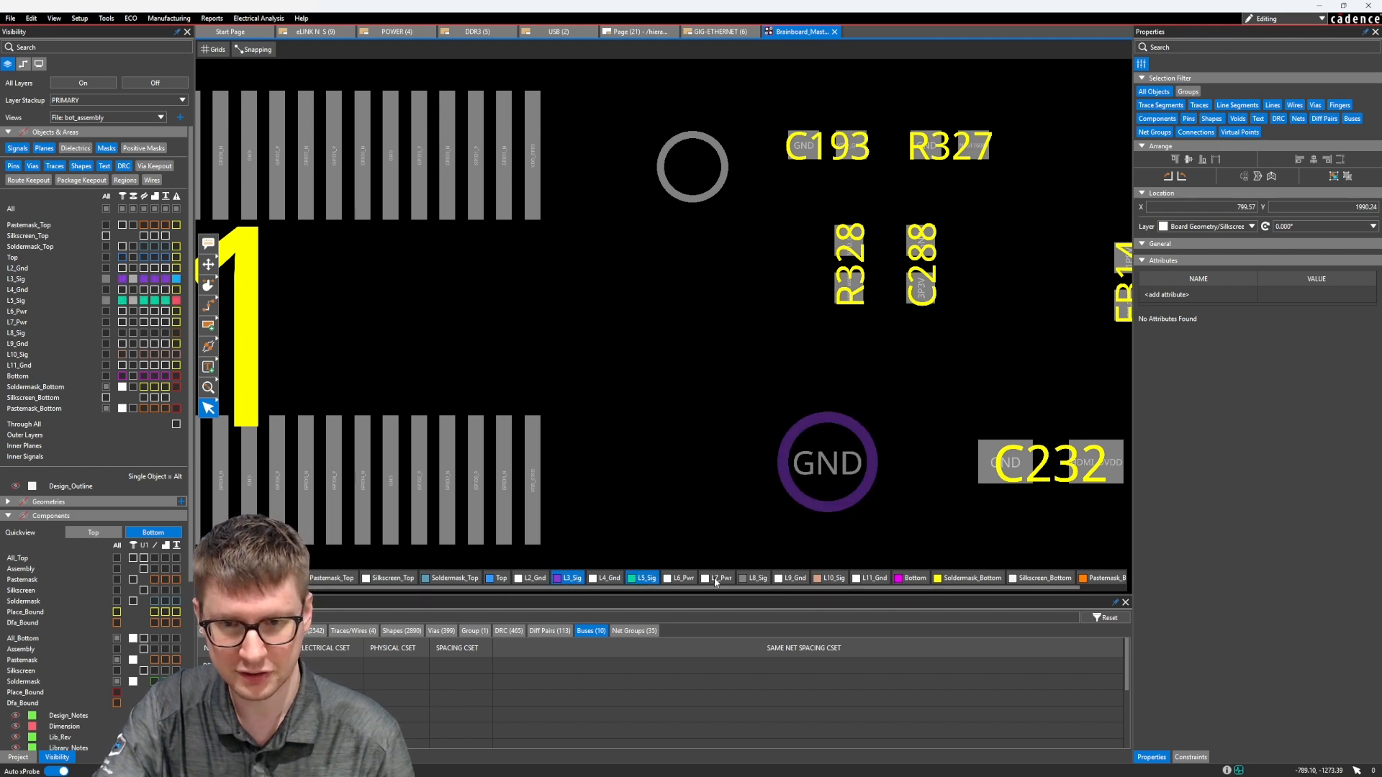
{"action": "left_click", "coordinate": [757, 579]}
{"action": "left_click", "coordinate": [822, 579]}
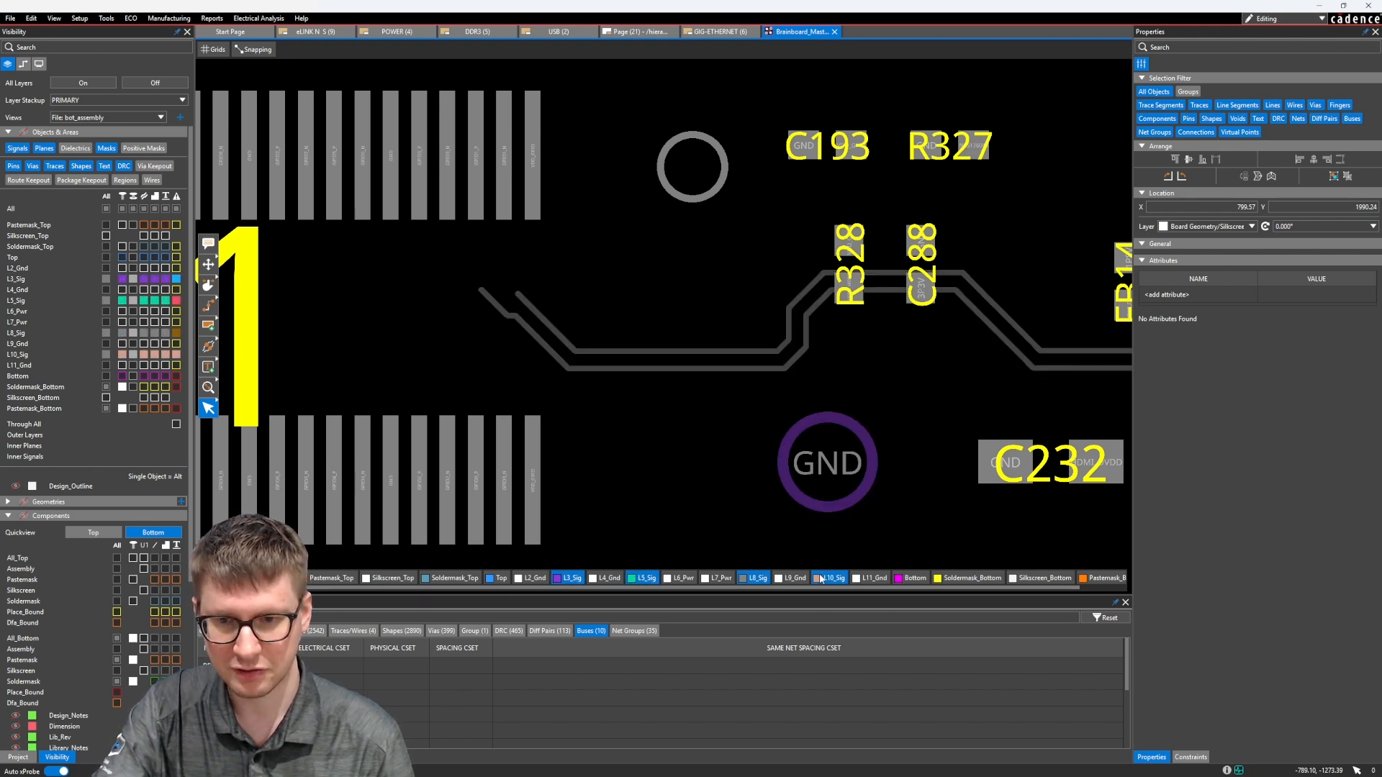
Show the Top layer and hide L10_Sig, L5_Sig and L3_Sig, leaving only Top and L8_Sig for viewing the pasted traces
{"action": "left_click", "coordinate": [498, 578]}
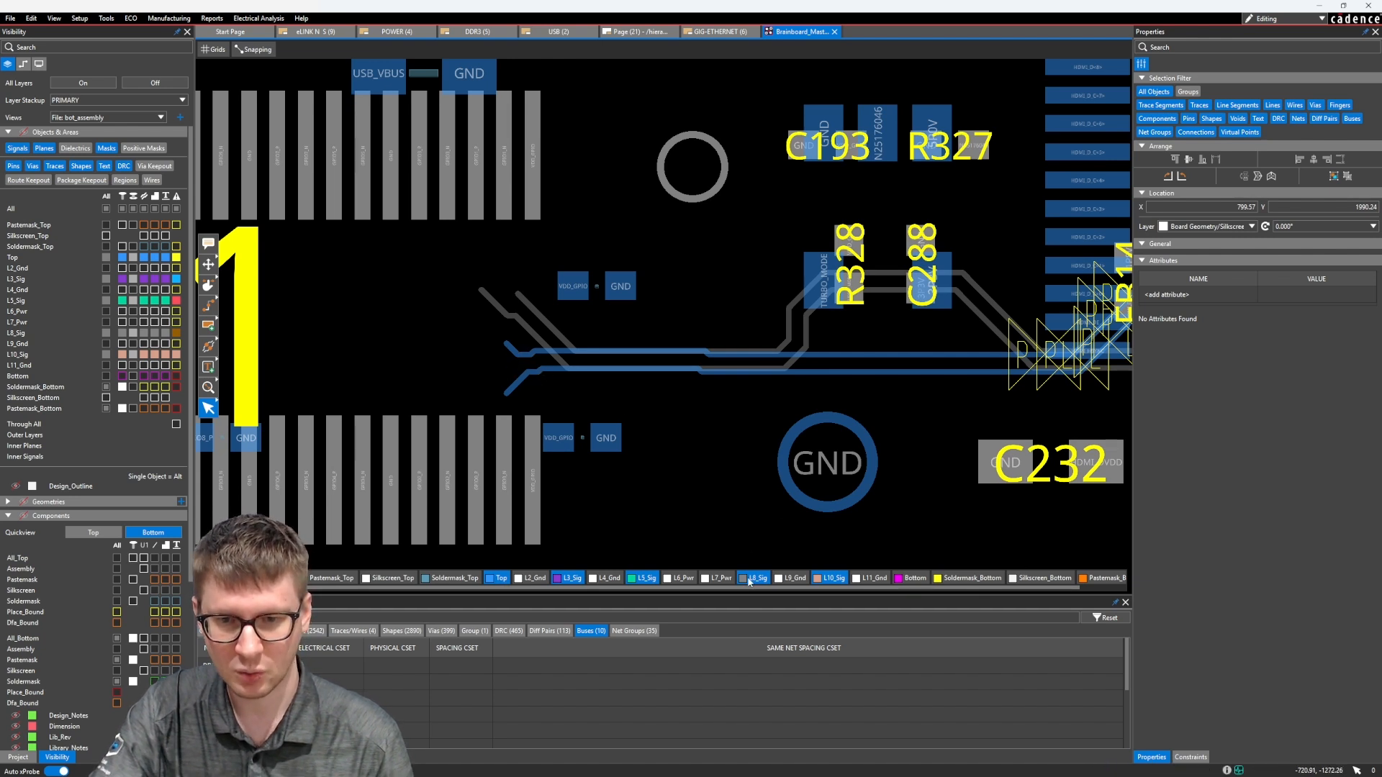
{"action": "left_click", "coordinate": [831, 581]}
{"action": "left_click", "coordinate": [644, 579]}
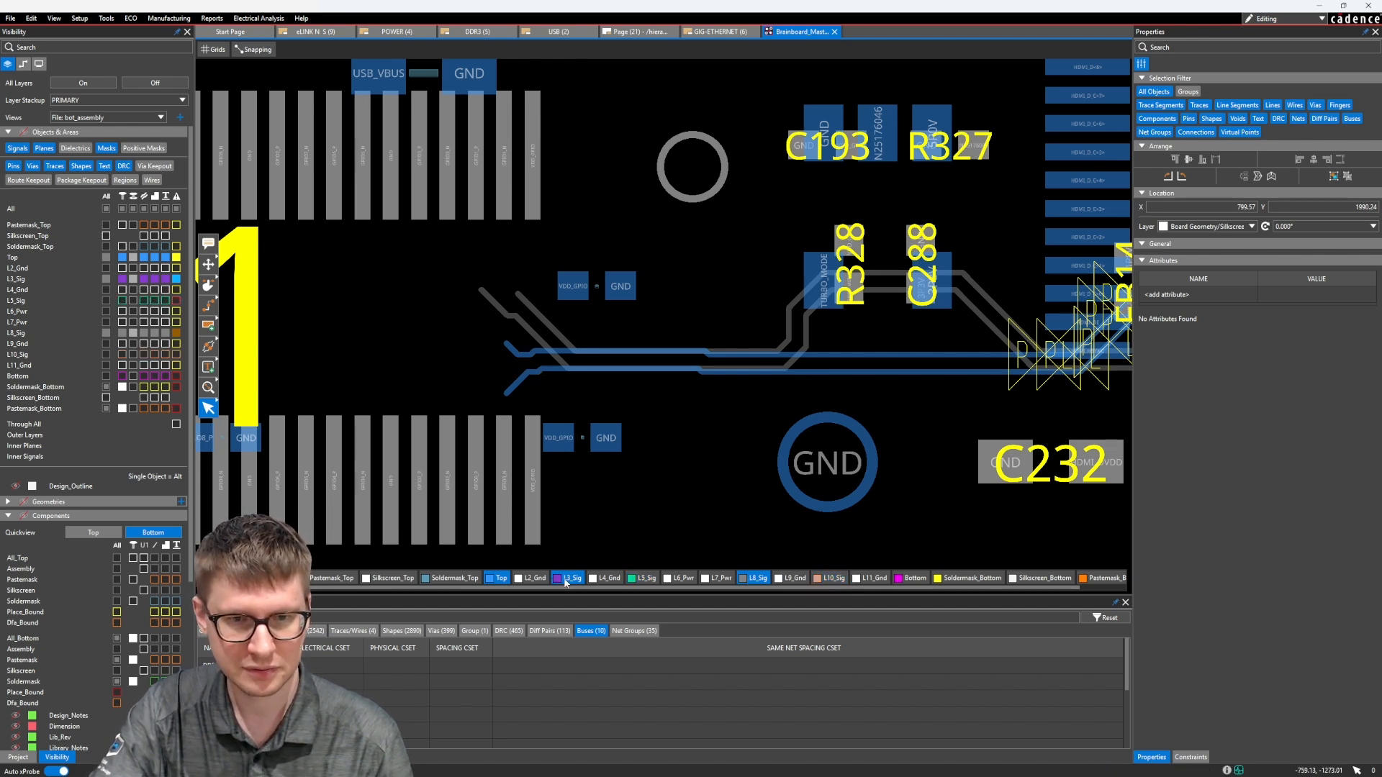
{"action": "left_click", "coordinate": [567, 579]}
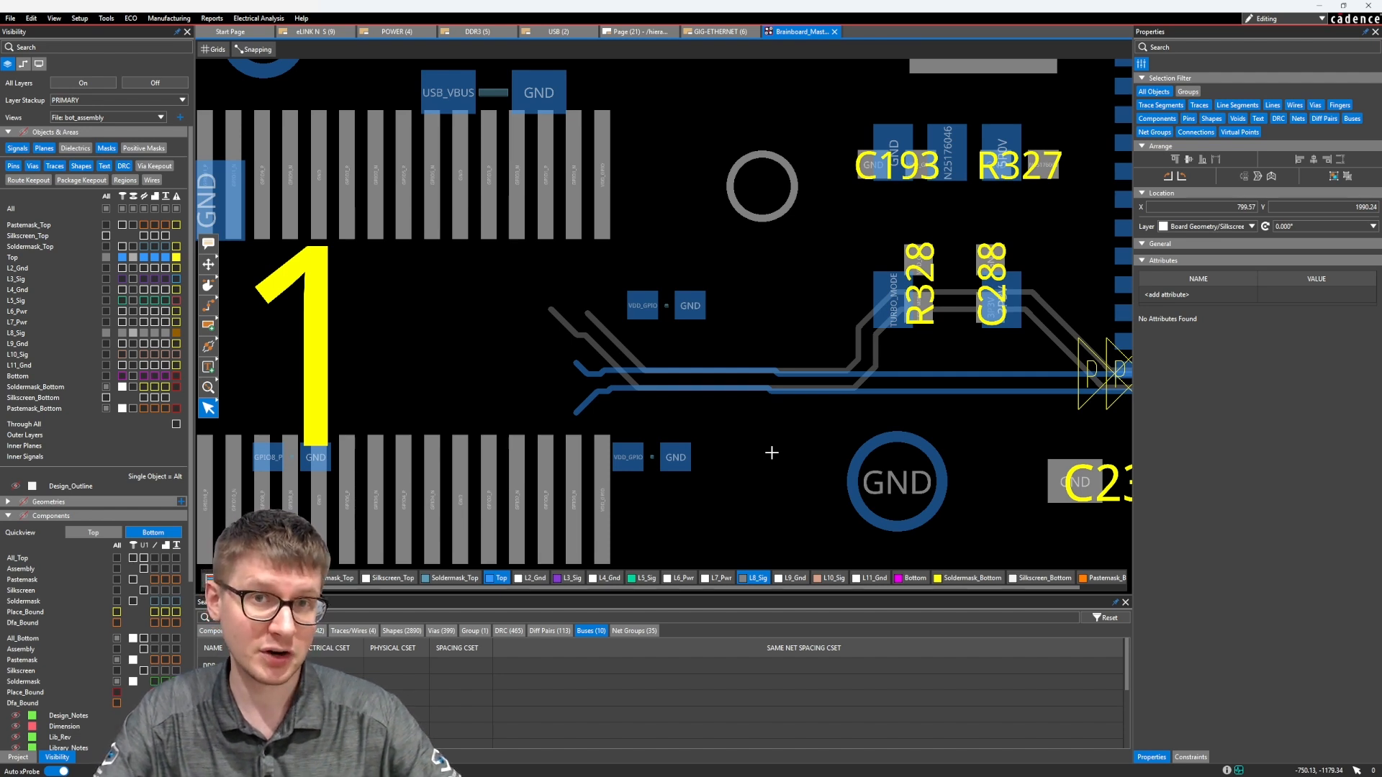
{"action": "middle_click_drag", "start_coordinate": [772, 452], "coordinate": [756, 423]}
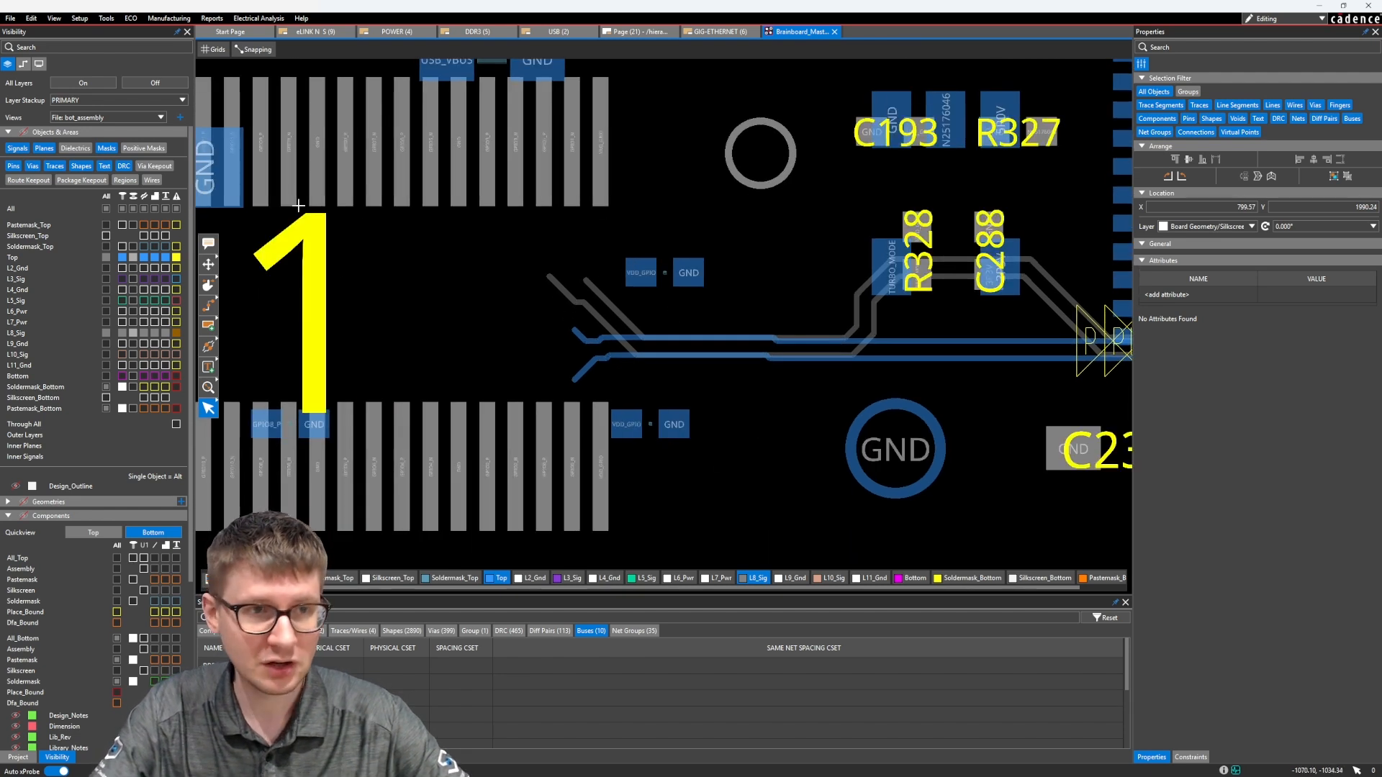
Try to route the differential pair from the pins beside VDD_GPIO in J11's lower row to the pasted traces
{"action": "left_click", "coordinate": [208, 305]}
{"action": "scroll", "coordinate": [583, 469], "scroll_direction": "up", "scroll_amount": 2}
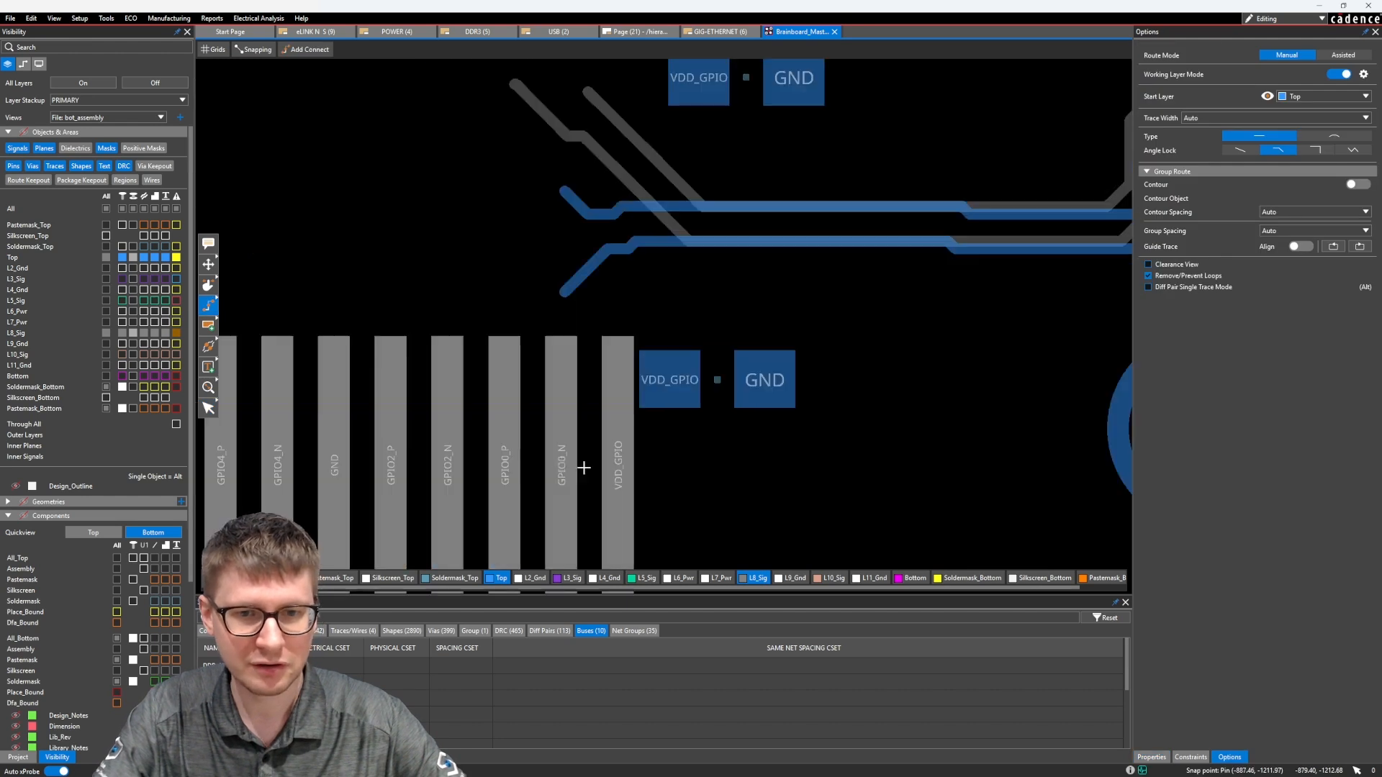
{"action": "left_click", "coordinate": [560, 465]}
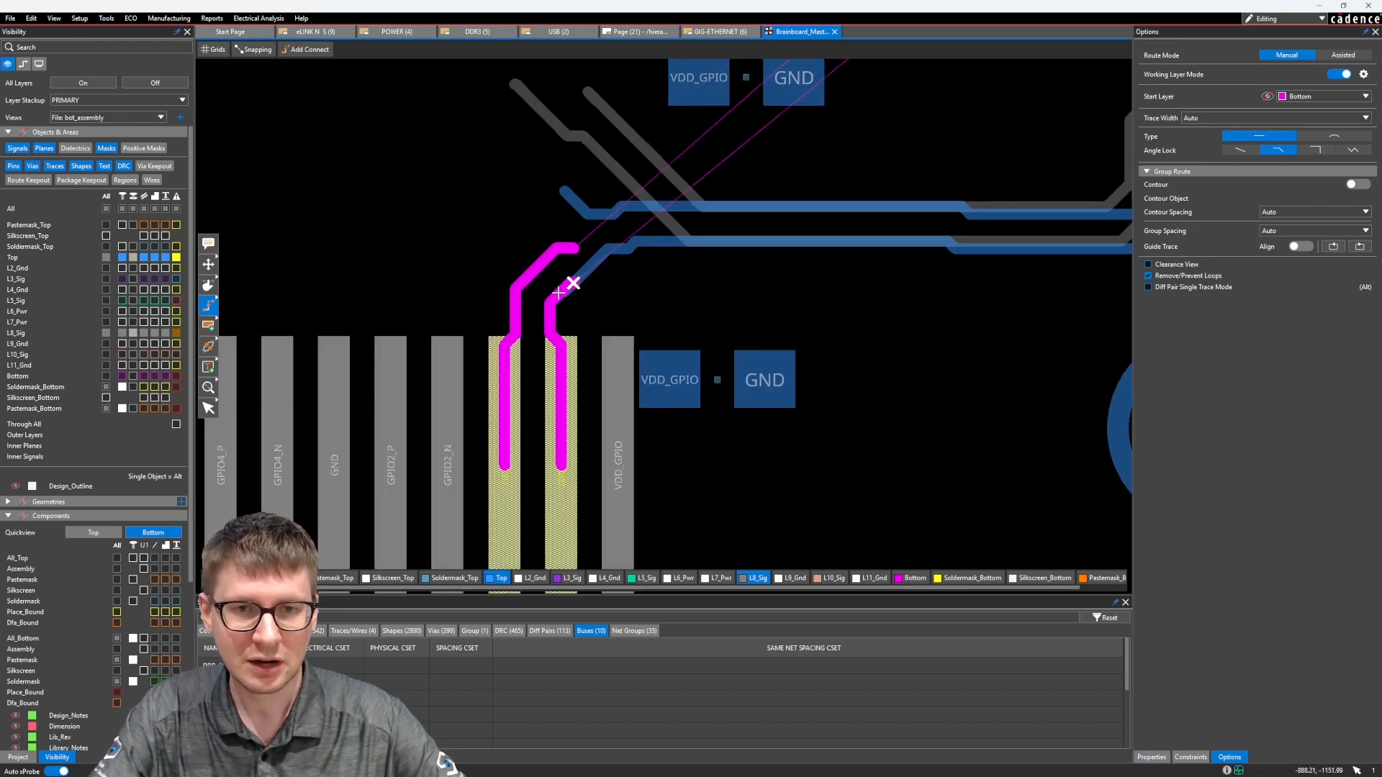
{"action": "key", "text": "Escape"}
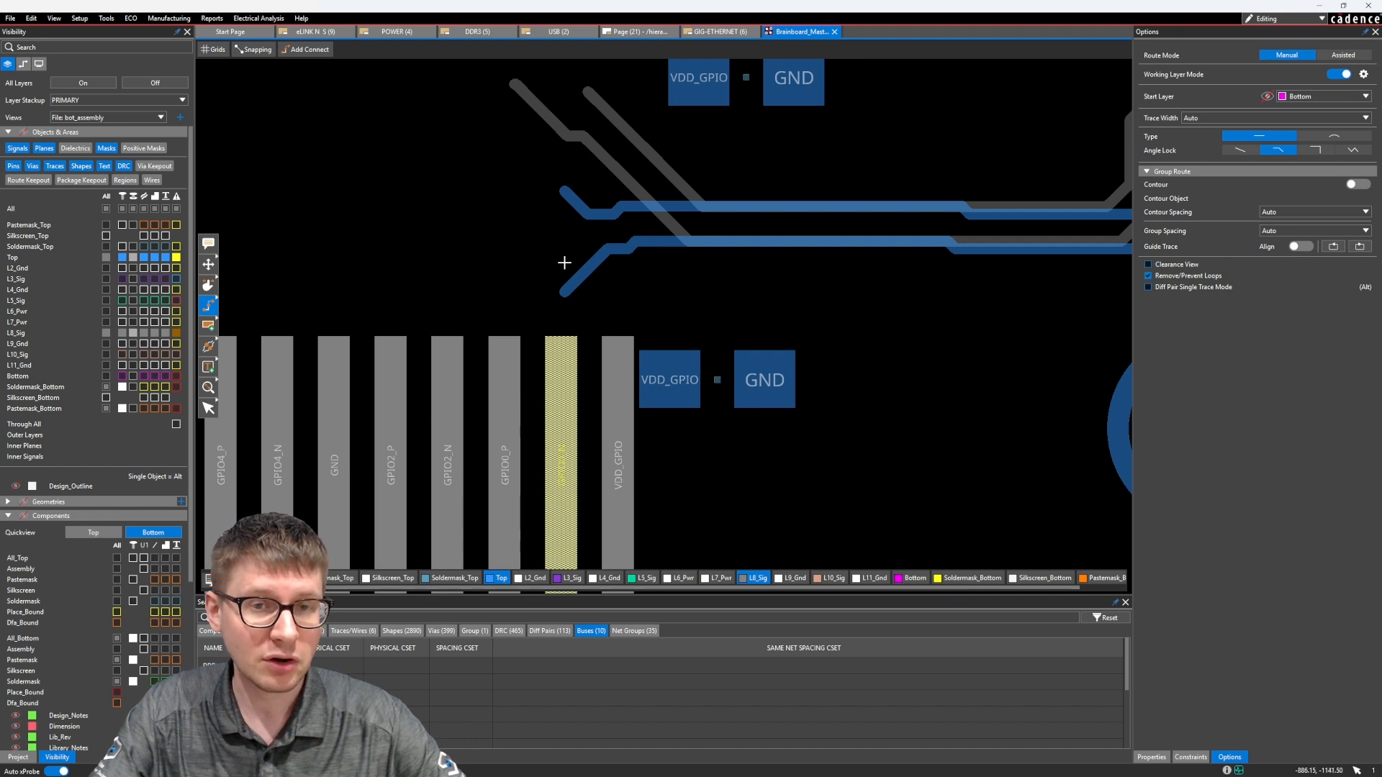
{"action": "scroll", "coordinate": [564, 263], "scroll_direction": "down", "scroll_amount": 2}
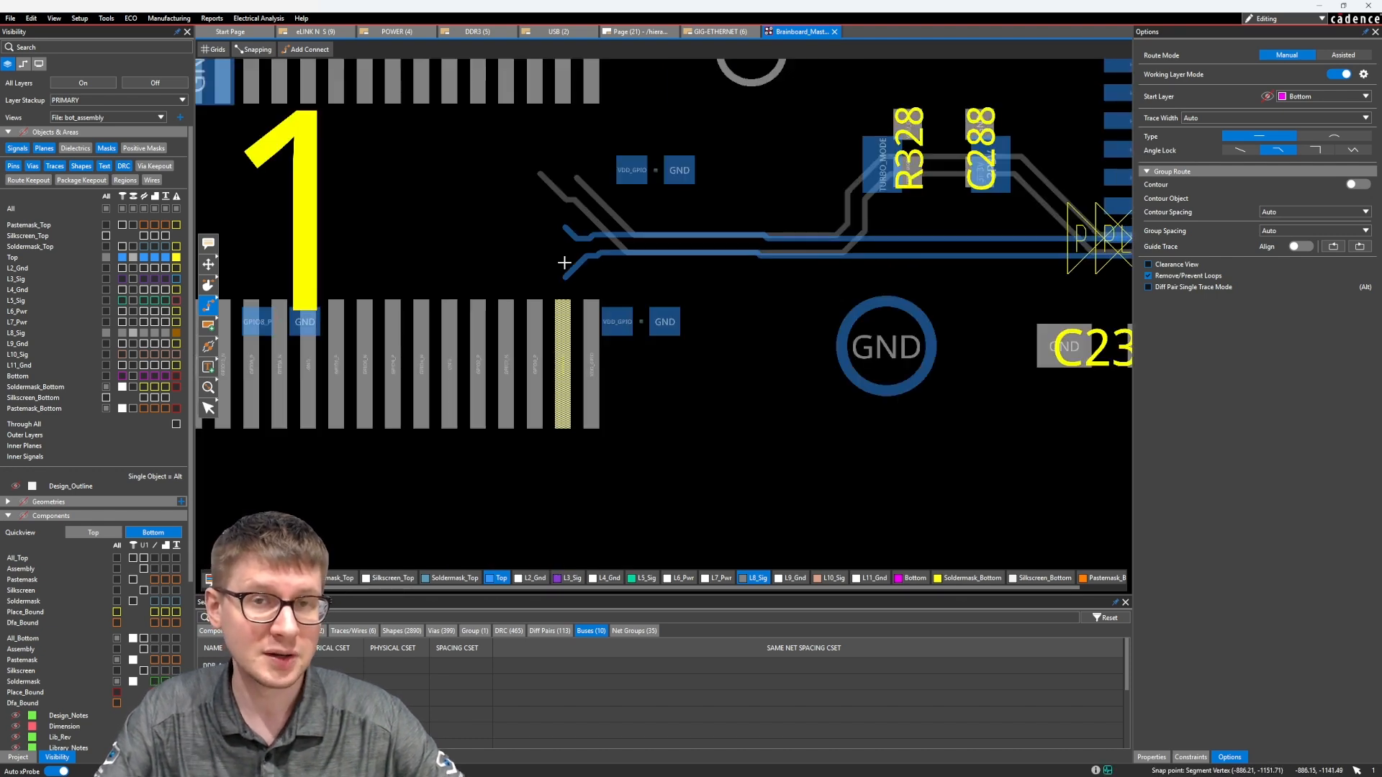
{"action": "scroll", "coordinate": [564, 263], "scroll_direction": "down", "scroll_amount": 3}
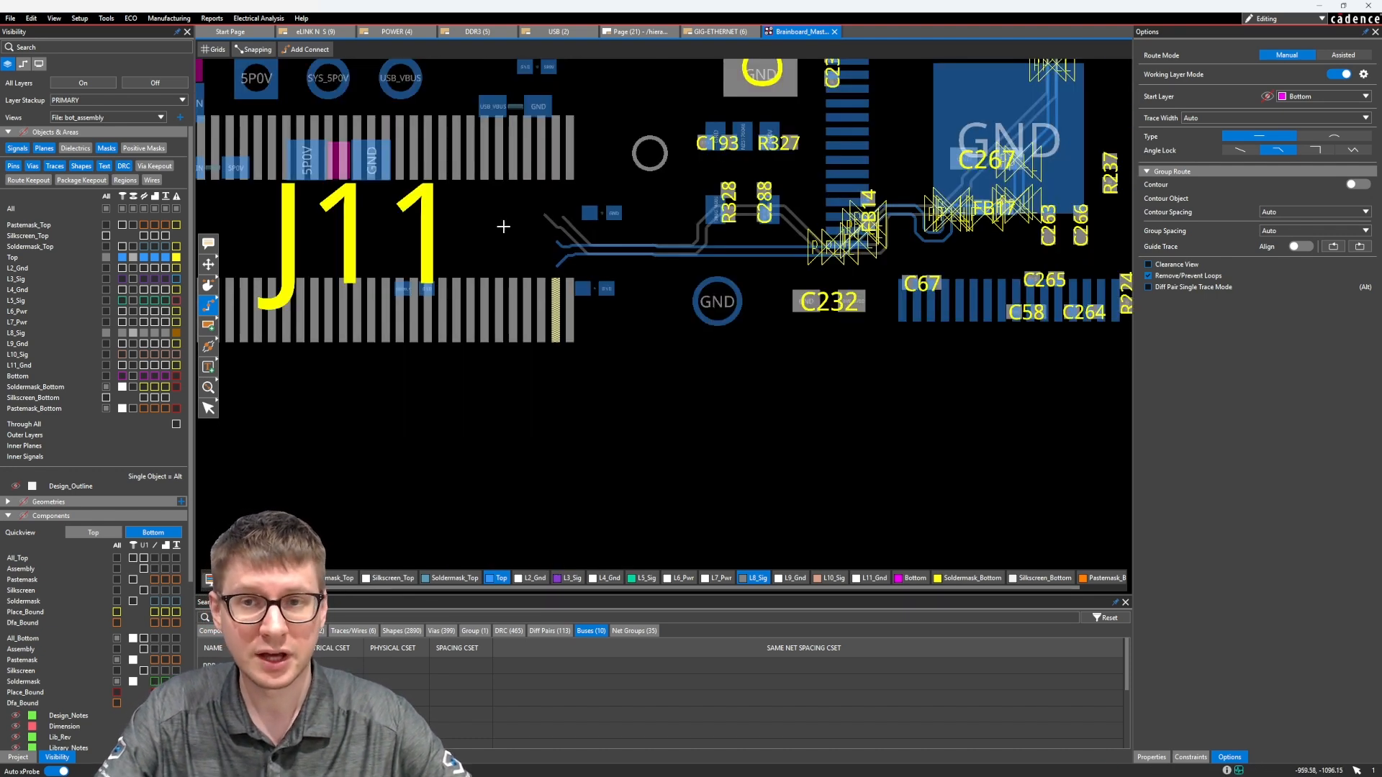
{"action": "scroll", "coordinate": [565, 339], "scroll_direction": "up", "scroll_amount": 2}
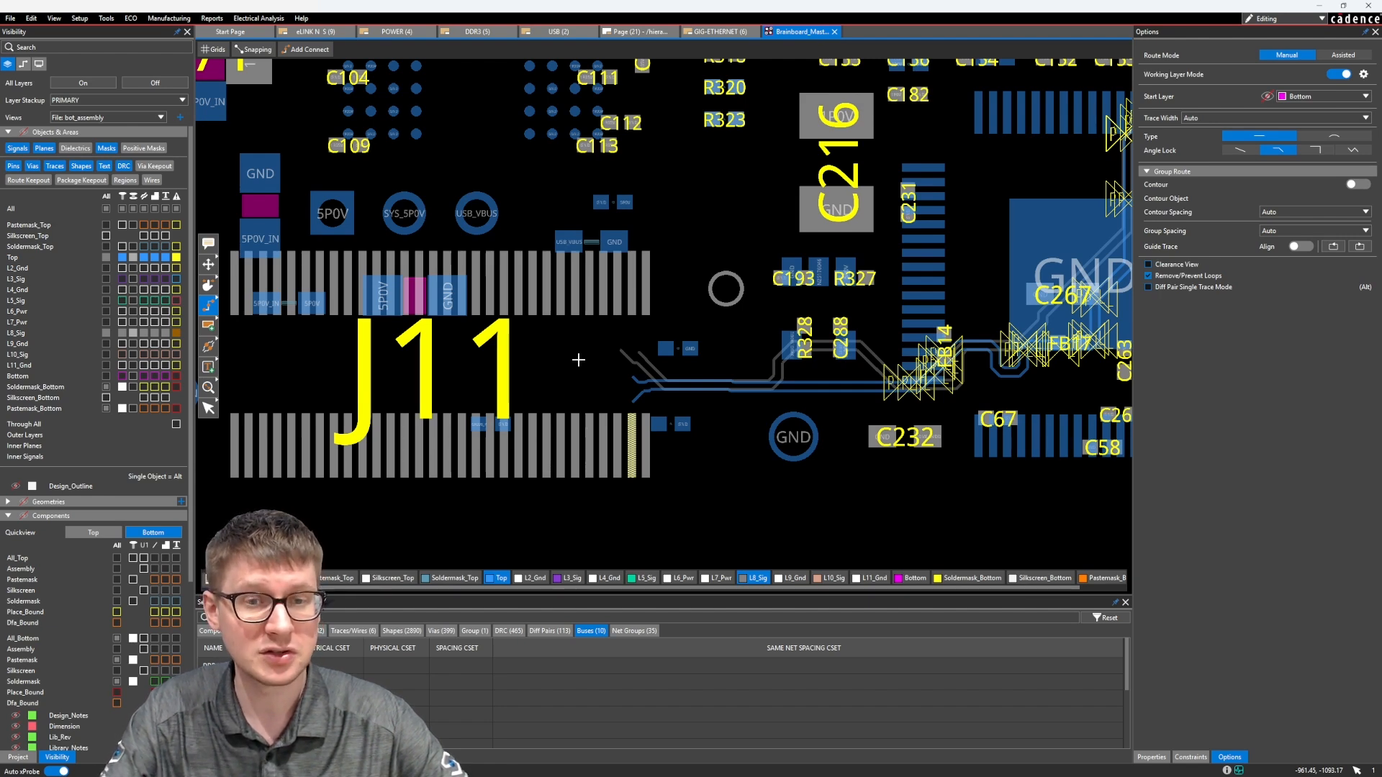
{"action": "scroll", "coordinate": [578, 359], "scroll_direction": "down", "scroll_amount": 2}
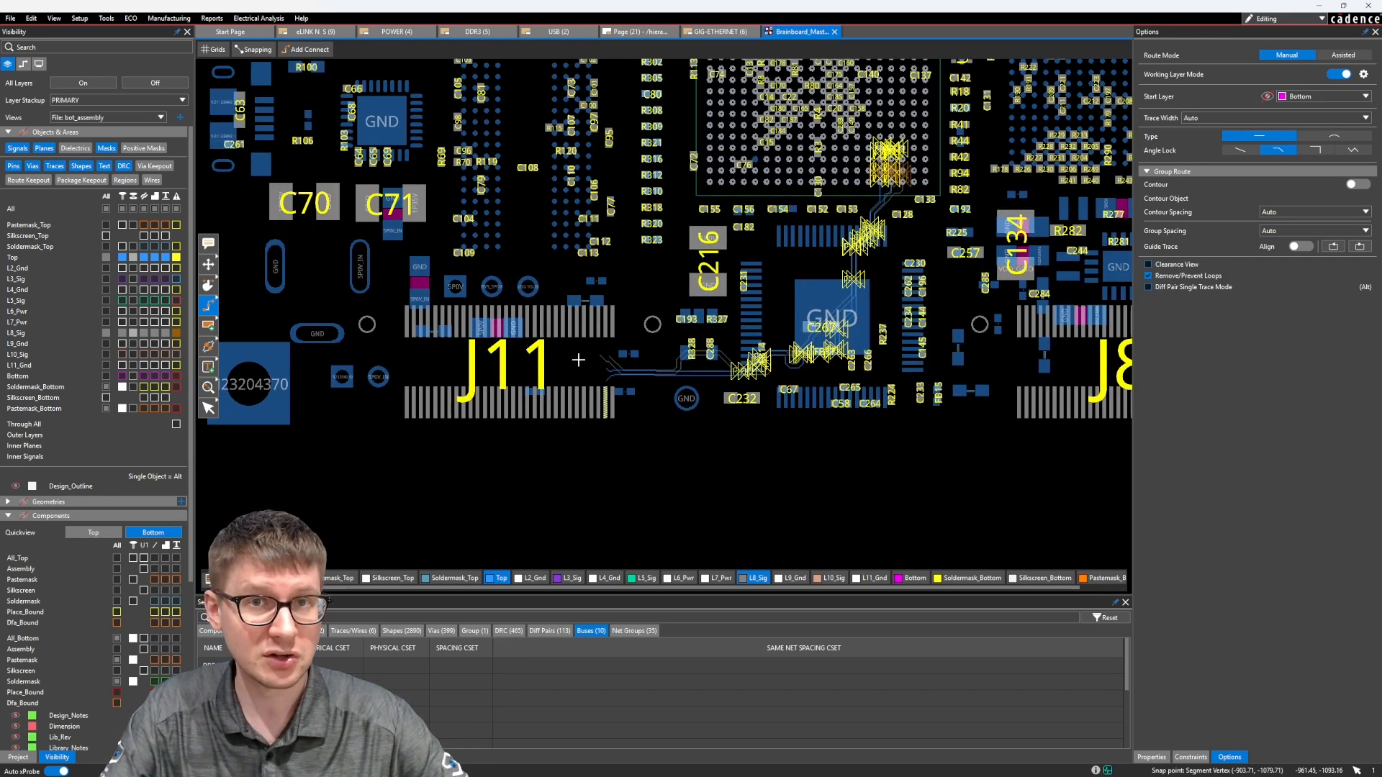